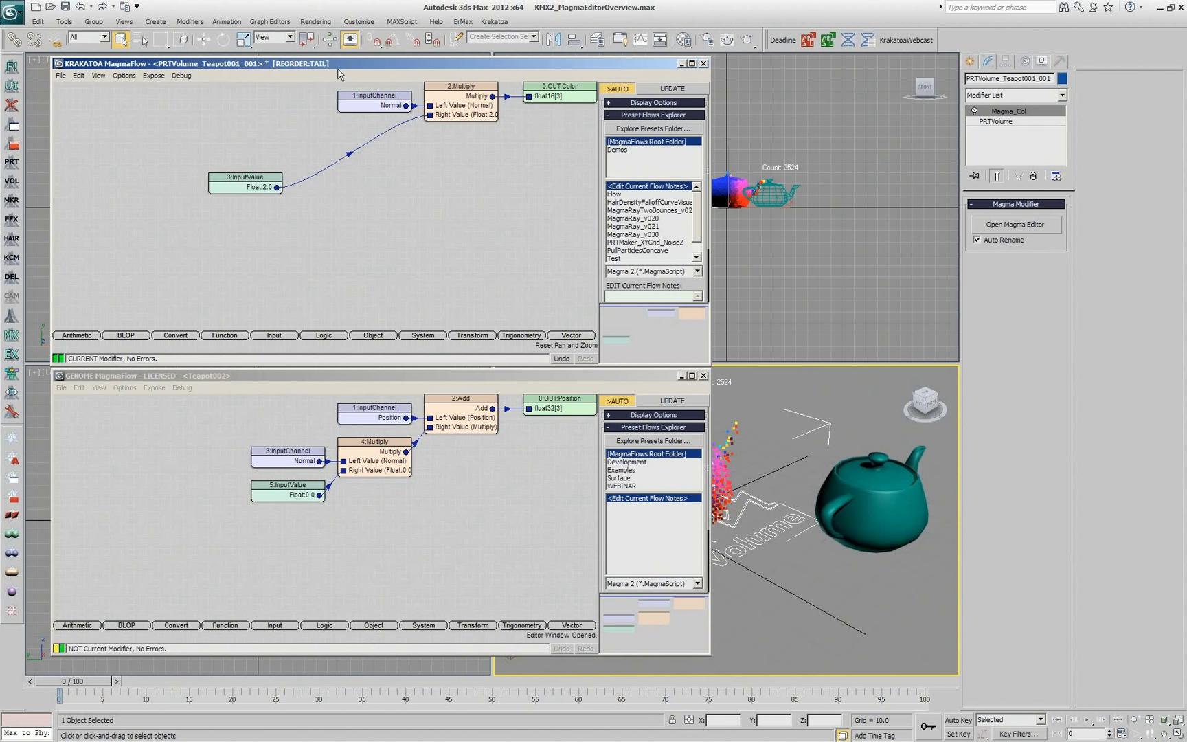
Turn off auto-reorder in the Krakatoa flow and move the InputValue, InputChannel and Multiply nodes freely apart from each other.
key("r")
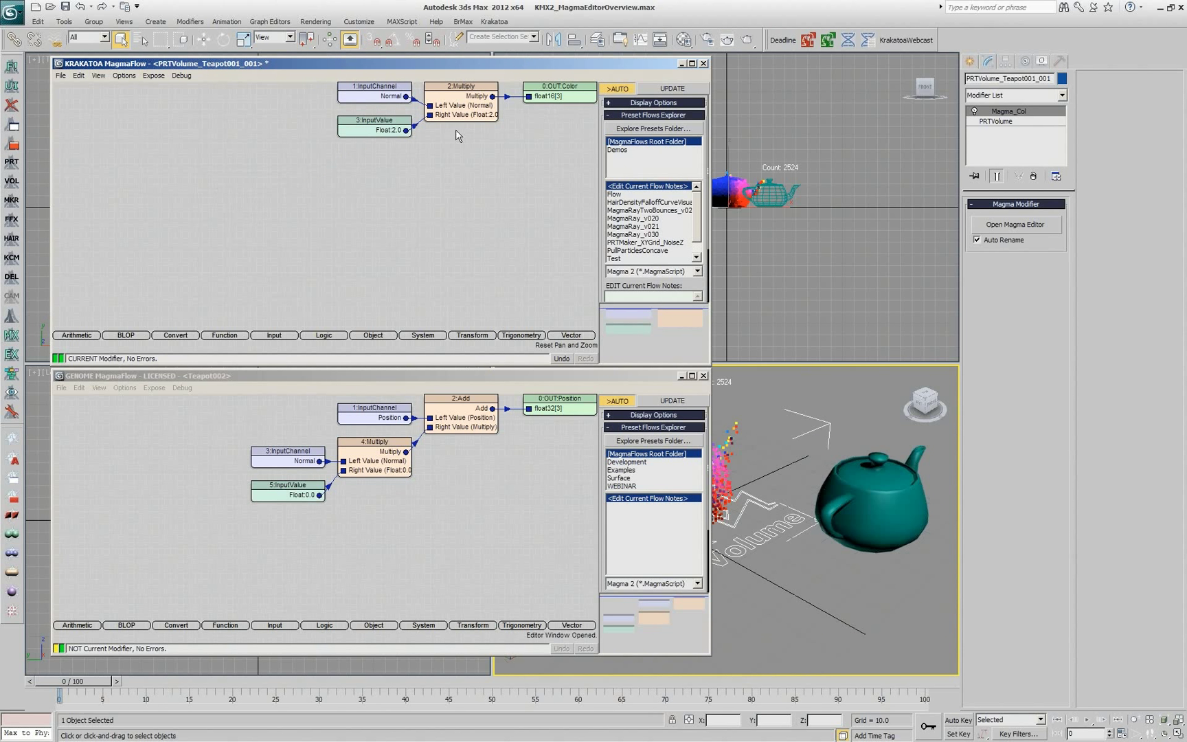
left_click_drag(374, 124, 318, 226)
left_click_drag(375, 91, 258, 116)
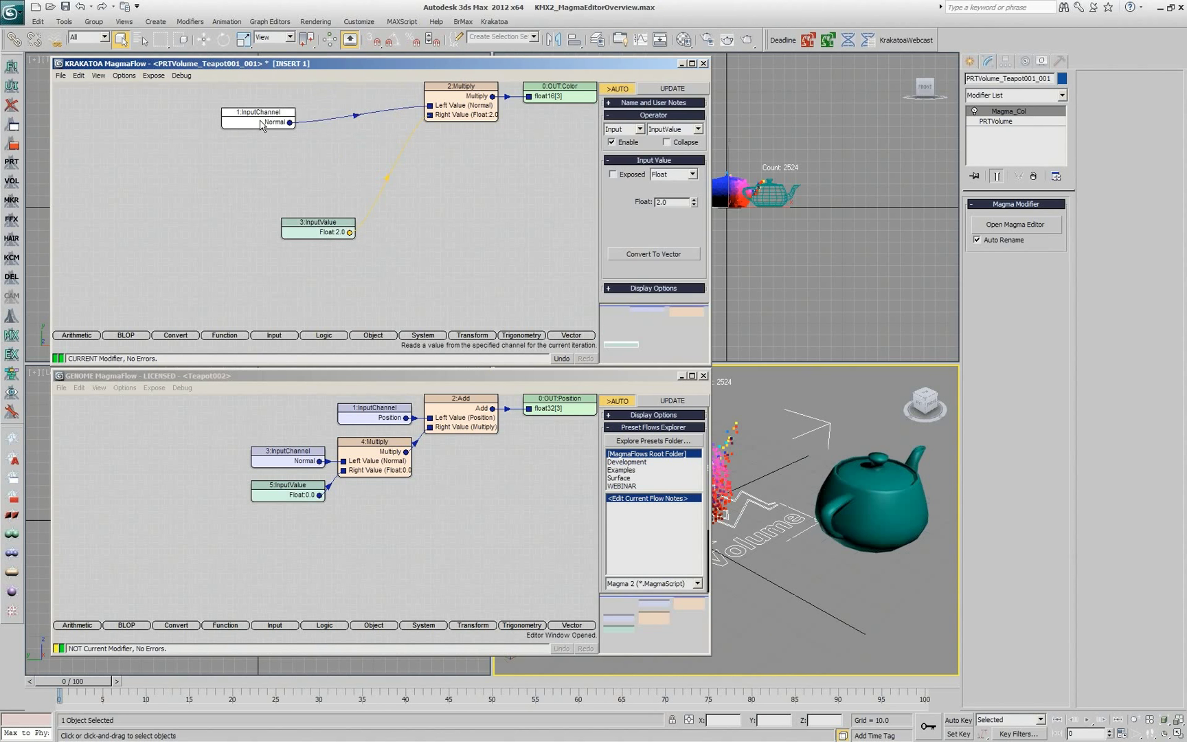
left_click_drag(478, 109, 479, 175)
left_click(478, 175)
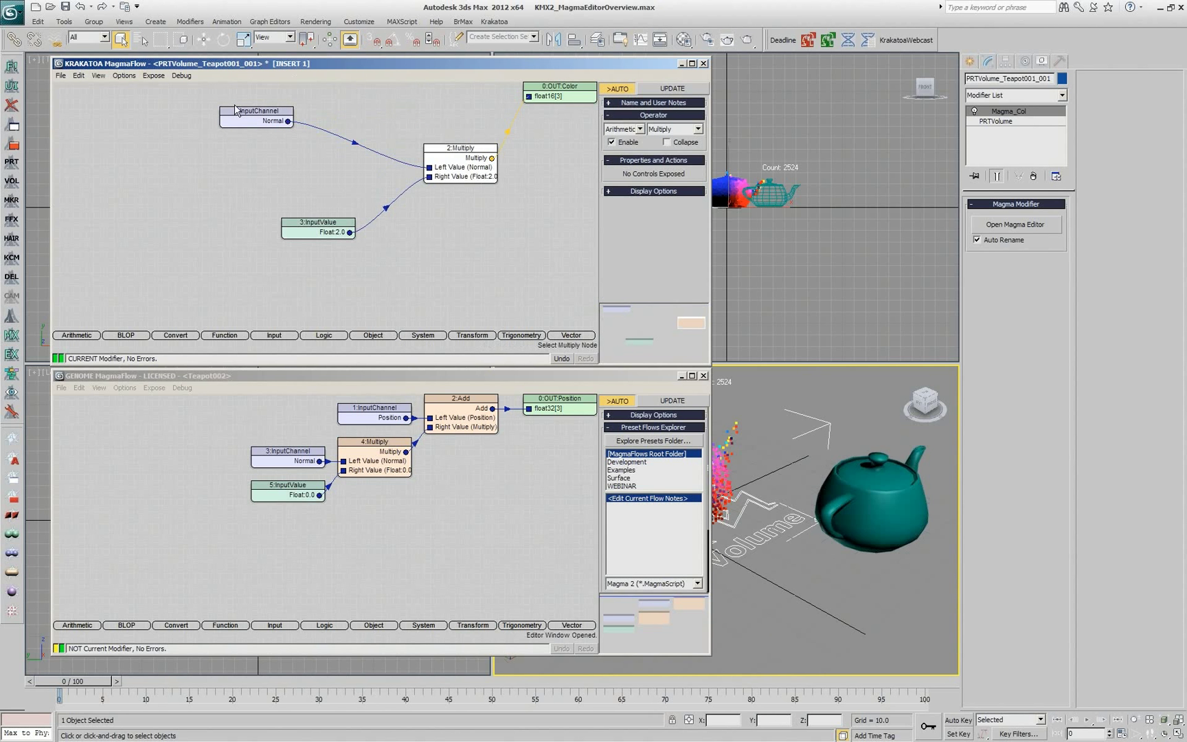
left_click(218, 274)
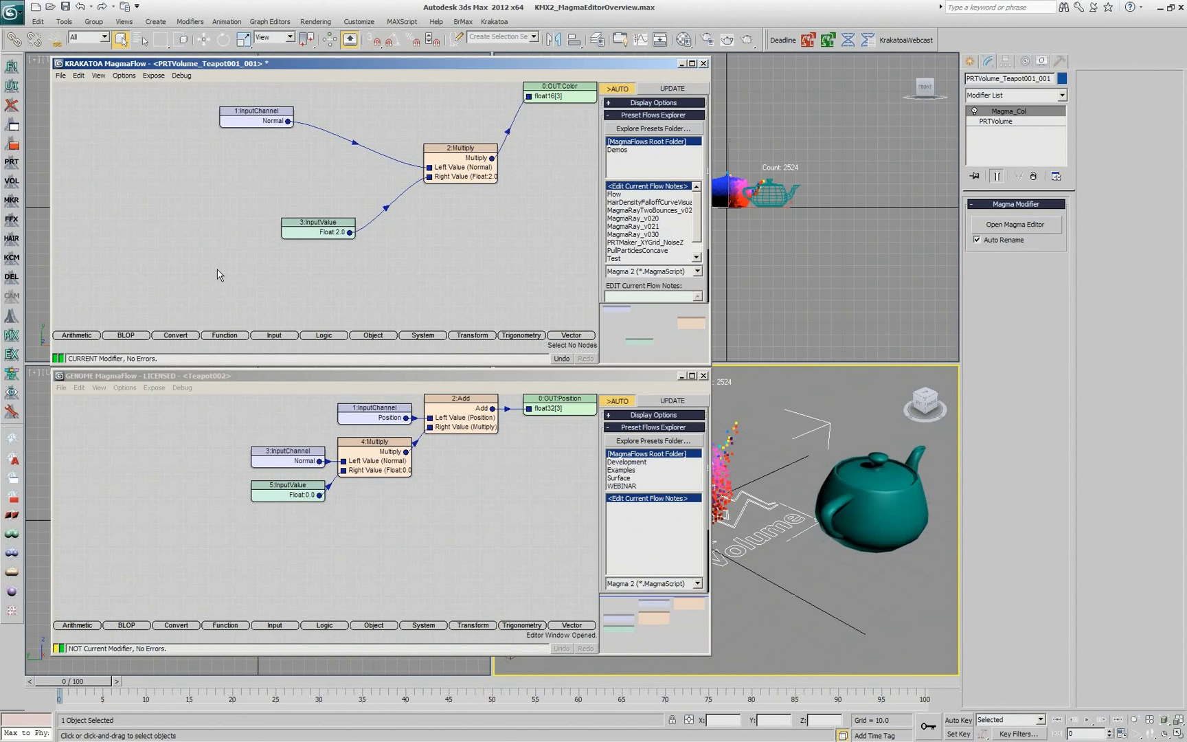
Switch the Krakatoa flow repeatedly between automatic and free node order, ending with auto-reorder on.
key("r")
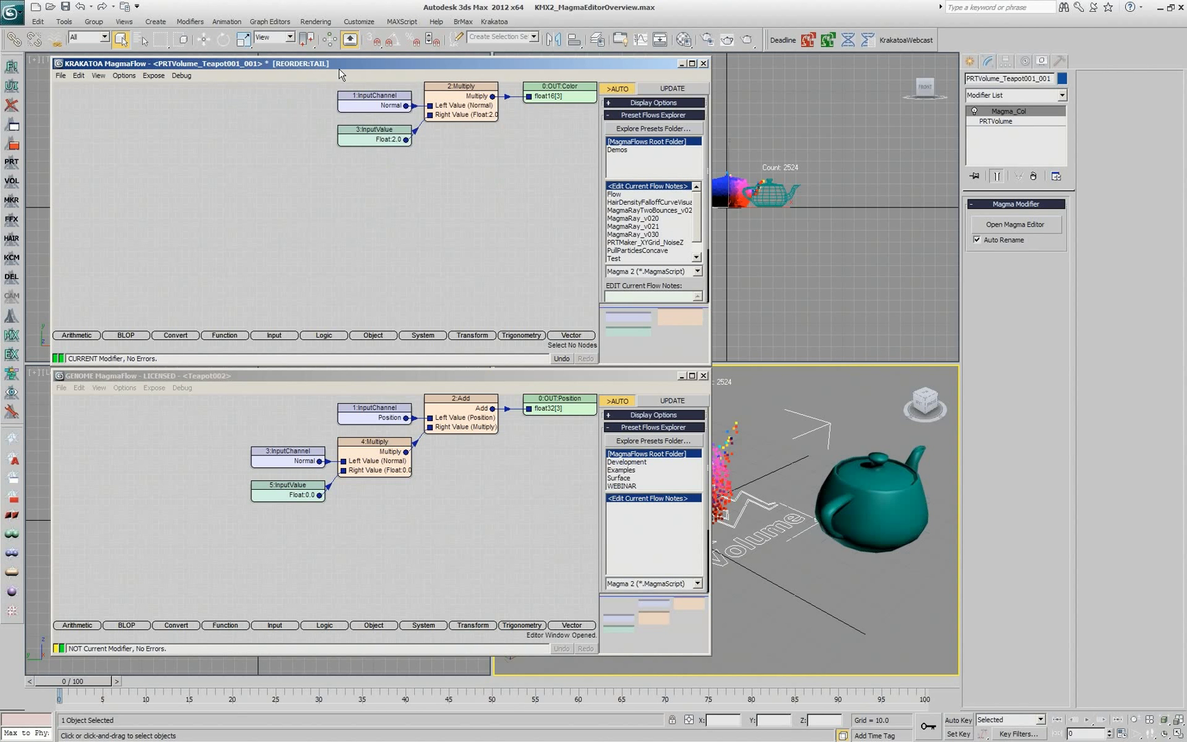
left_click(98, 76)
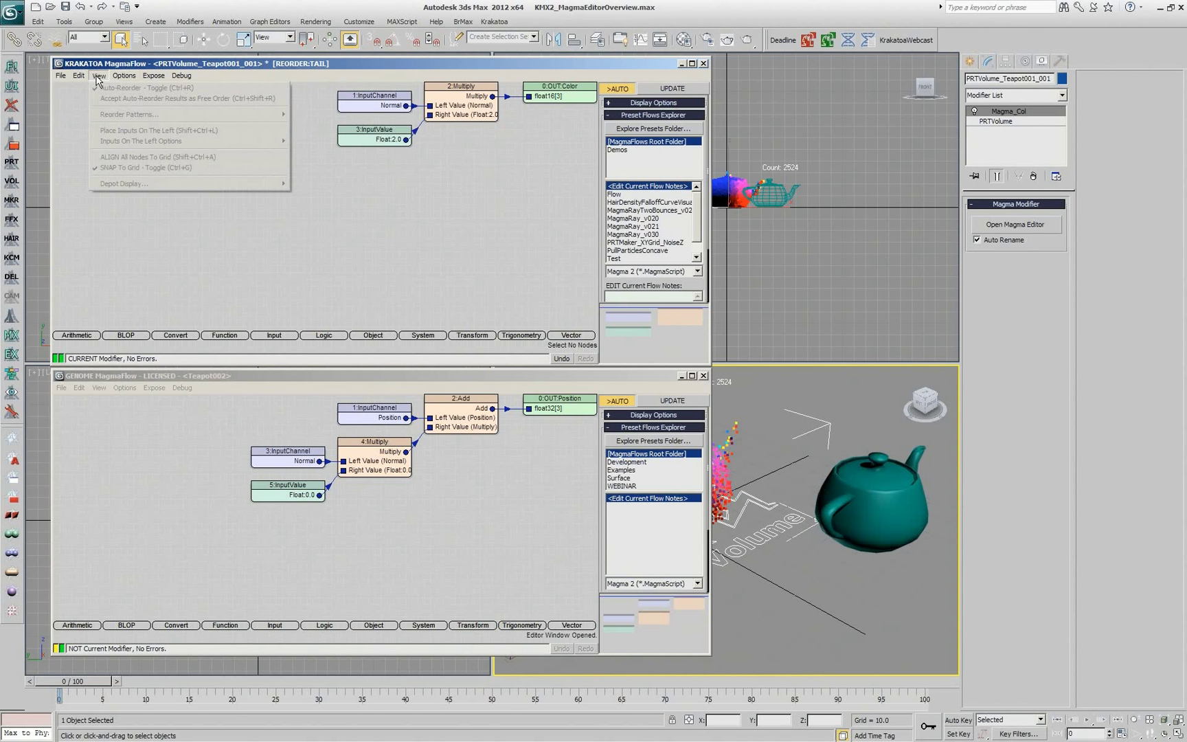
left_click(430, 232)
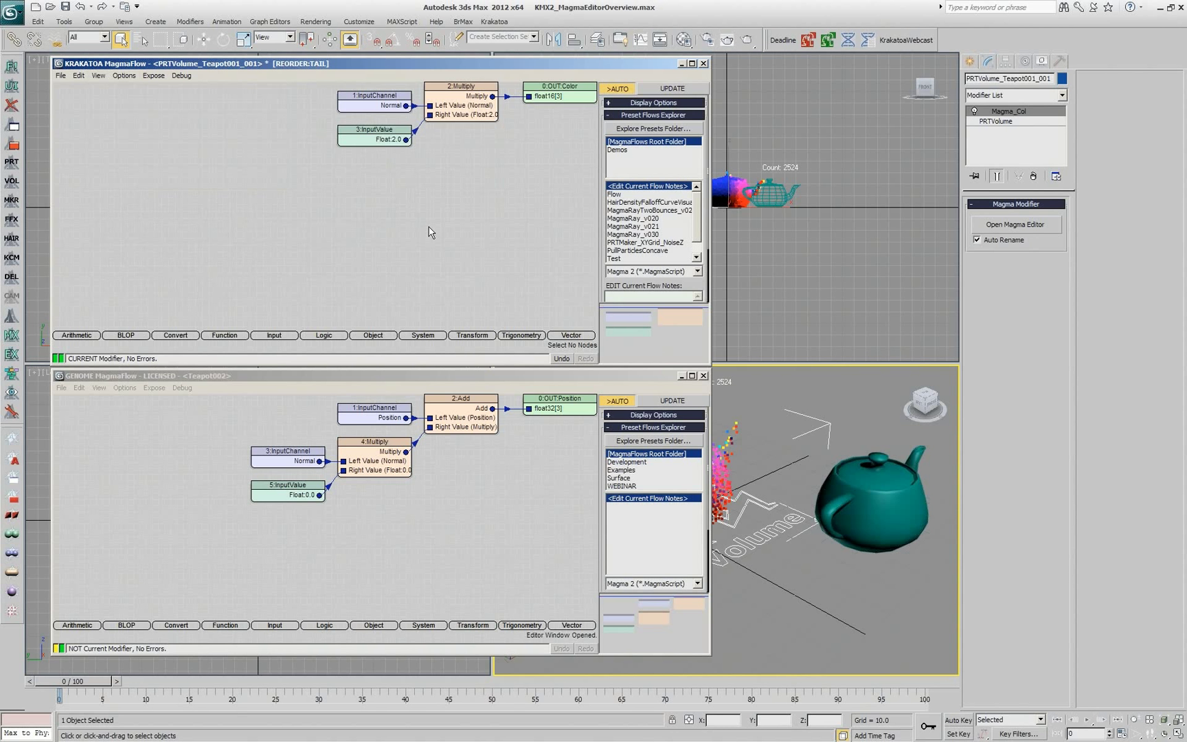
key("r")
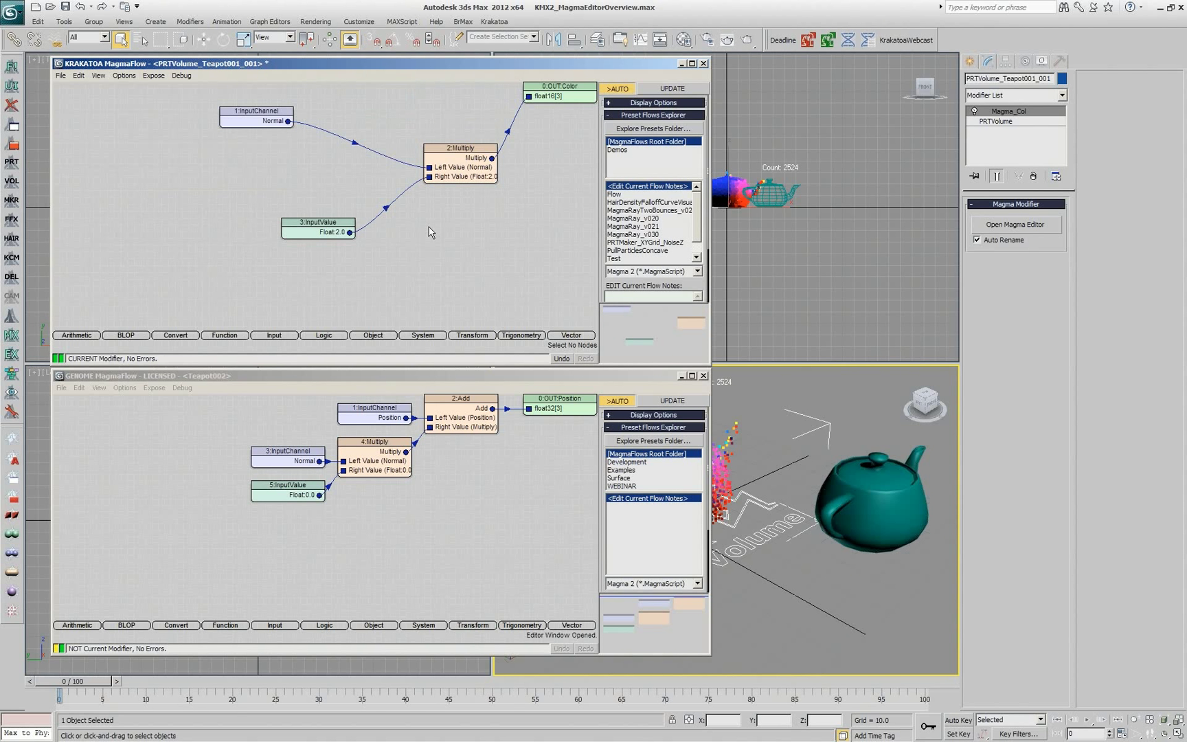
key("r")
key("r")
key("r")
key("r")
key("r")
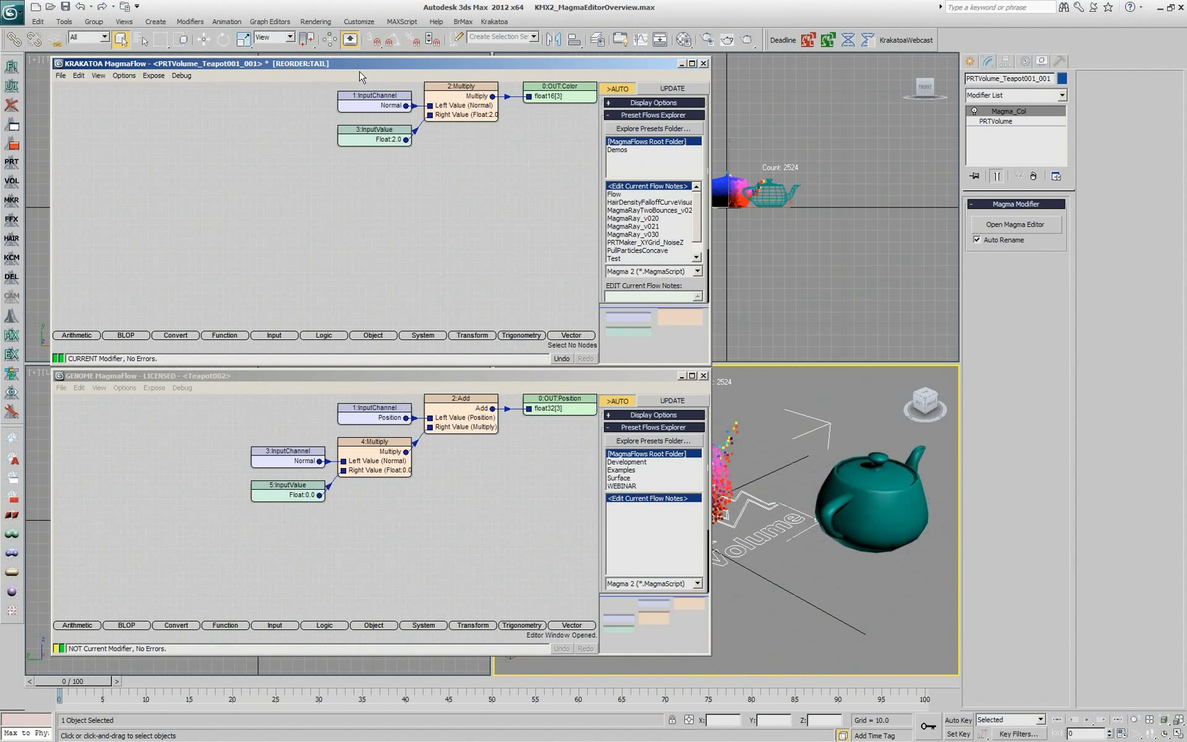
Move the InputValue node freely away from the Multiply node with auto-reorder off, and return the flow to automatic order.
left_click_drag(402, 143, 407, 220)
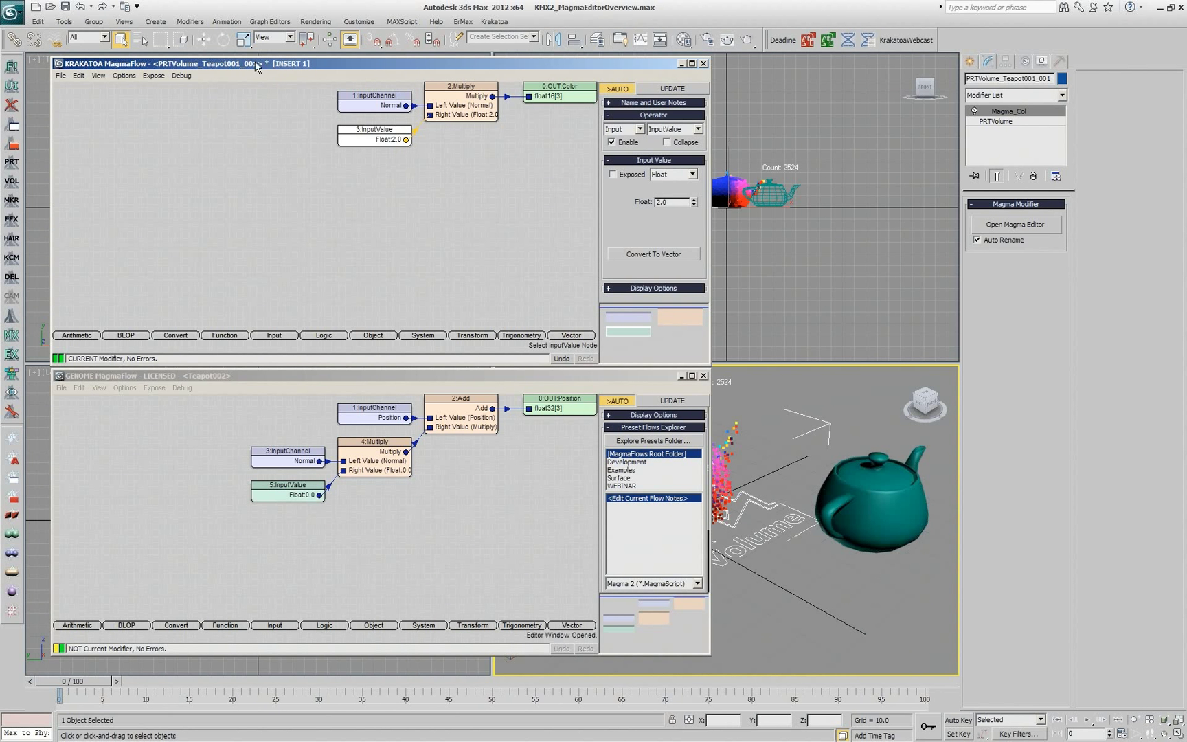
left_click(318, 178)
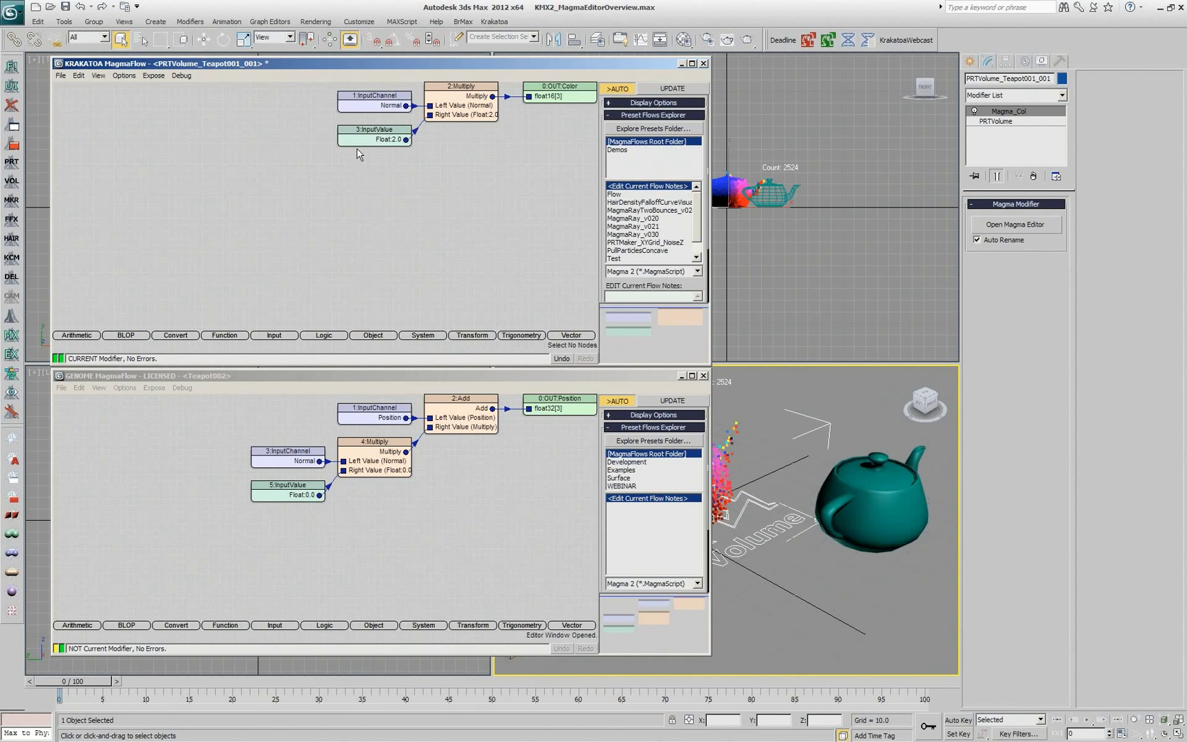
left_click_drag(371, 135, 234, 221)
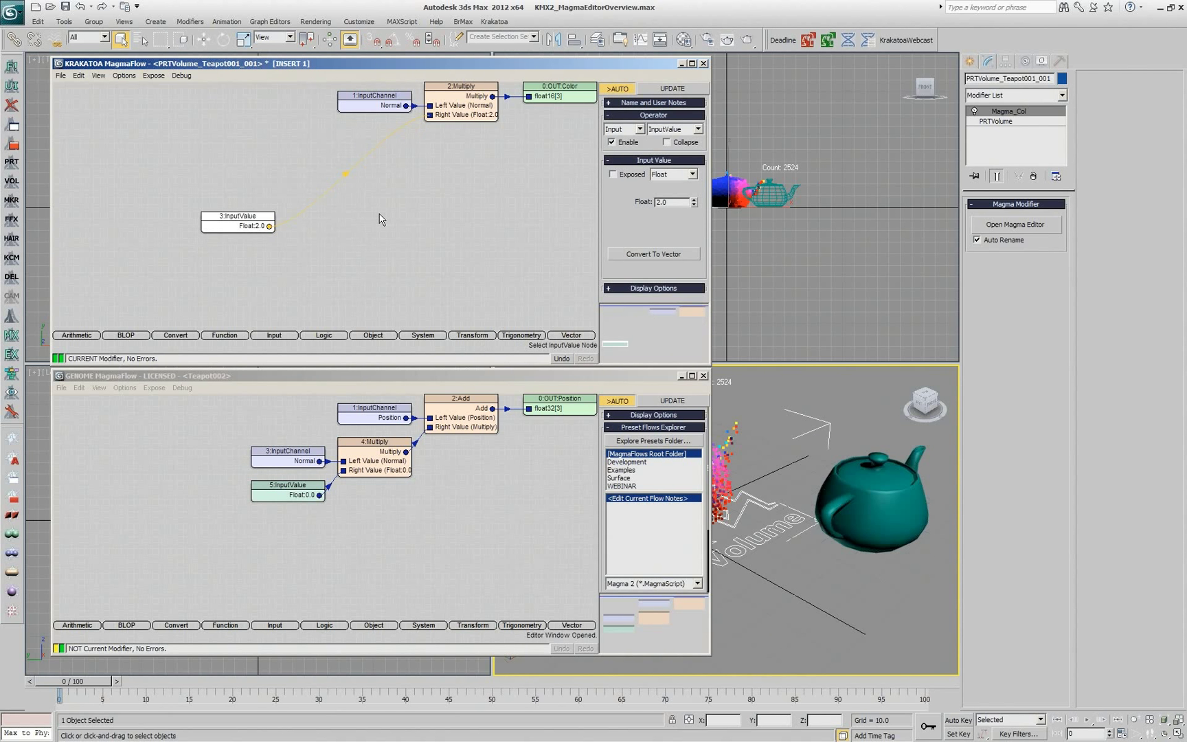
key("ctrl+z")
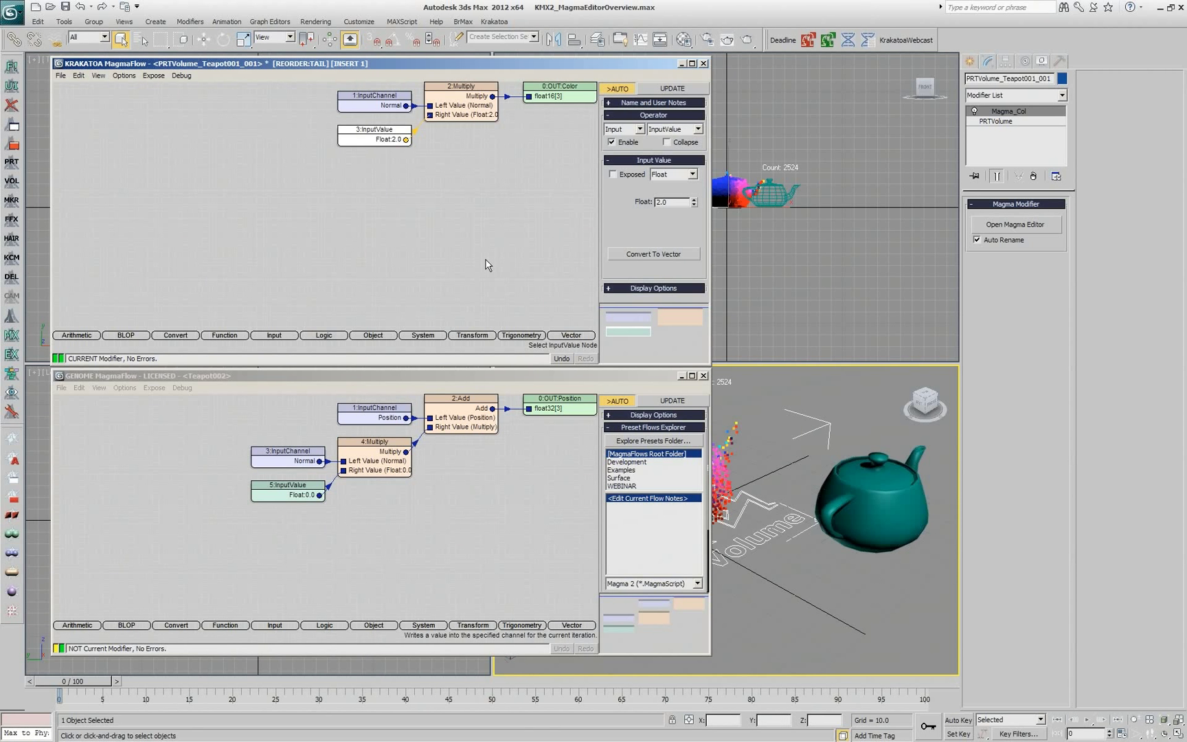
left_click(486, 265)
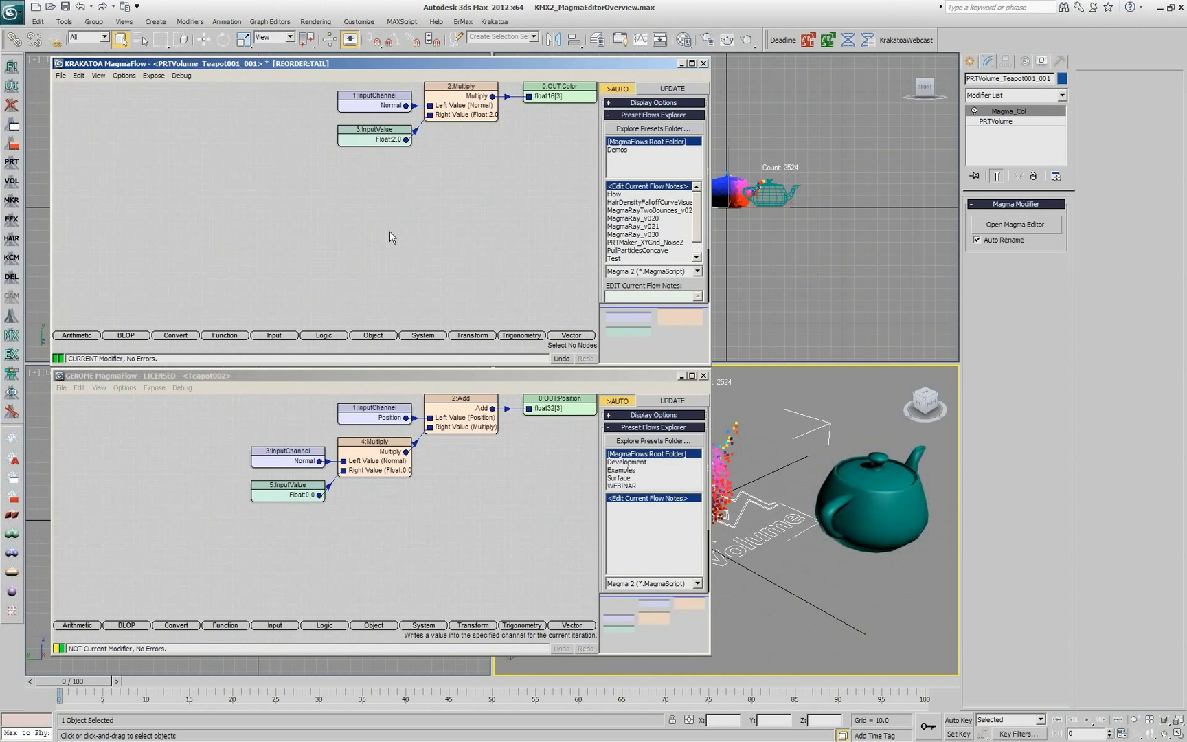
Place the Krakatoa flow's input nodes on the left, and turn that placement off again.
key("ctrl+l")
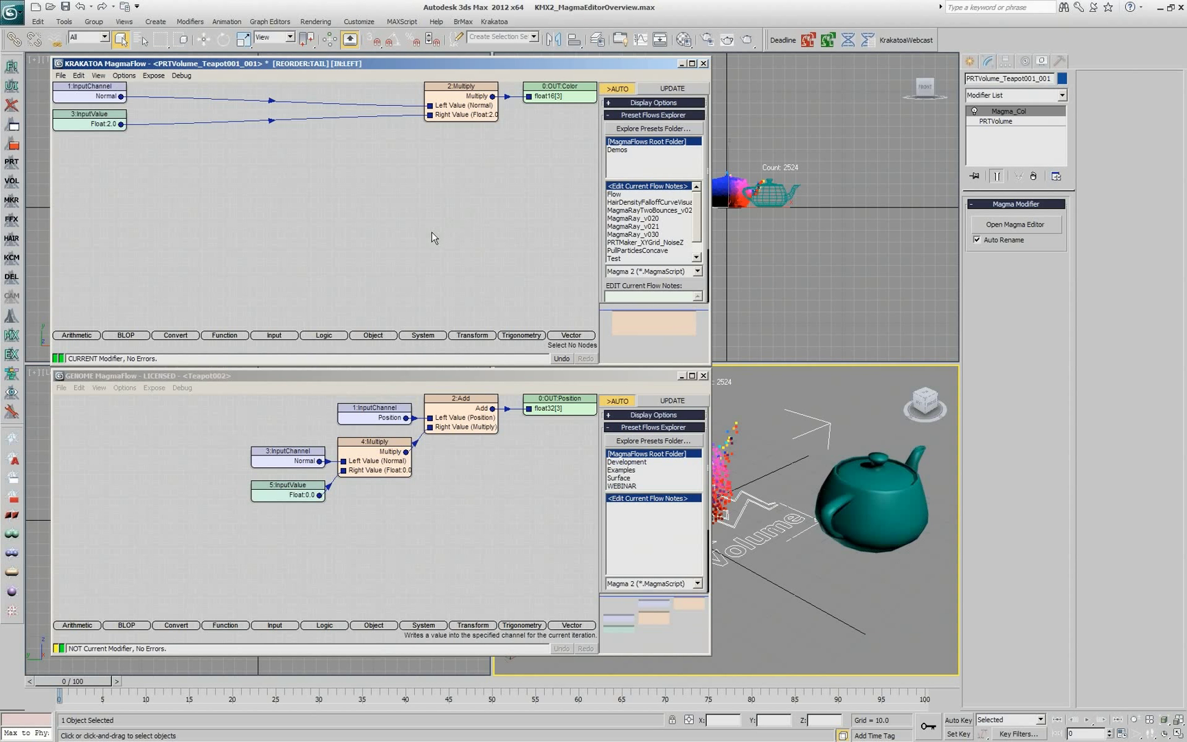
key("l")
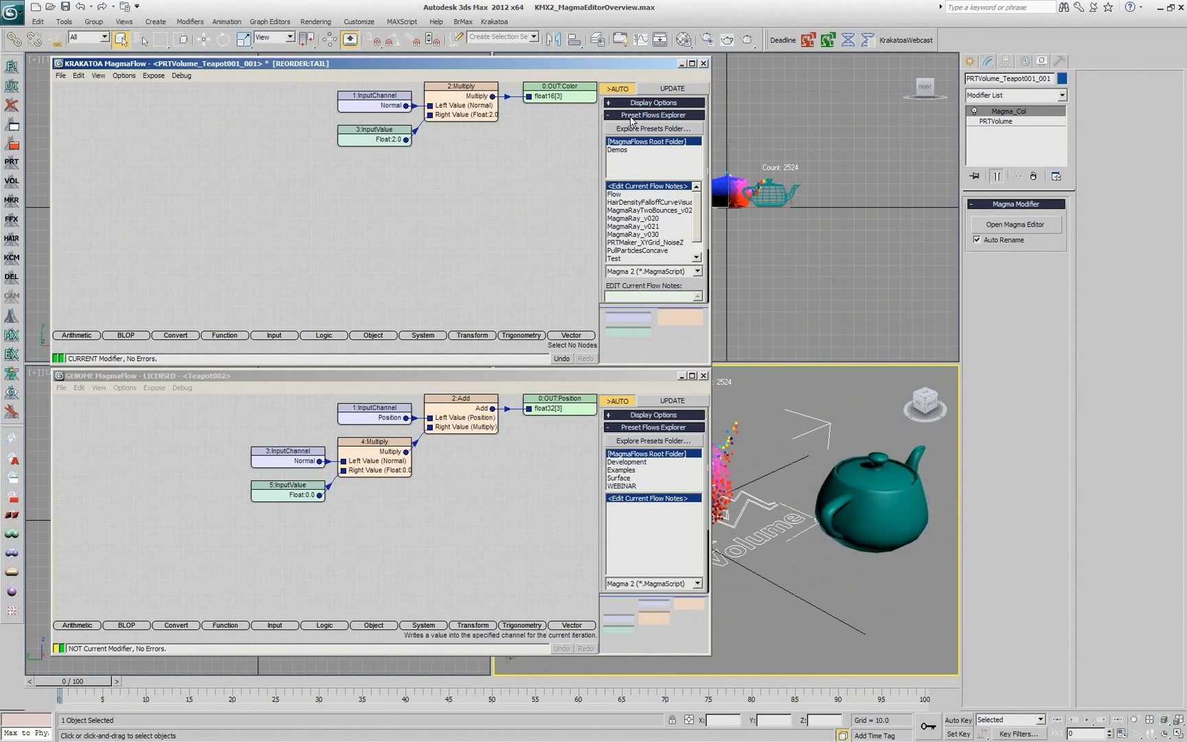
Show the Krakatoa editor's display options and set the node width to 140, keeping the depot width at 80.
left_click(638, 103)
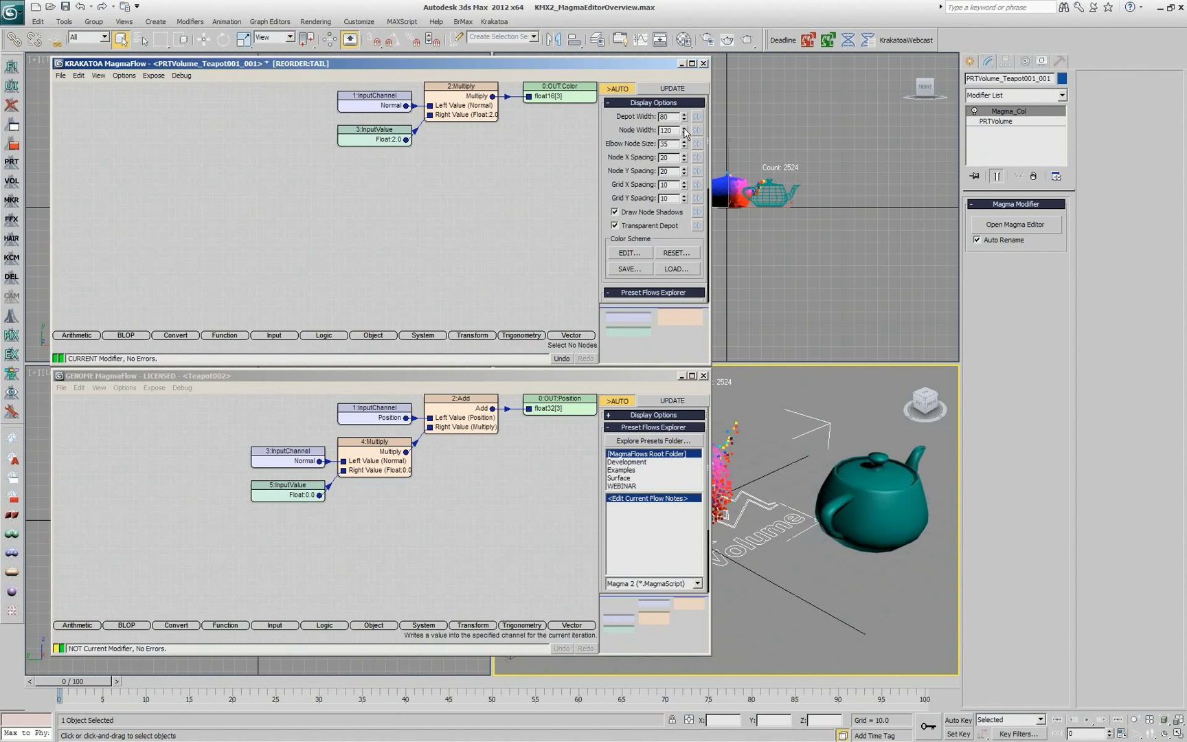
mouse_move(685, 133)
left_mouse_down()
mouse_move(686, 110)
mouse_move(685, 136)
left_mouse_up()
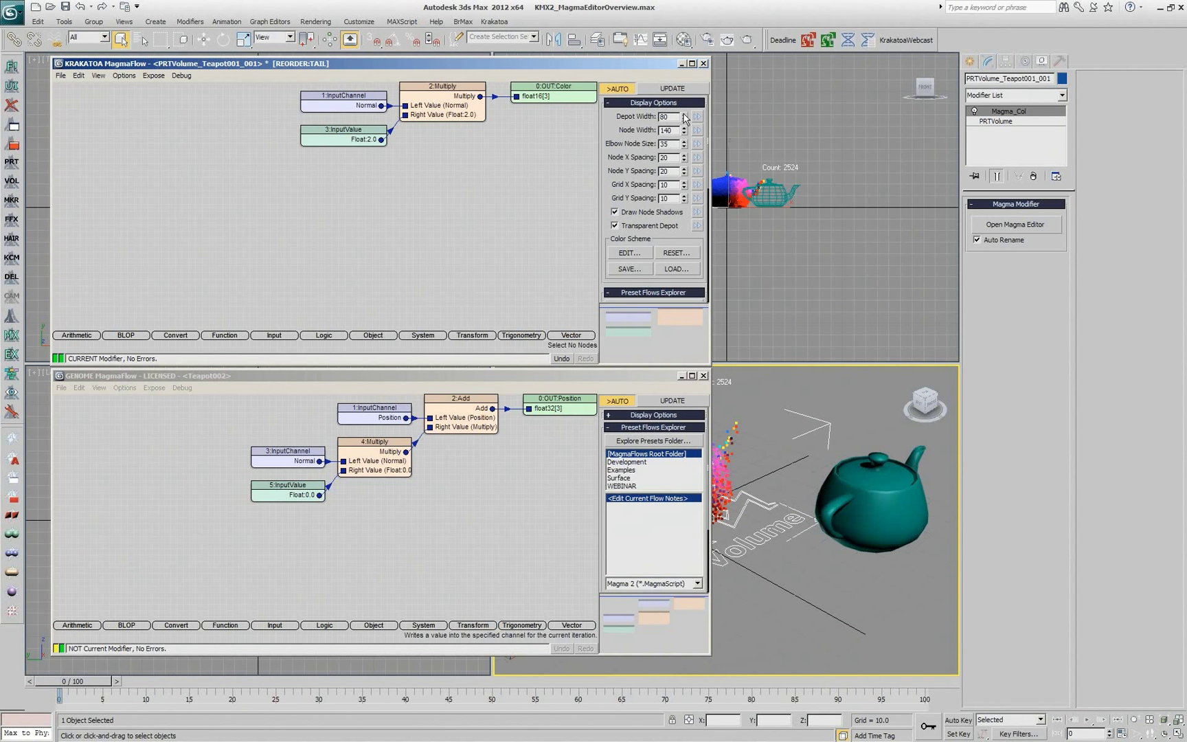
left_click_drag(683, 119, 684, 117)
Switch node shadows and the transparent depot off and back on, and open the color scheme for editing.
left_click(653, 214)
left_click(654, 214)
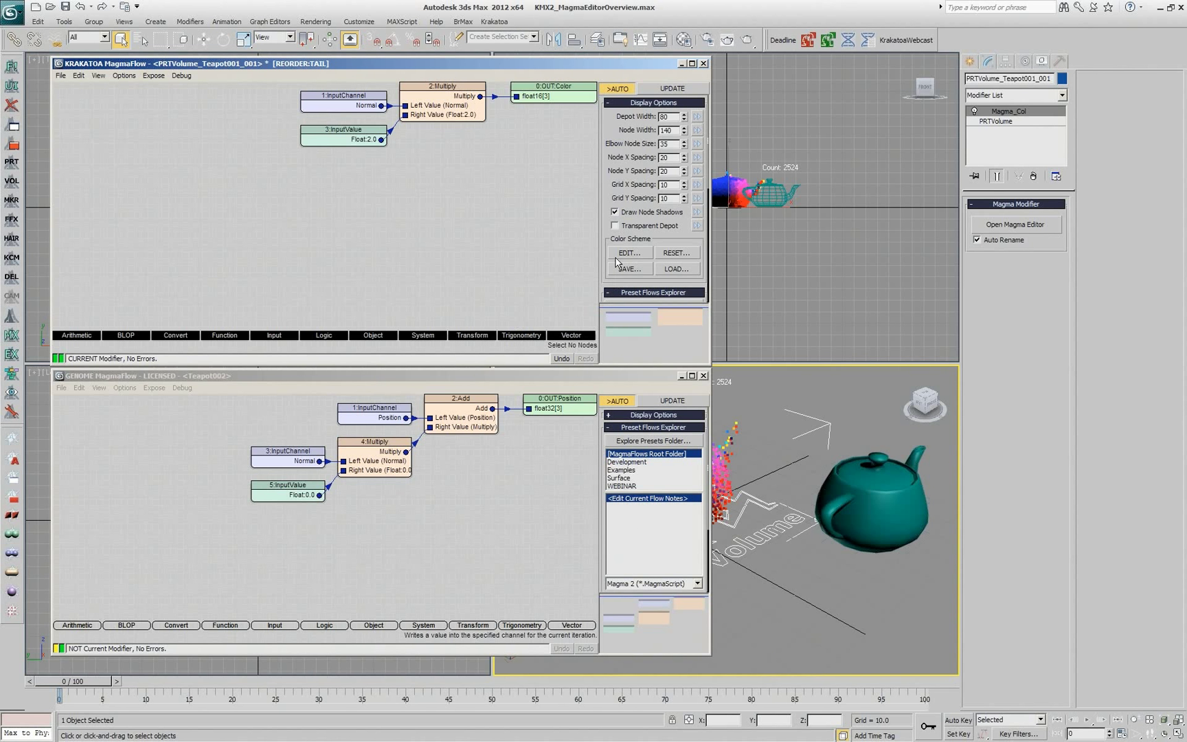
left_click(631, 226)
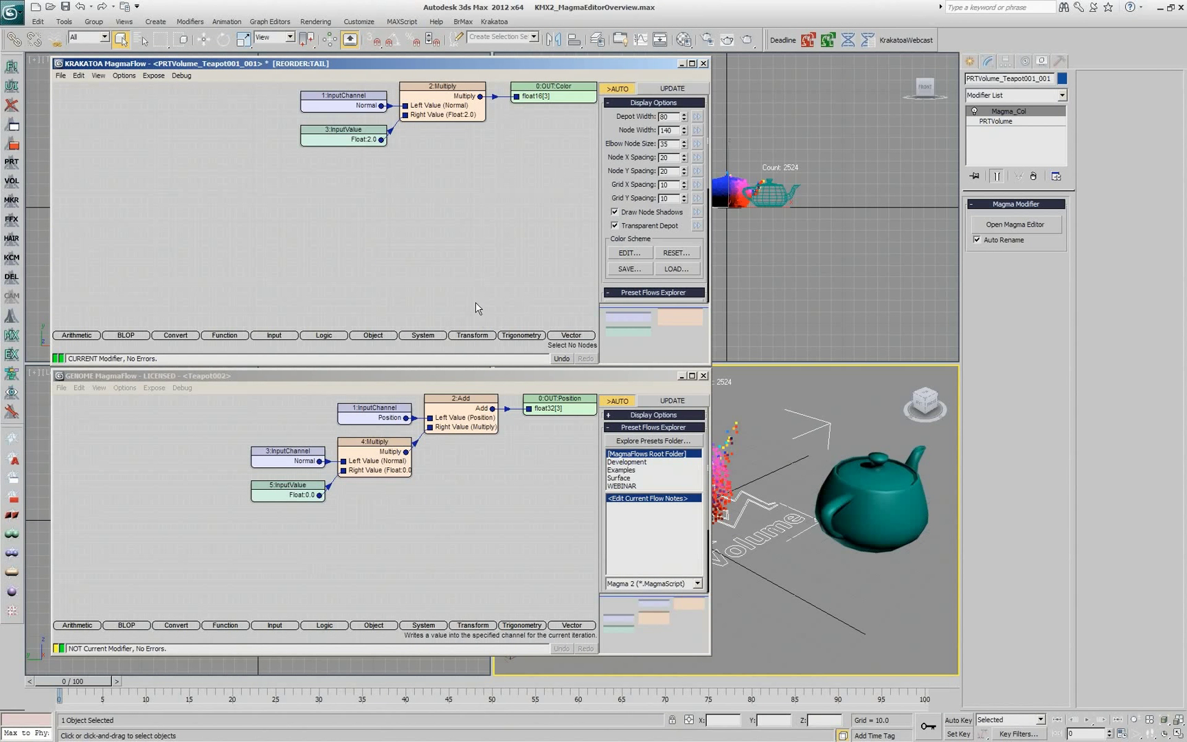
left_click(616, 256)
left_click(624, 542)
Add Position, Density and Selection output nodes below the Color output and disable all three.
left_click_drag(558, 166, 512, 86)
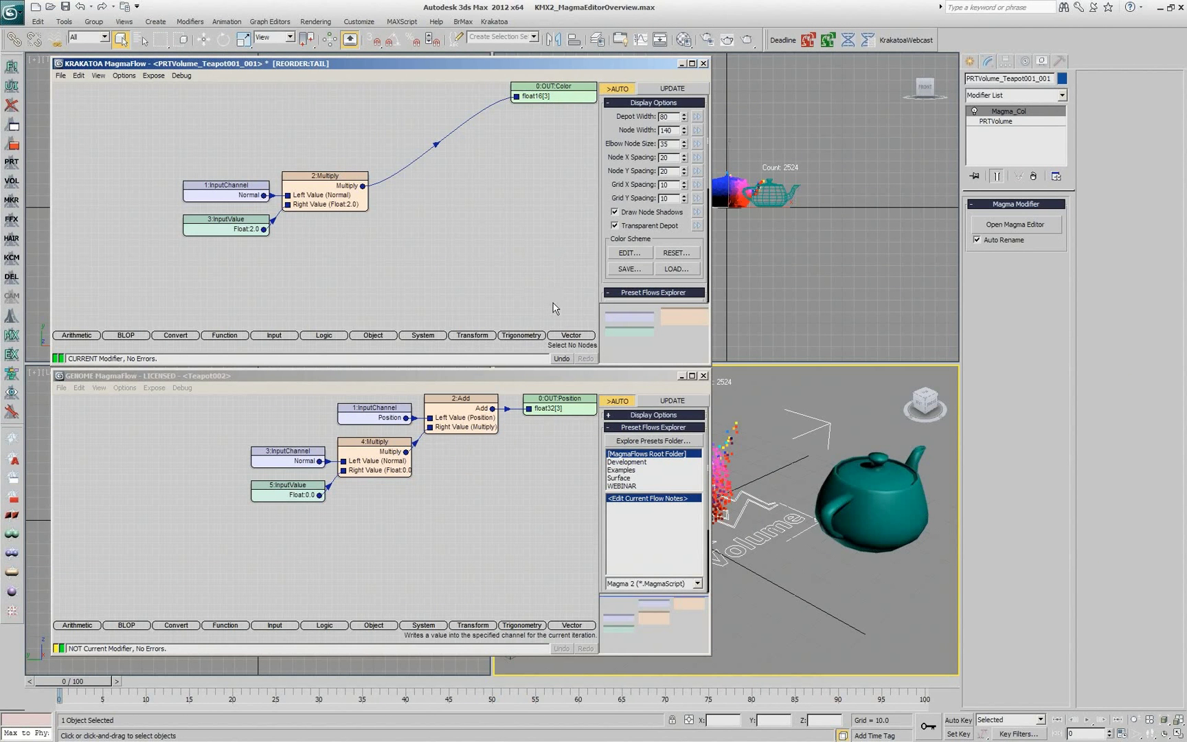
key("o")
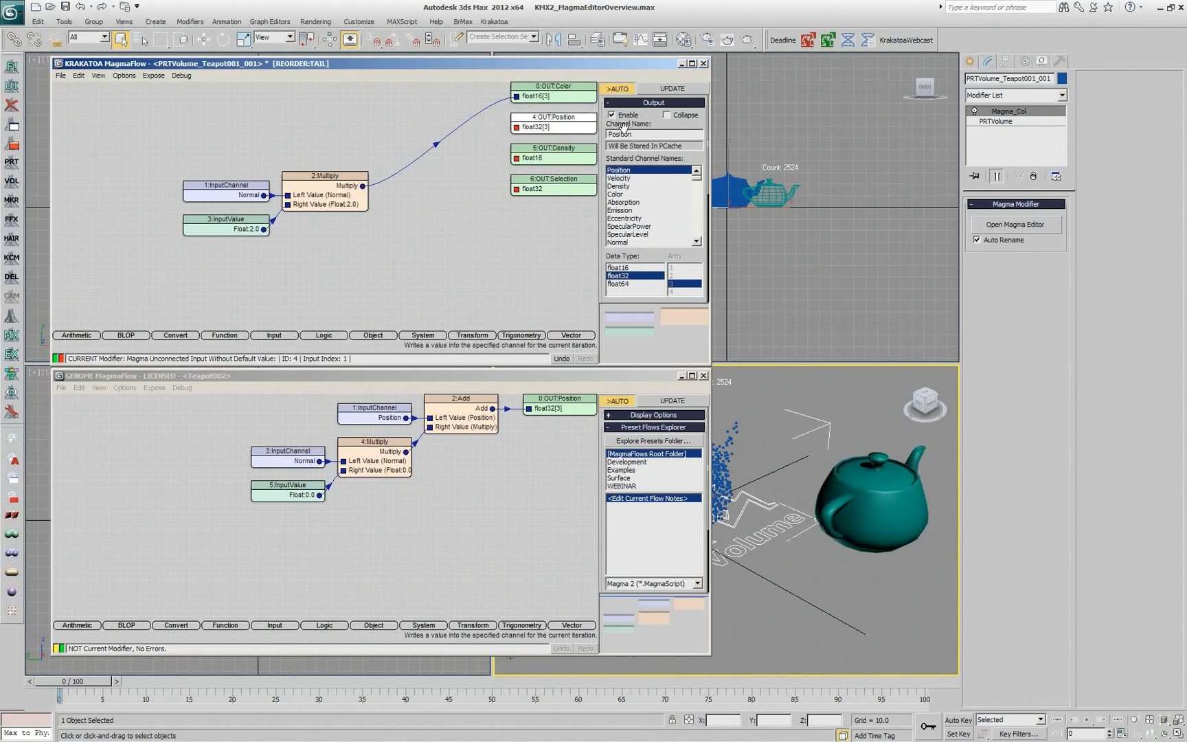
left_click(555, 159)
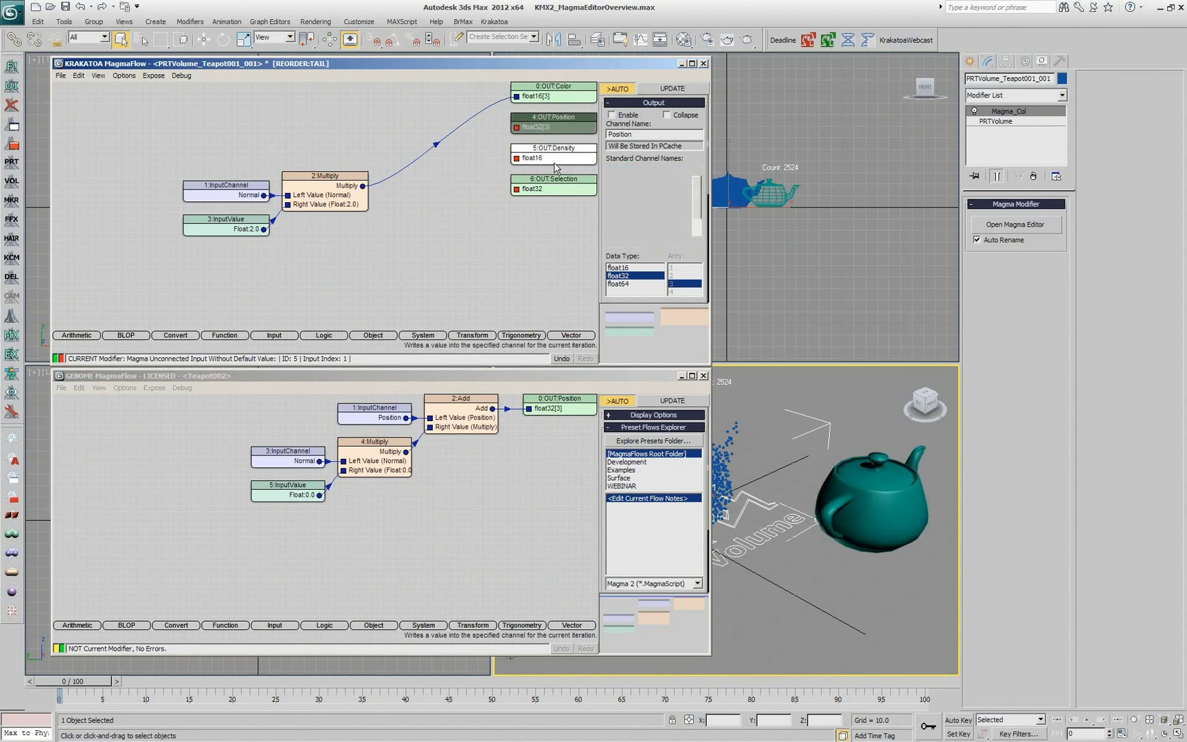
left_click(627, 117)
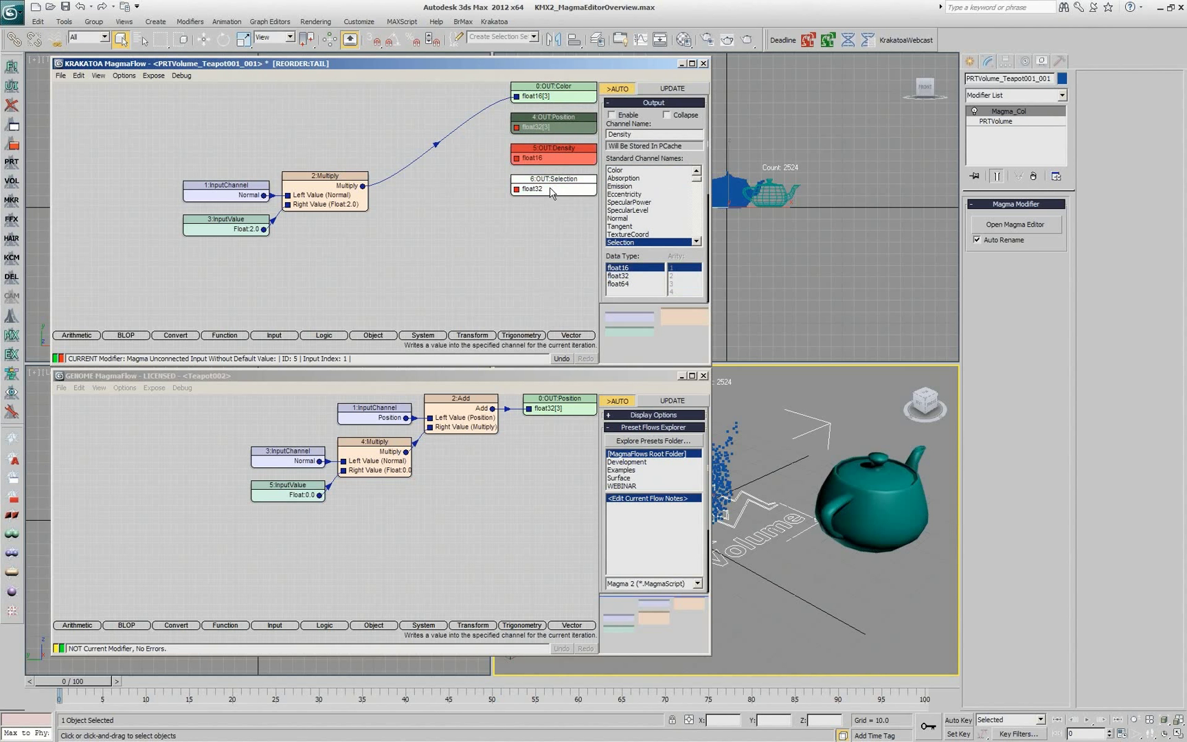
left_click(528, 252)
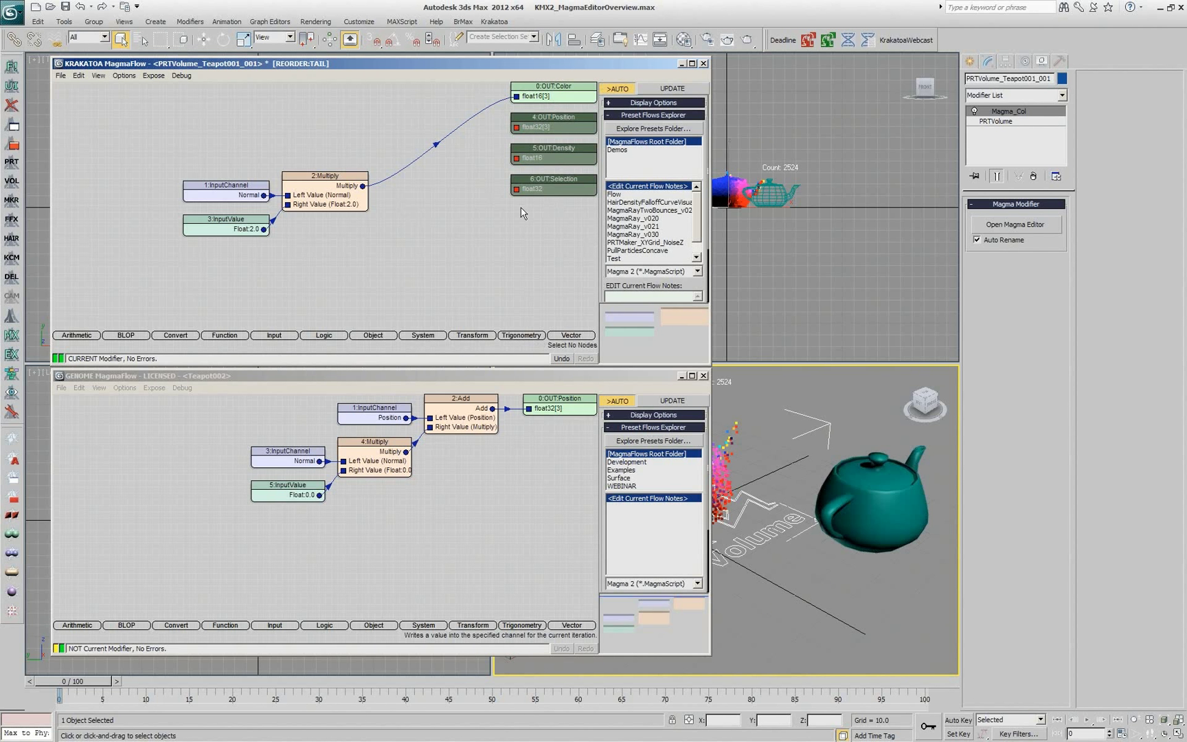
Select the PRTVolume base object below the Magma modifier in the modifier stack.
mouse_move(471, 275)
middle_mouse_down()
mouse_move(411, 318)
mouse_move(480, 291)
mouse_move(478, 262)
middle_mouse_up()
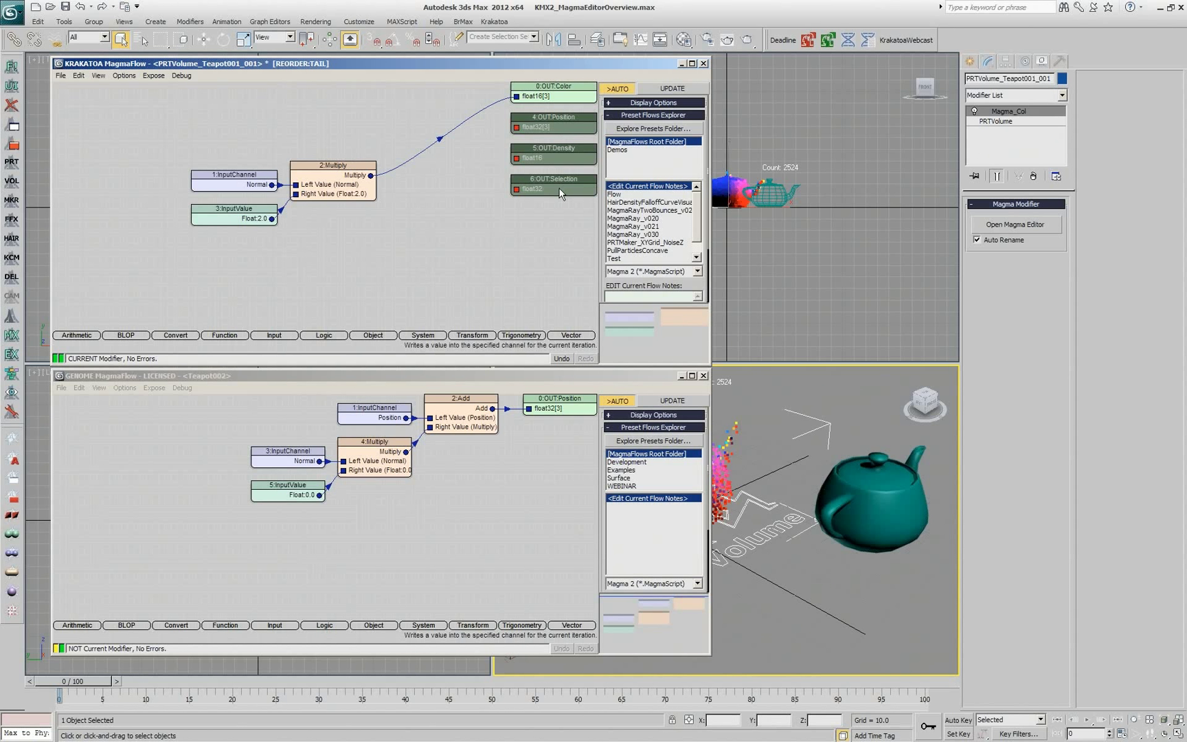
left_click(657, 88)
left_click(1022, 121)
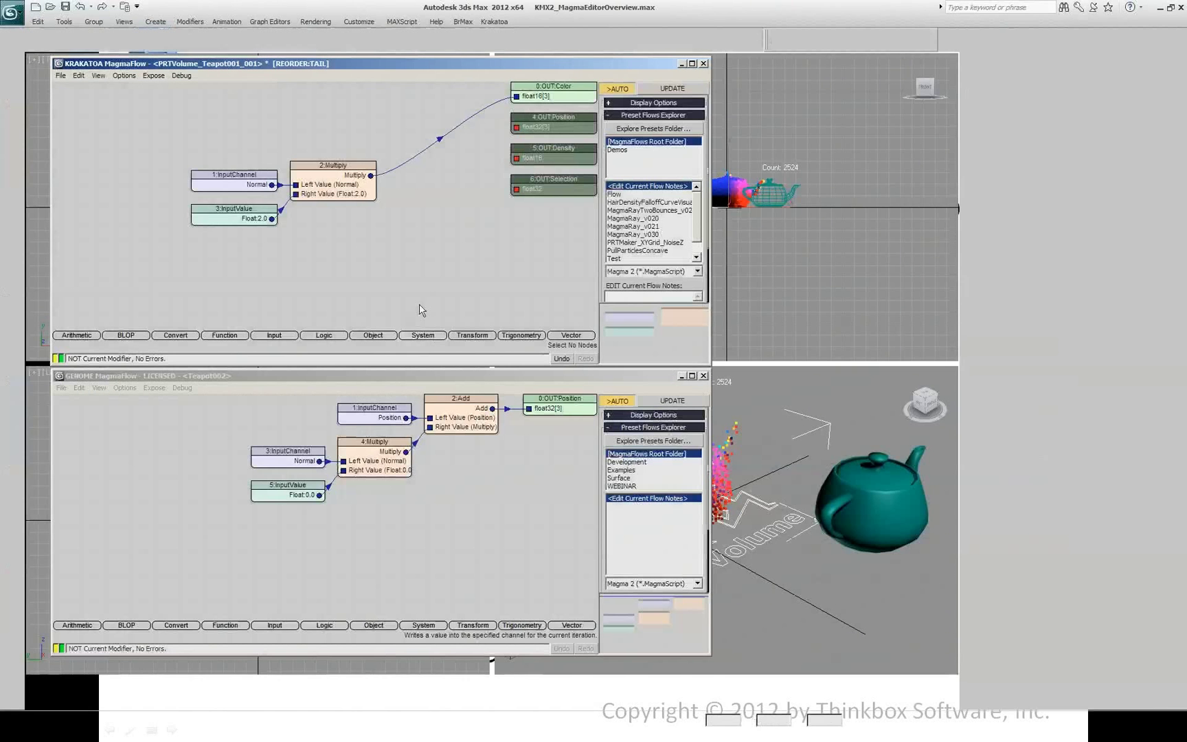
Examine the node depot by expanding all operator categories and collapsing individual ones such as Convert.
mouse_move(434, 337)
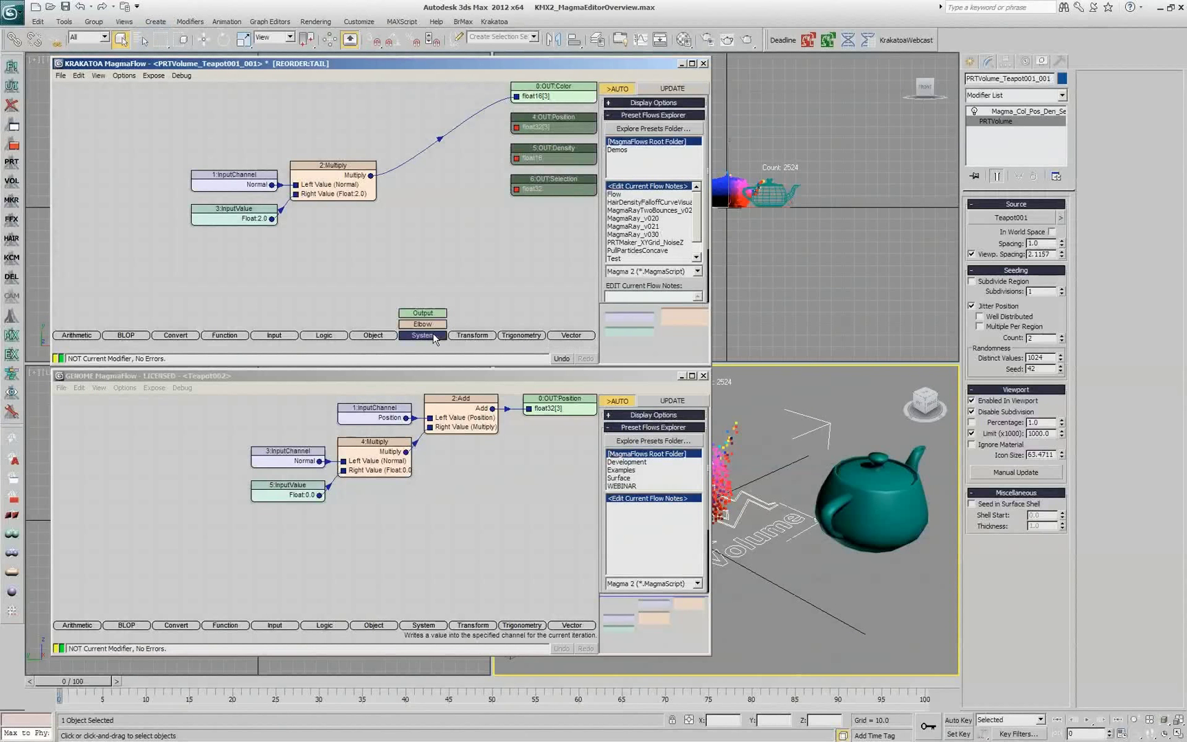
key("ctrl")
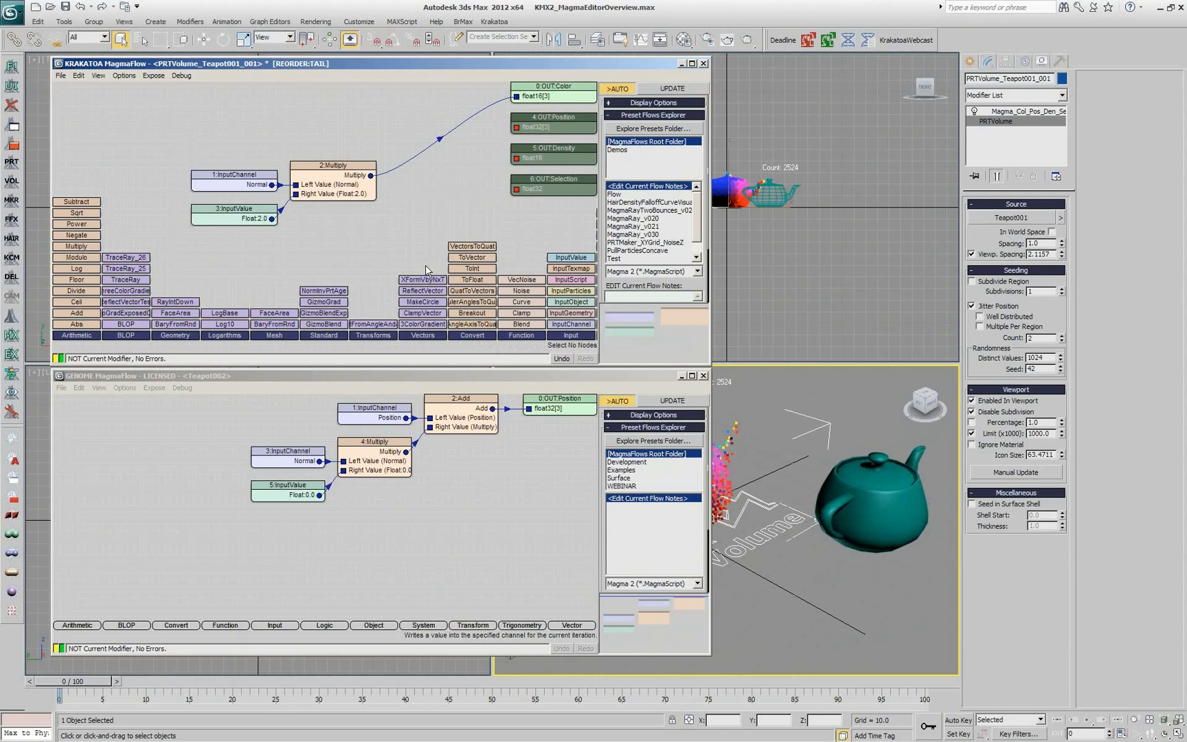
left_click(464, 335)
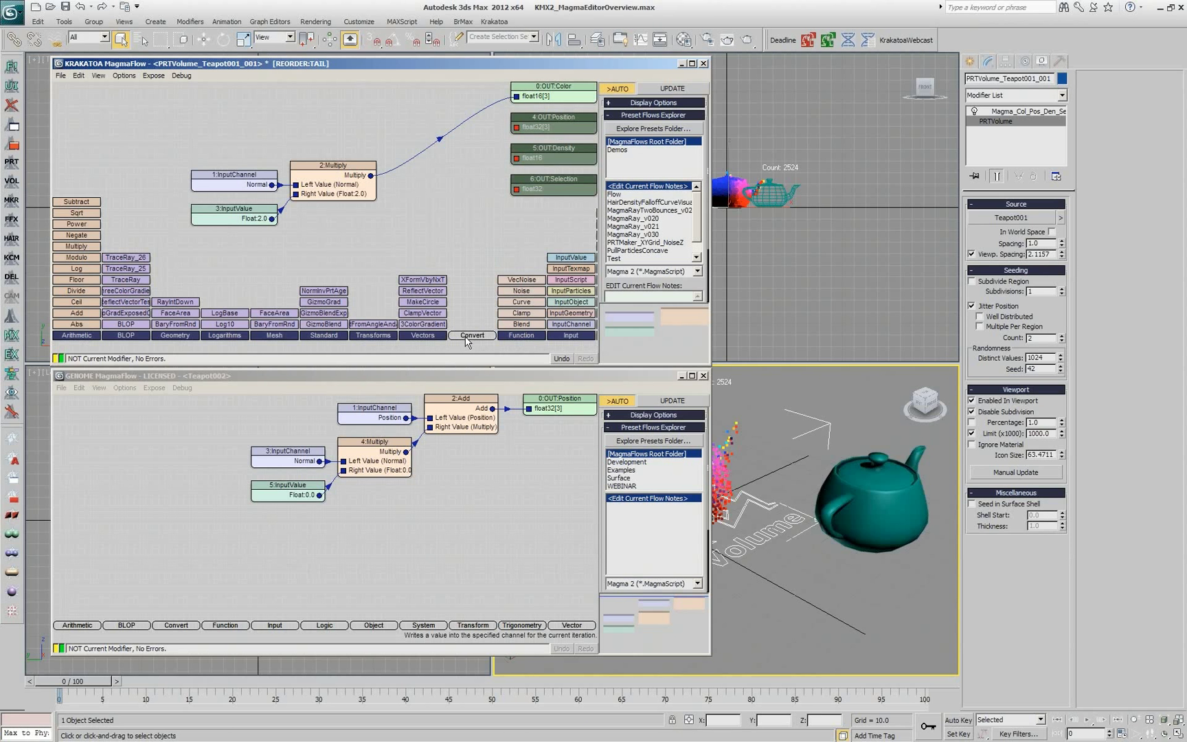
left_click(466, 337)
left_click(165, 336)
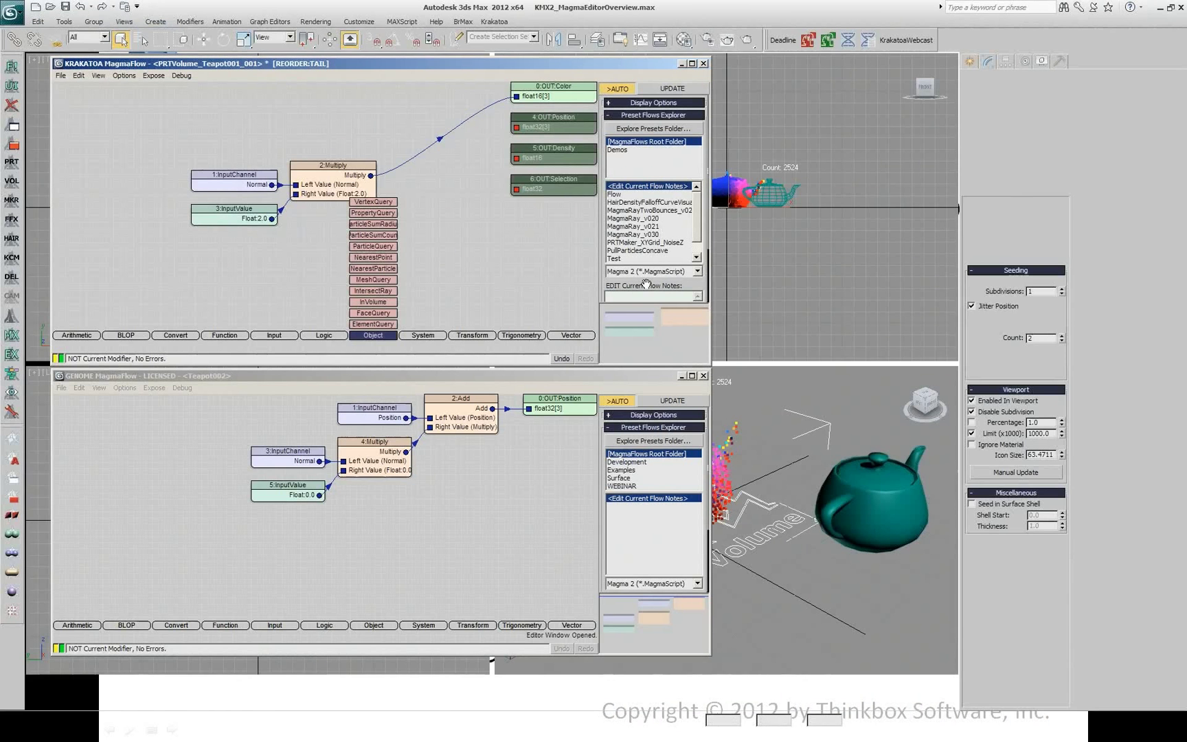
Create an unconnected Add node below the existing Multiply node, and an unconnected Multiply node beside it.
left_click(416, 296)
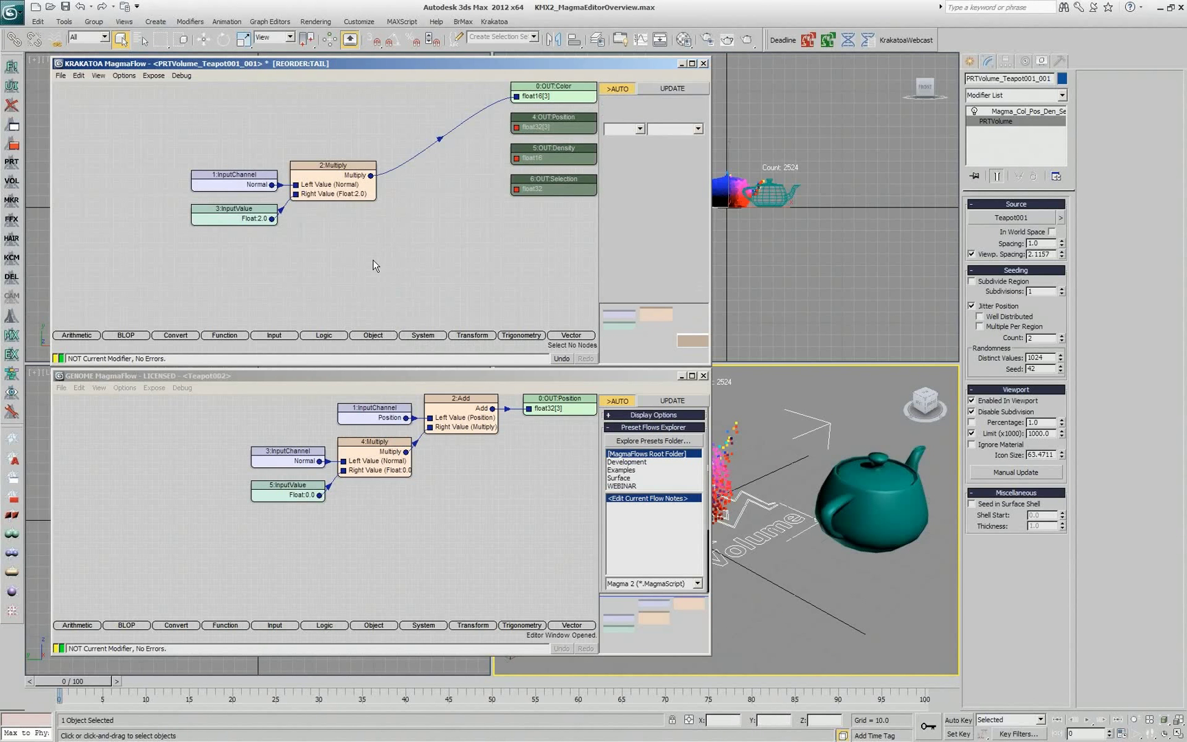
key("plus")
left_click(352, 284)
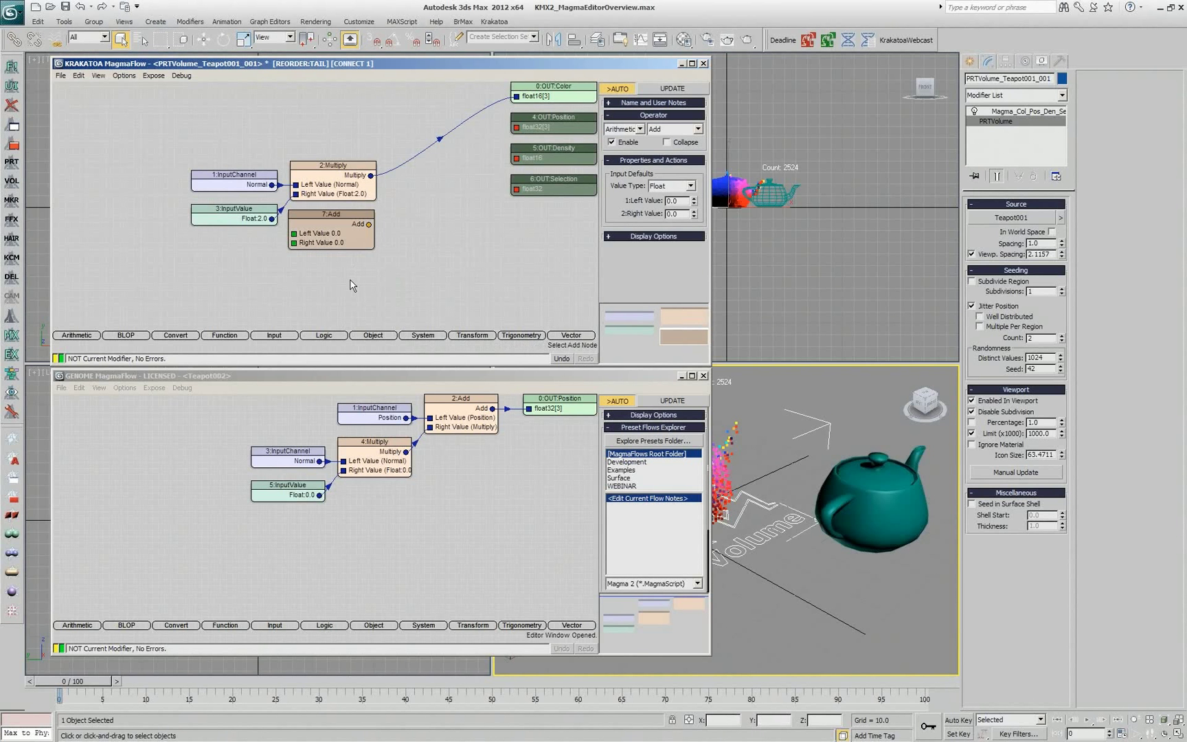
key("asterisk")
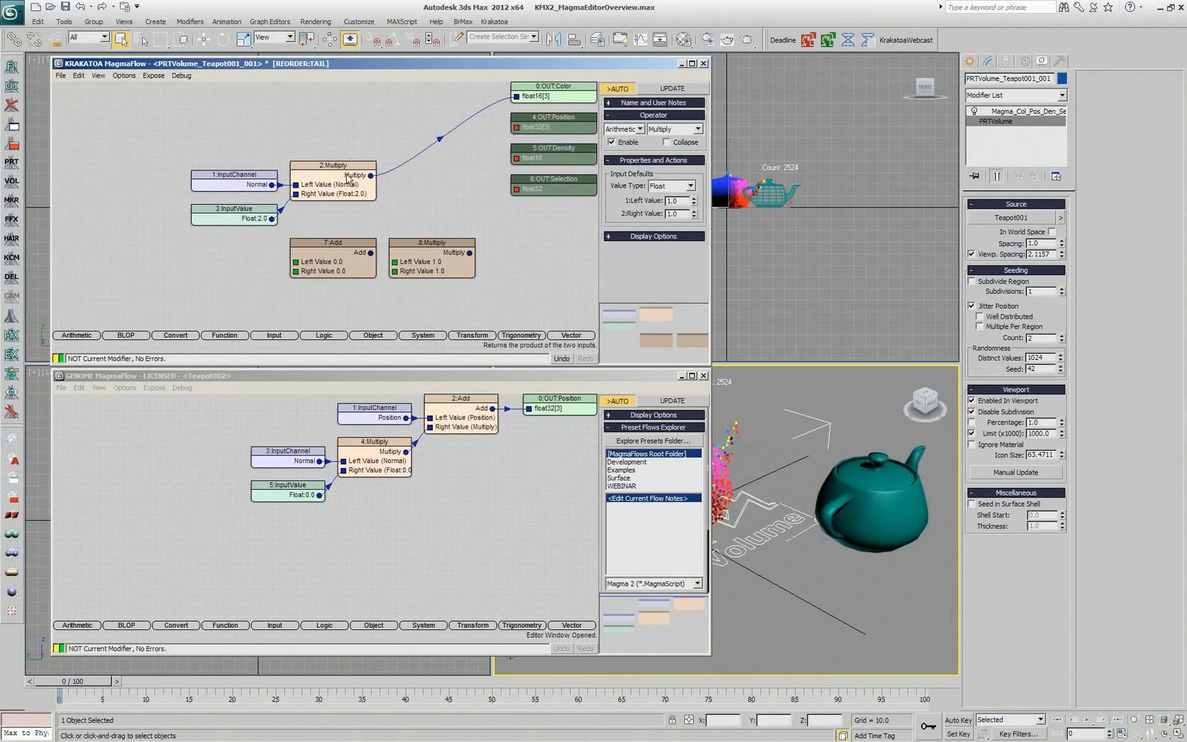
left_click(412, 256)
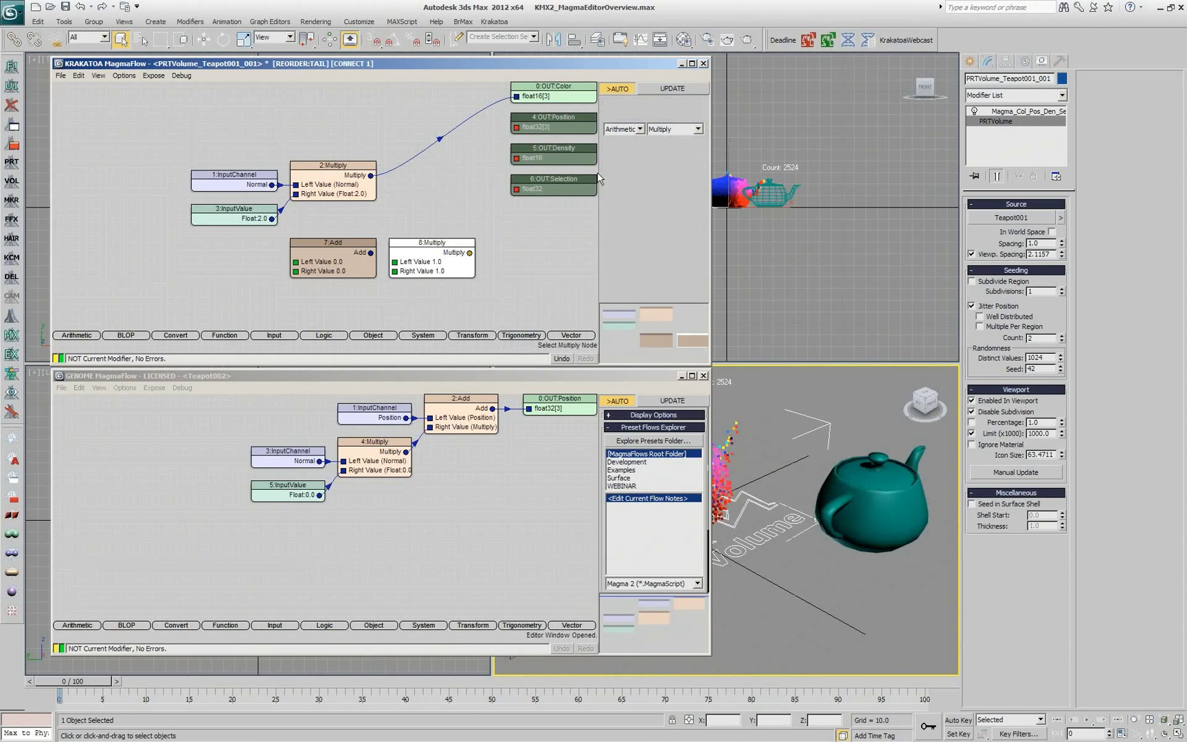
Disable the unconnected Multiply node beside the unconnected Add node and clear the node selection.
left_click(622, 143)
left_click(557, 254)
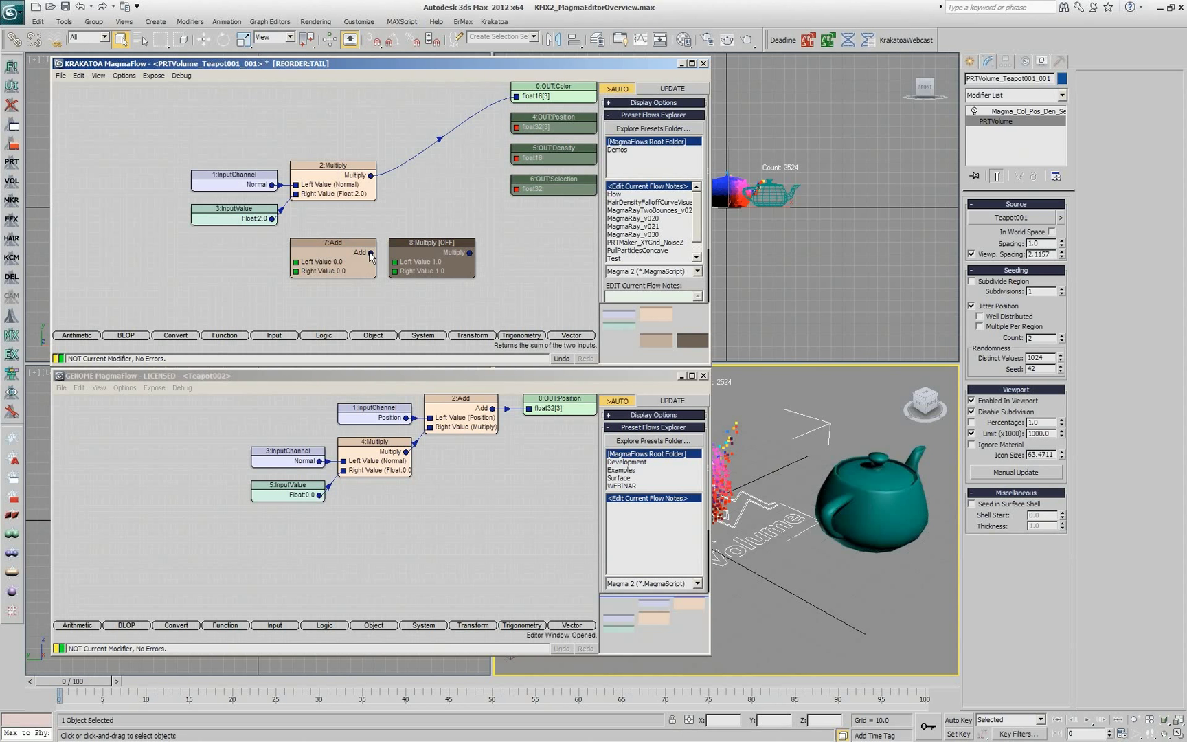
Try connecting the unconnected Add node's output to the Position output node, and disconnect the two again.
left_click_drag(371, 252, 516, 127)
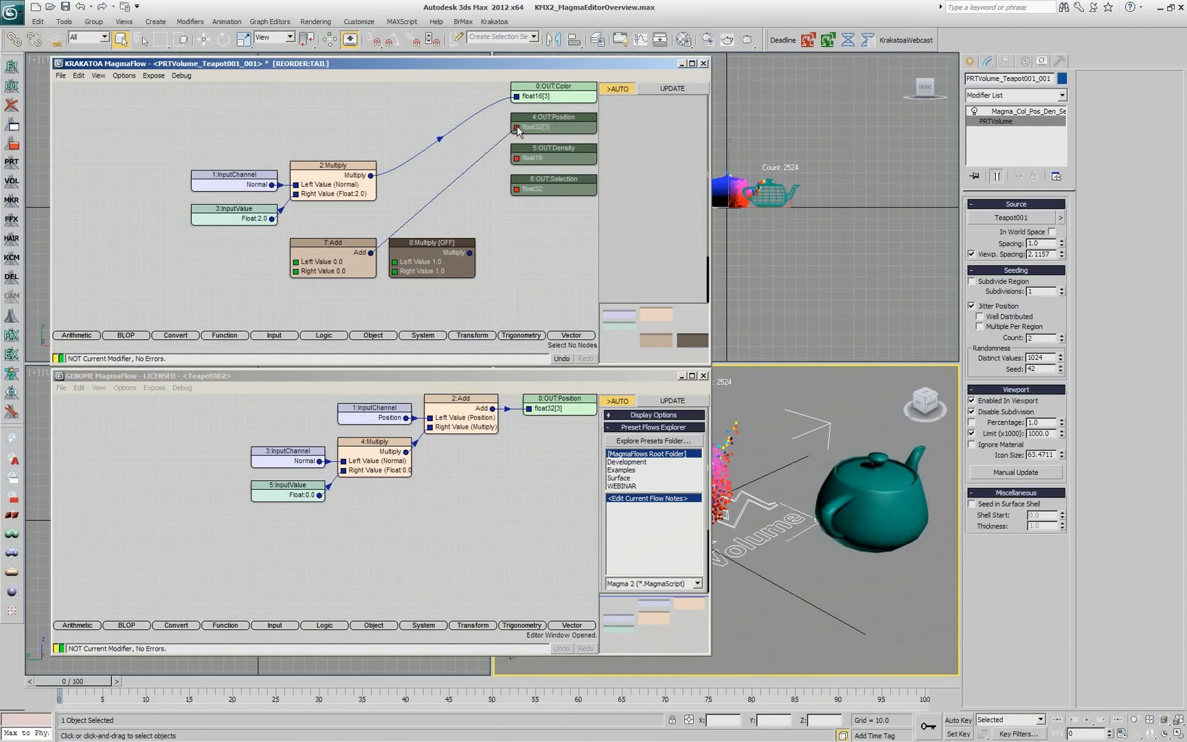
left_click(563, 124)
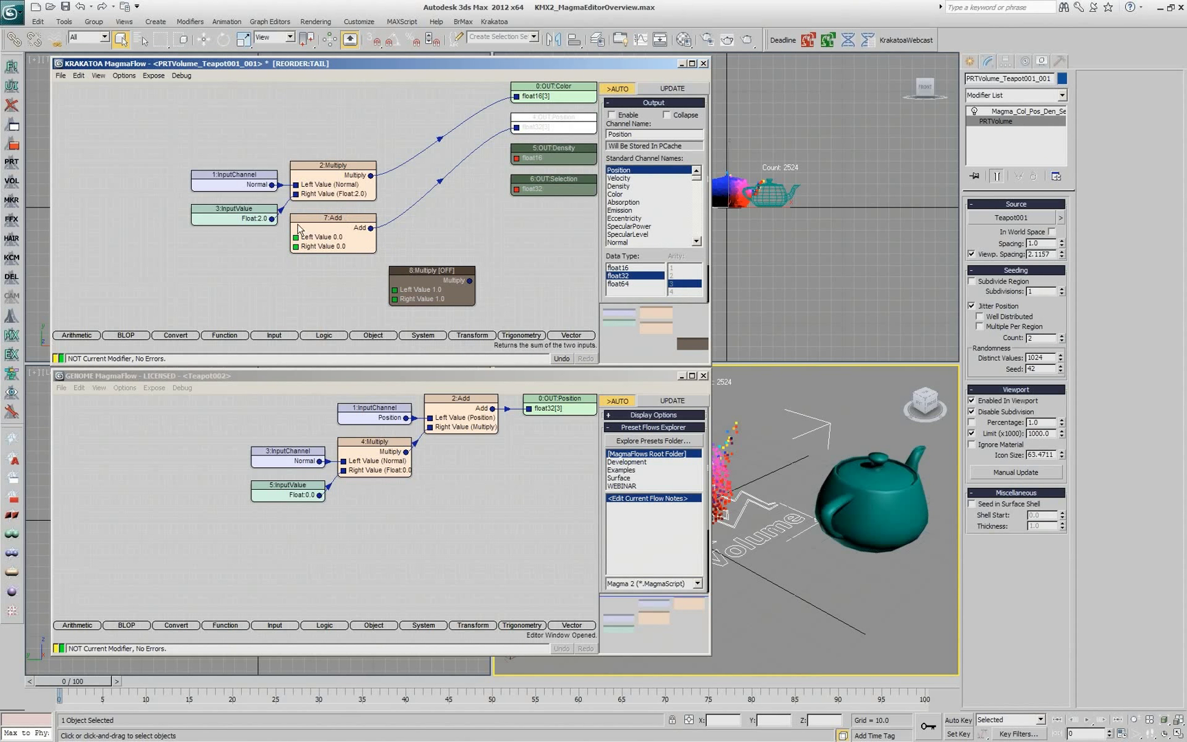
left_click(562, 359)
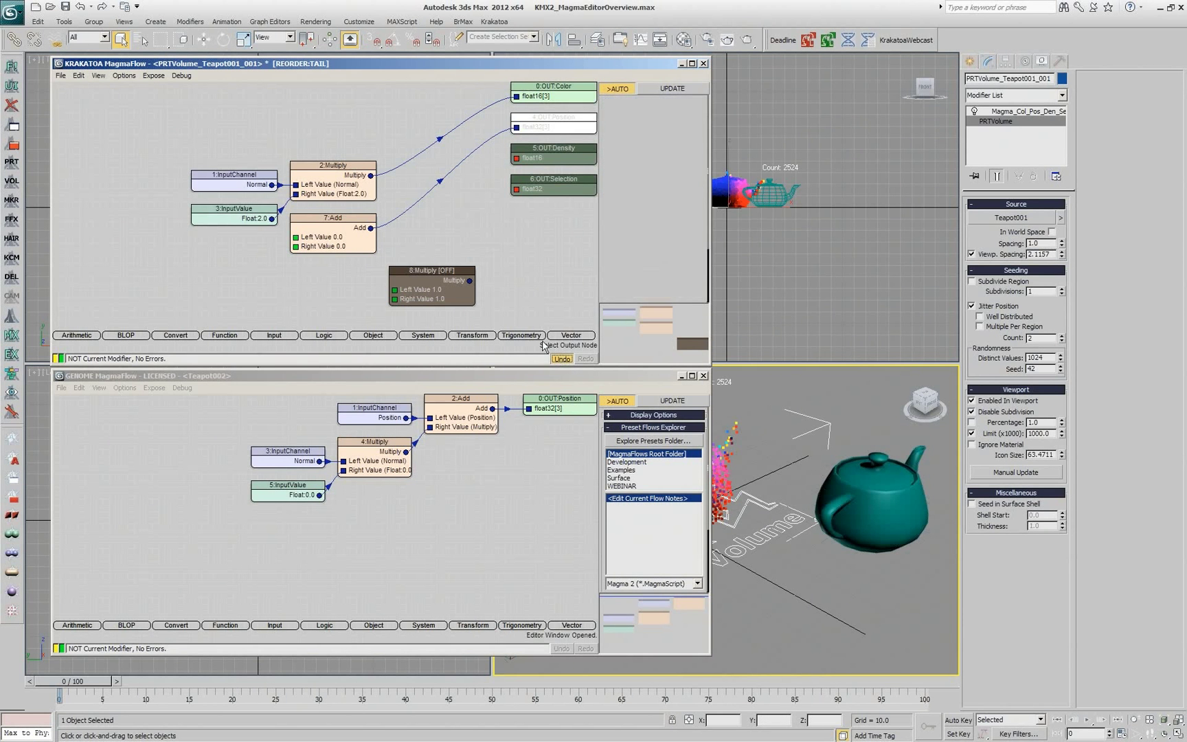
left_click(670, 89)
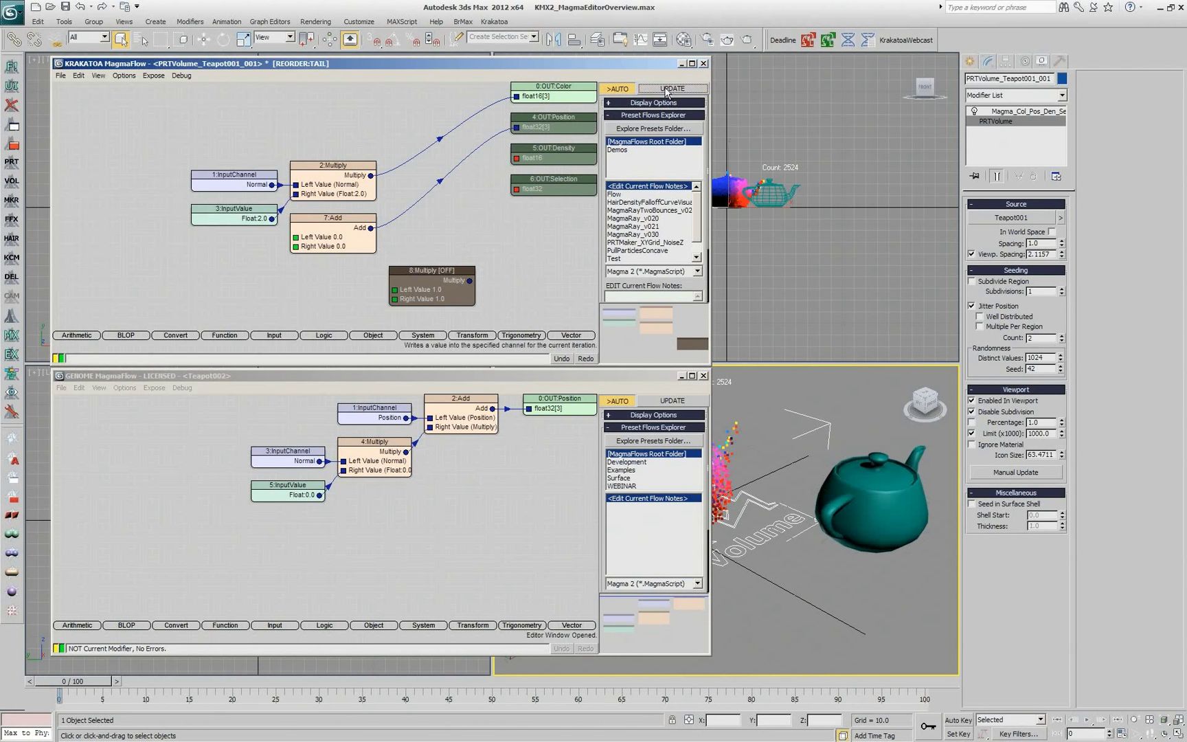
left_click(440, 182)
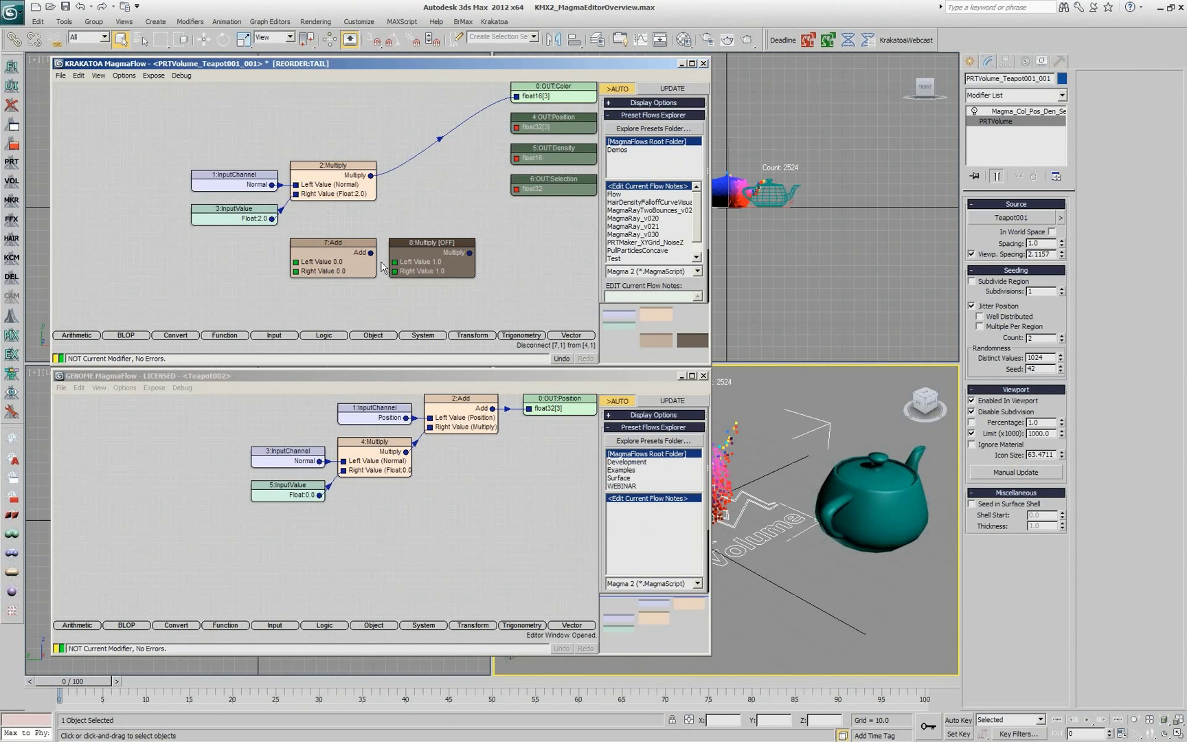
left_click(416, 255)
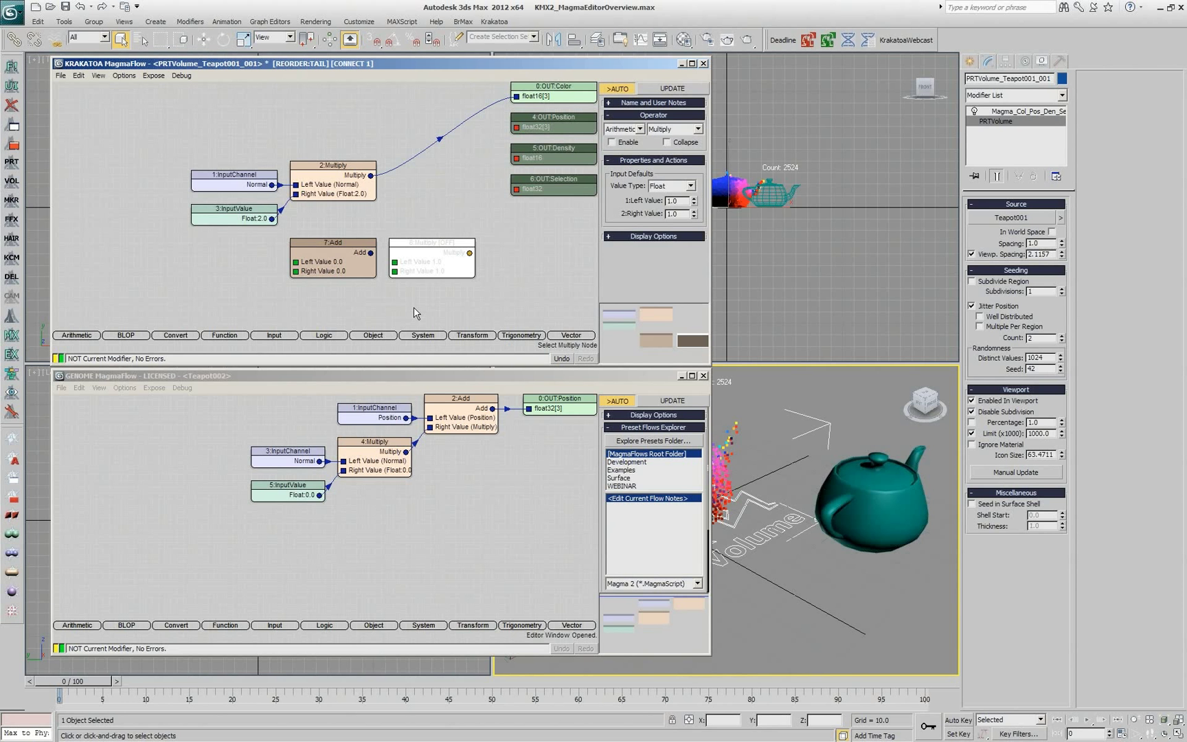
left_click(558, 233)
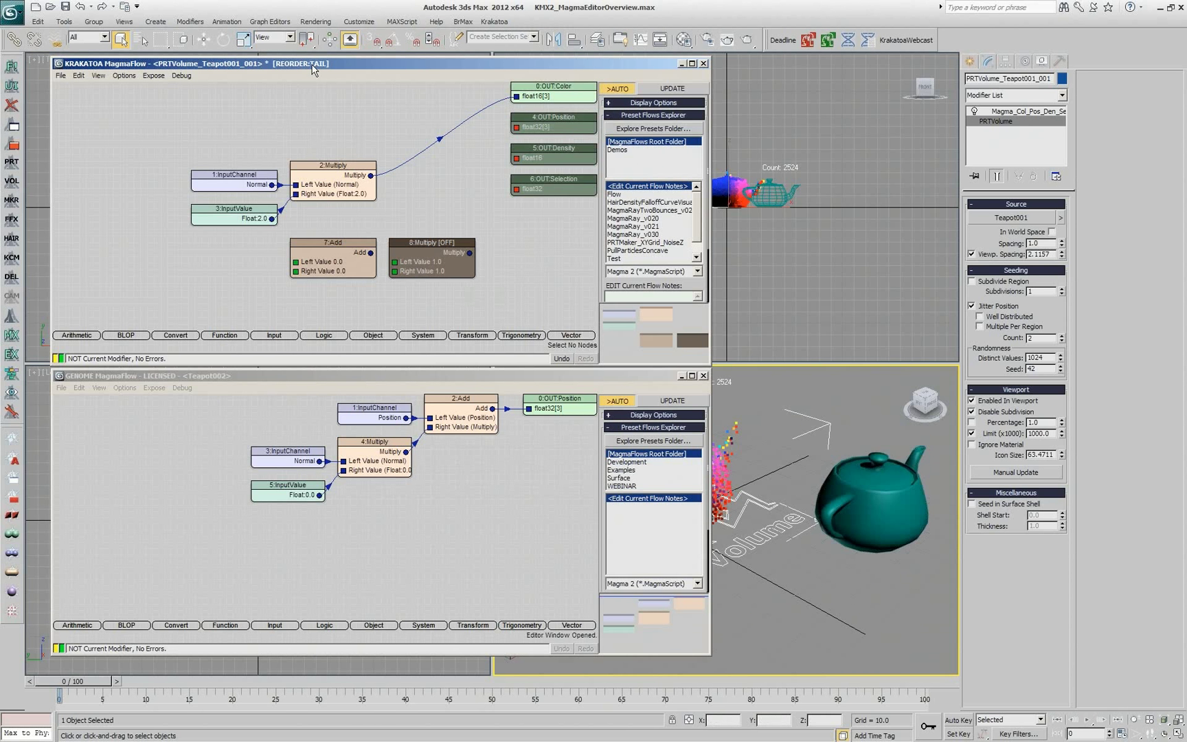
Insert an Add node between the Multiply node and the Color output, and feed its right input with a [0,1,0] vector InputValue.
key("Home")
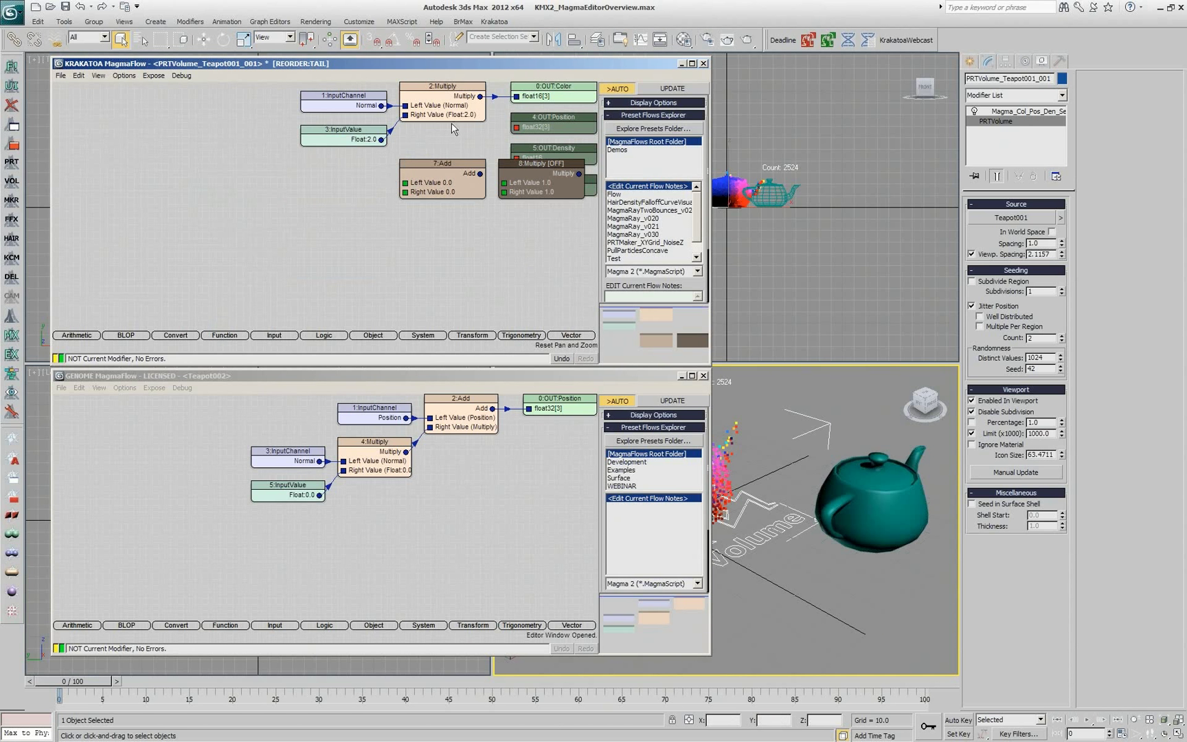
left_click(430, 112)
key("plus")
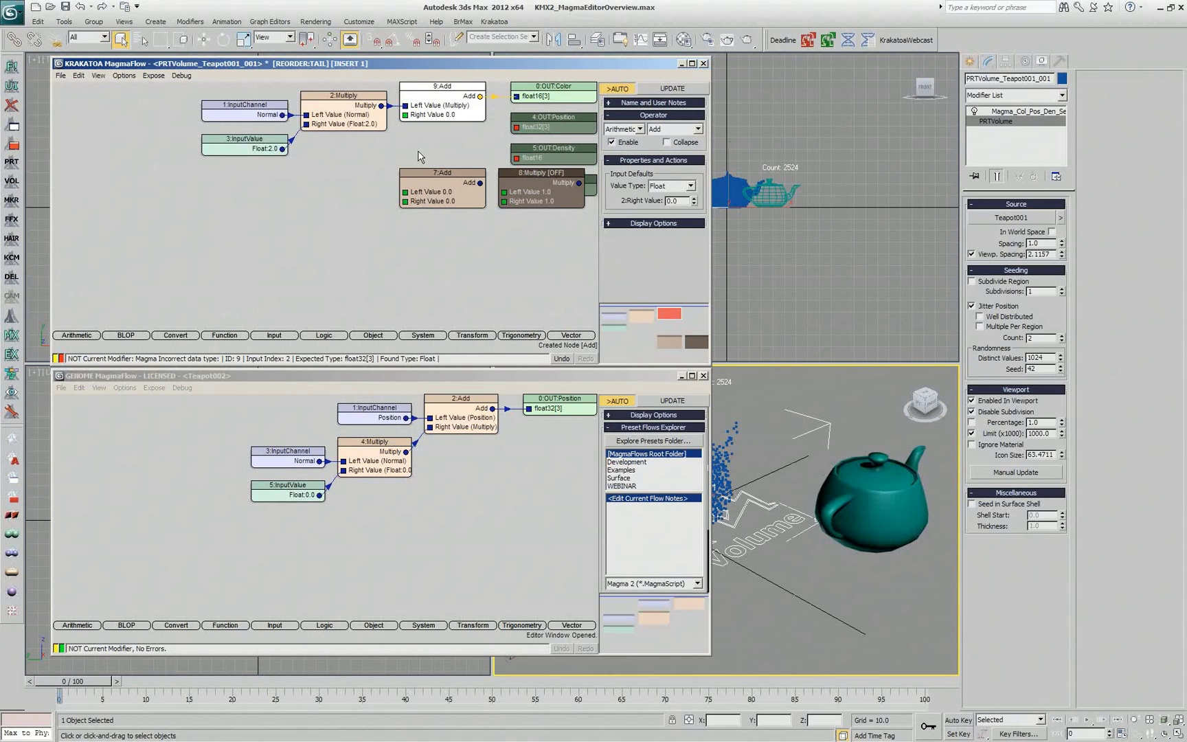
left_click(451, 109)
left_click(453, 114)
key("y")
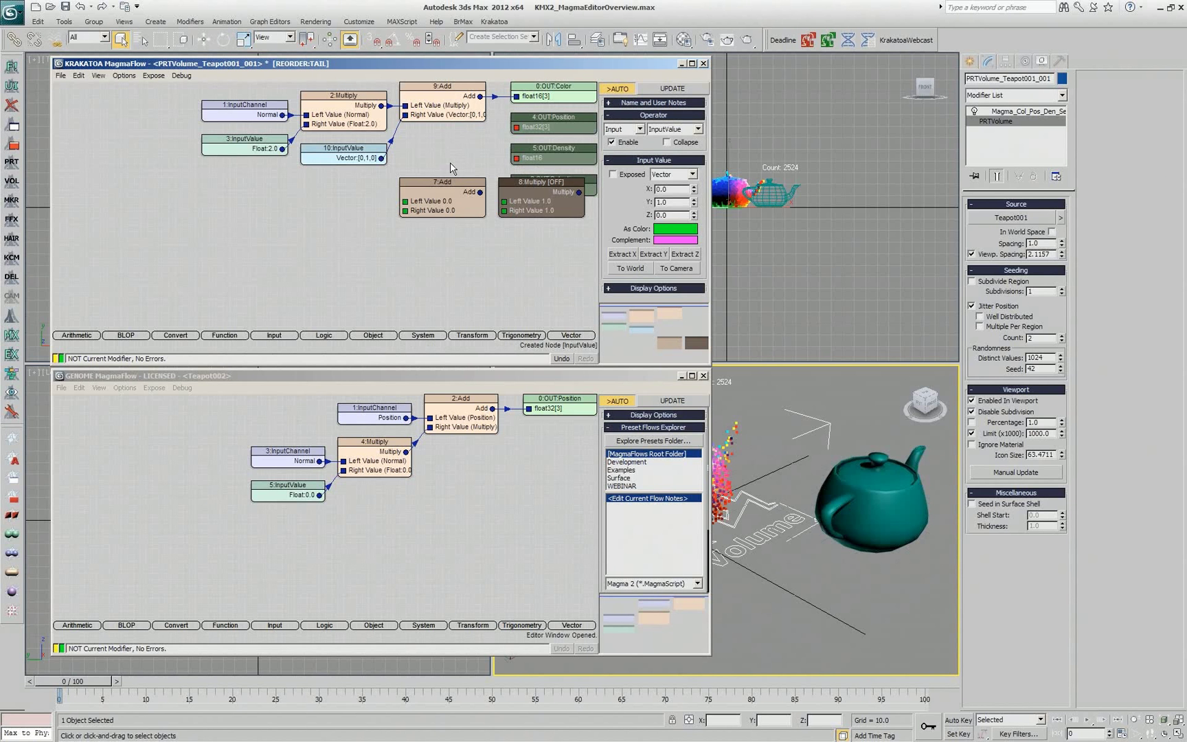
Insert a Multiply node between the [0,1,0] vector InputValue and the Add node's right input.
left_click(340, 158)
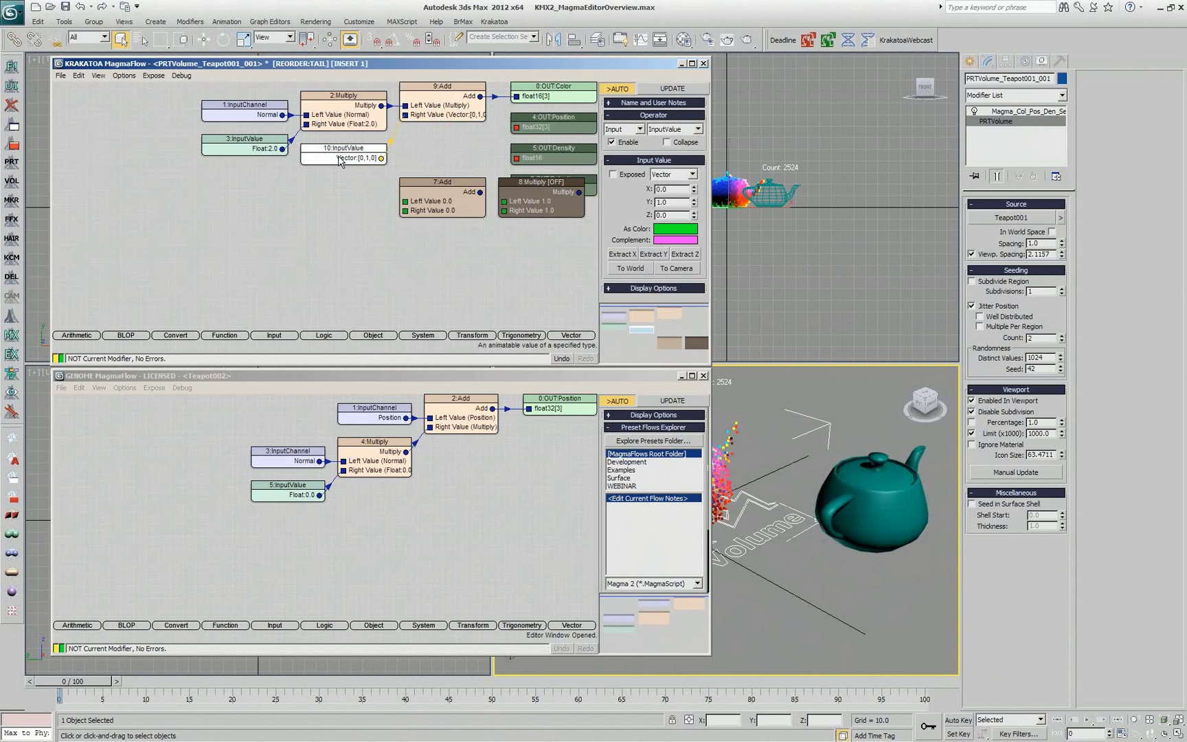
key("asterisk")
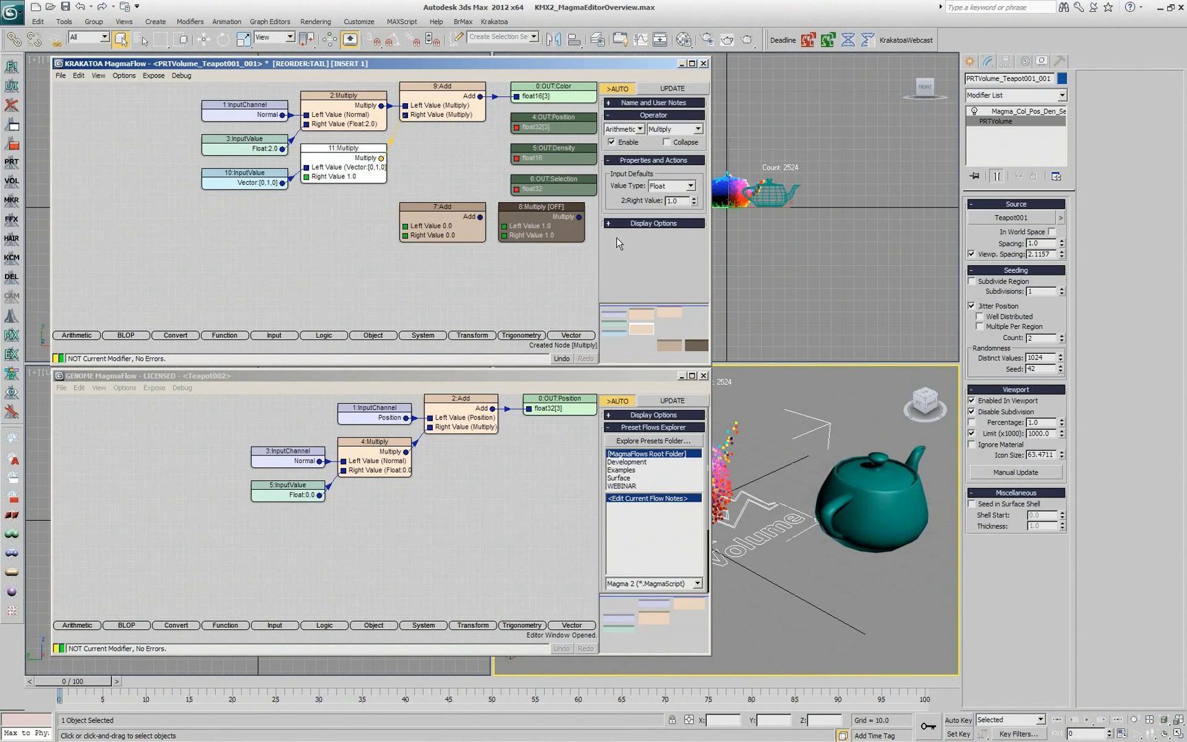
left_click(496, 287)
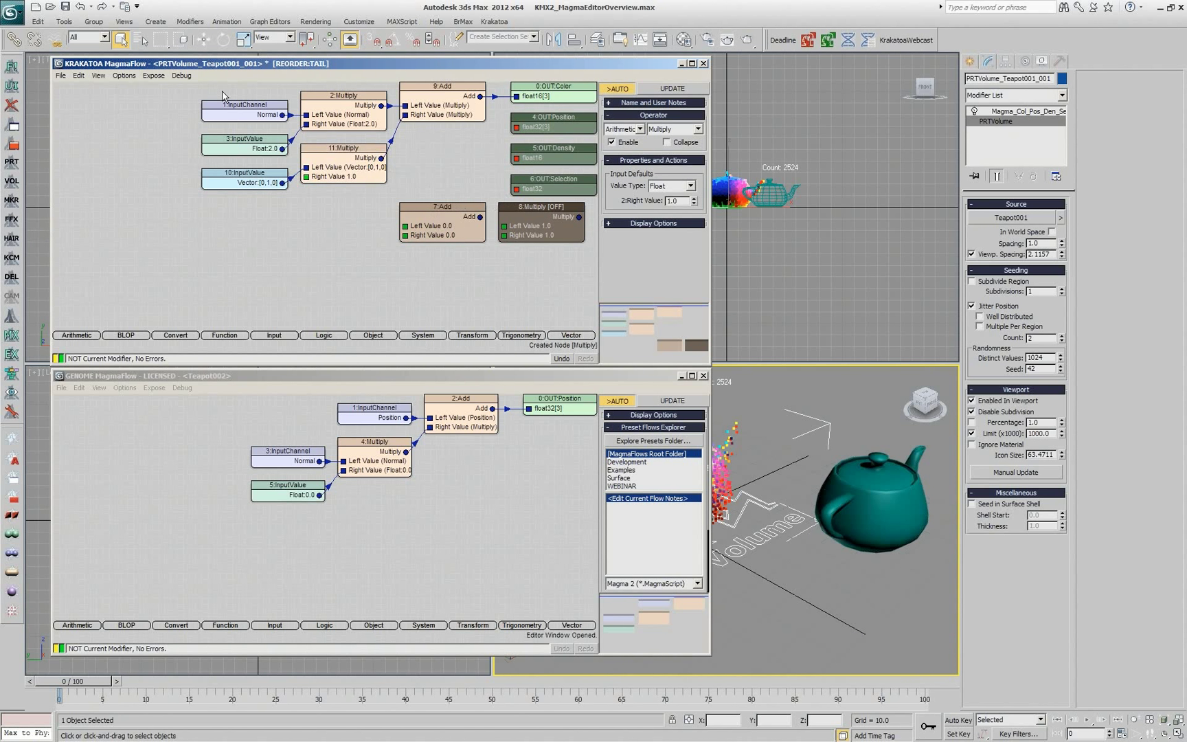
Set the auto-placement of unconnected nodes to Left Side Of Flow.
left_click(124, 76)
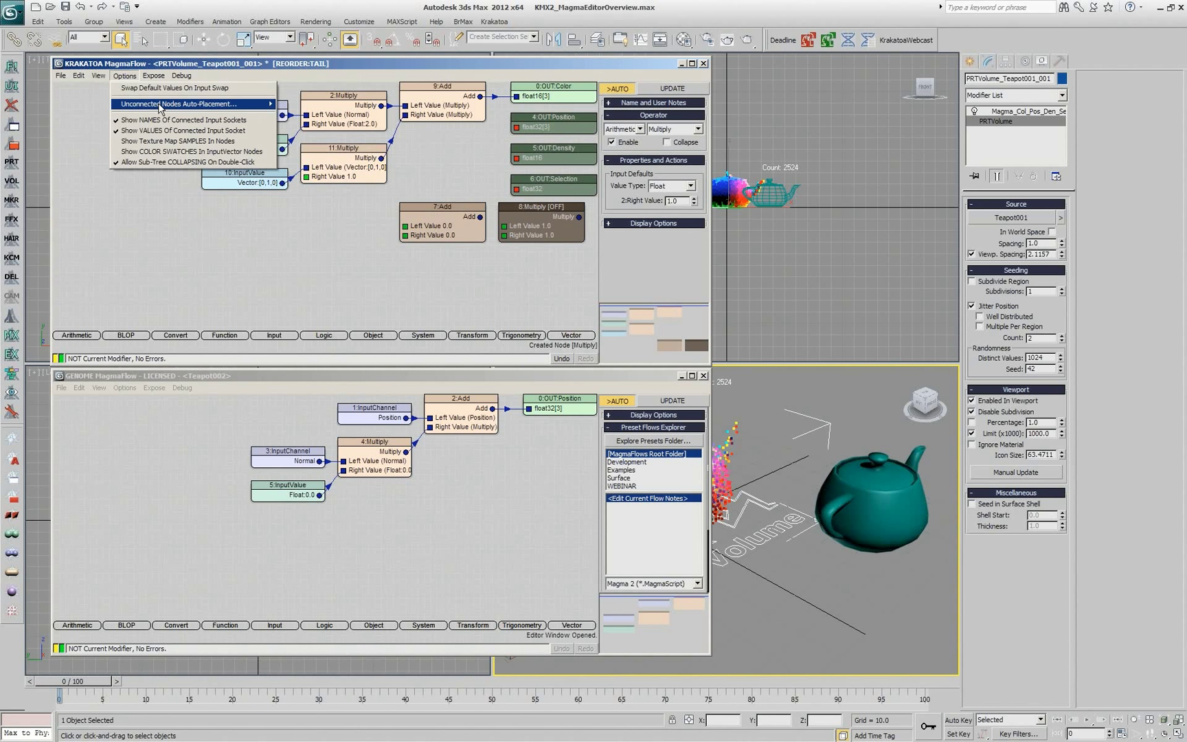
mouse_move(159, 107)
left_click(297, 104)
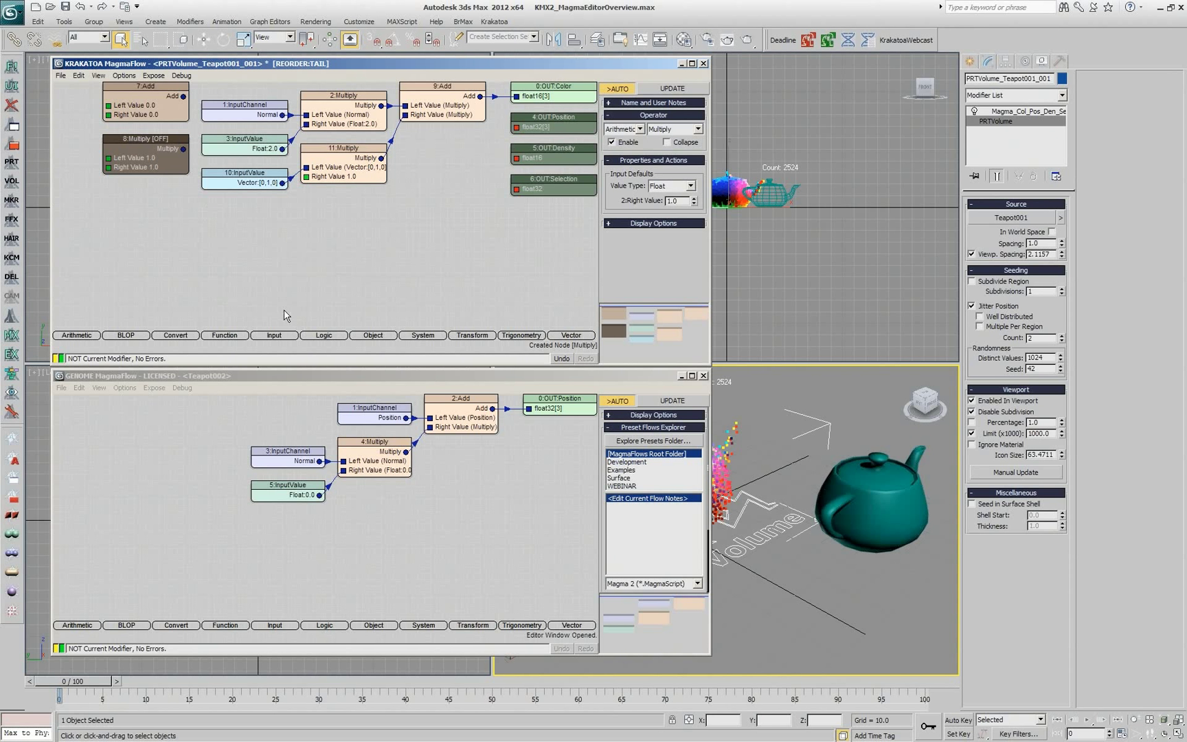
Dock the operator category depot along the left side of the node editor.
left_click(338, 337)
right_click(172, 337)
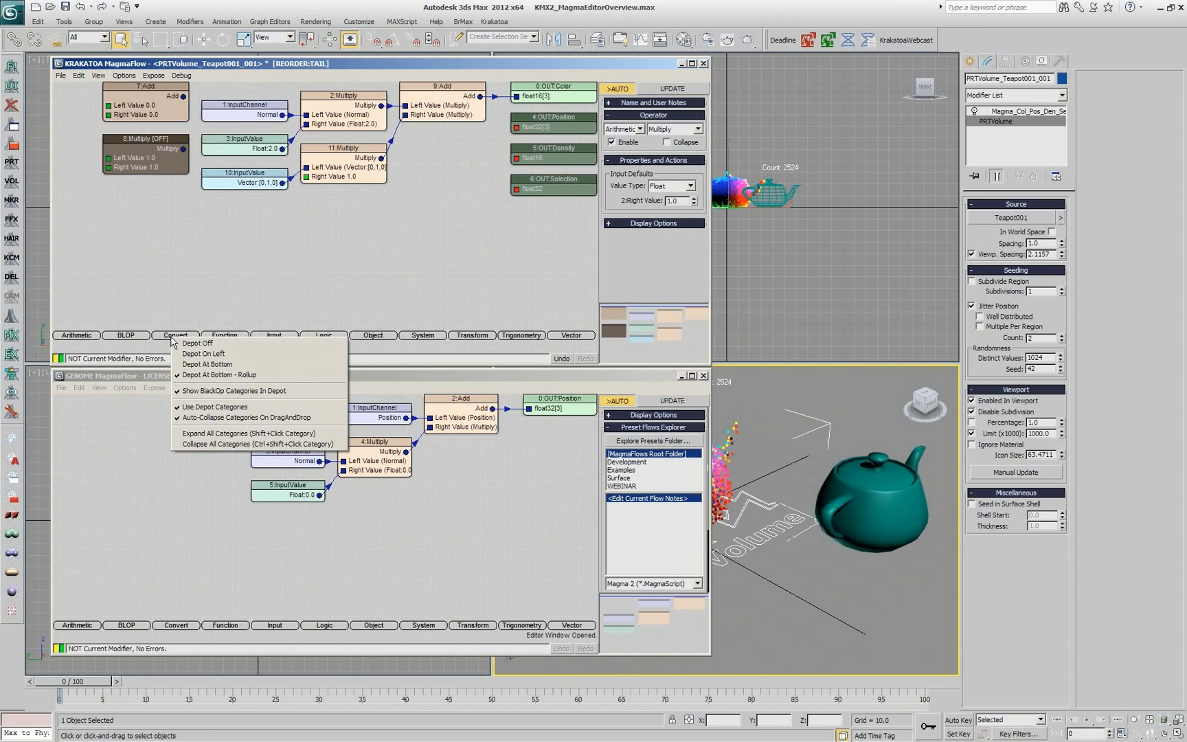
left_click(189, 354)
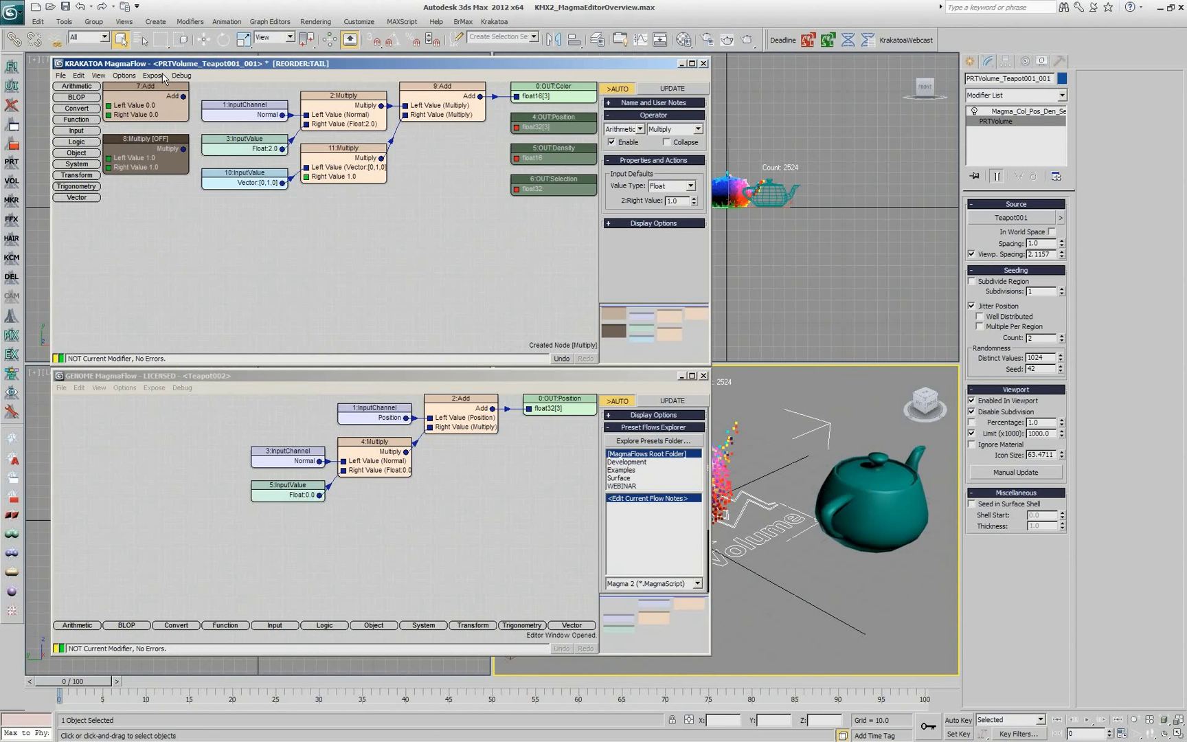
Set the auto-placement of unconnected nodes to Bottom Of Flow.
left_click(125, 77)
mouse_move(140, 104)
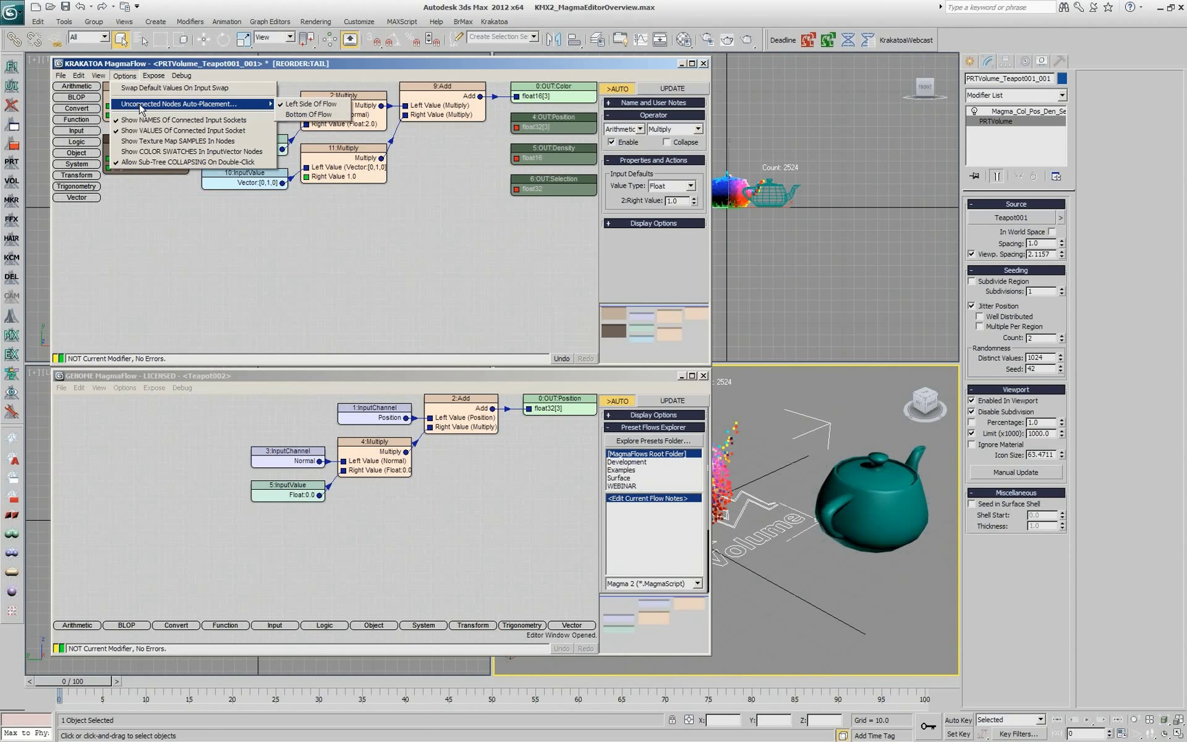
left_click(305, 117)
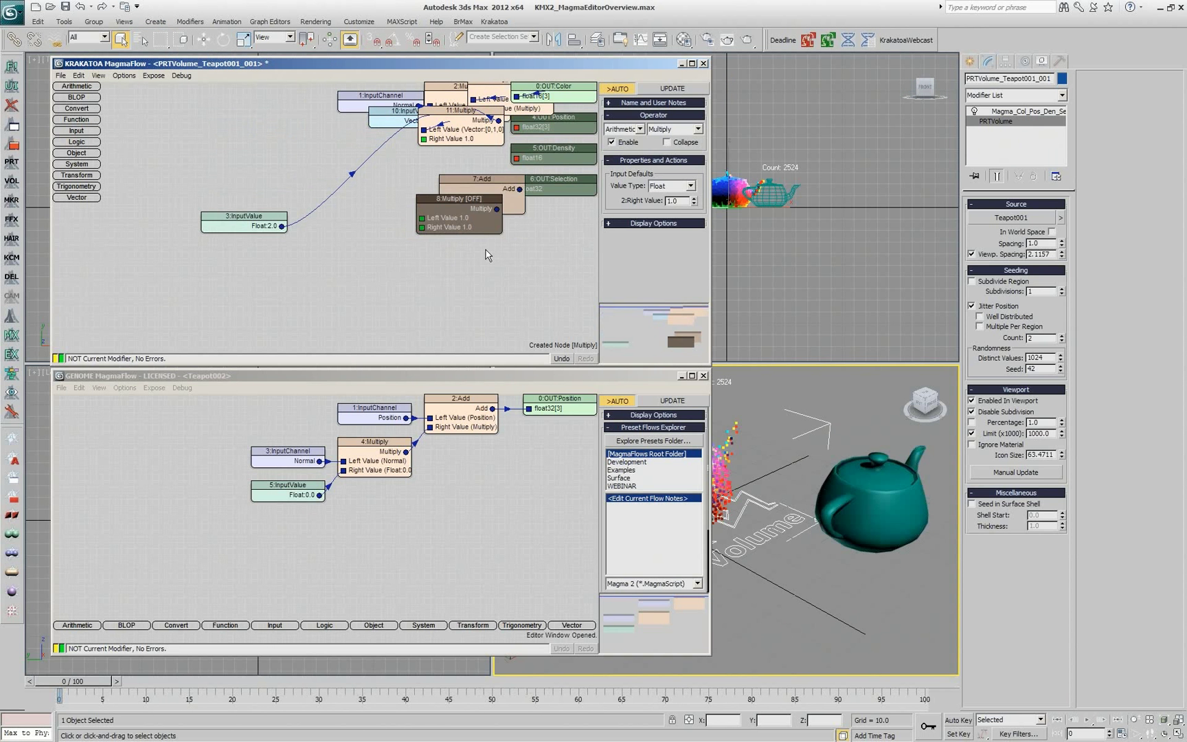
Spread the overlapping nodes manually, keeping the flow left of the outputs and placing the unconnected Add and disabled Multiply nodes below it.
left_click_drag(474, 231, 339, 305)
left_click_drag(501, 201, 528, 288)
left_click_drag(464, 111, 457, 187)
left_click_drag(395, 110, 293, 167)
left_click_drag(339, 106, 209, 122)
left_click_drag(447, 87, 329, 105)
left_click_drag(490, 97, 434, 115)
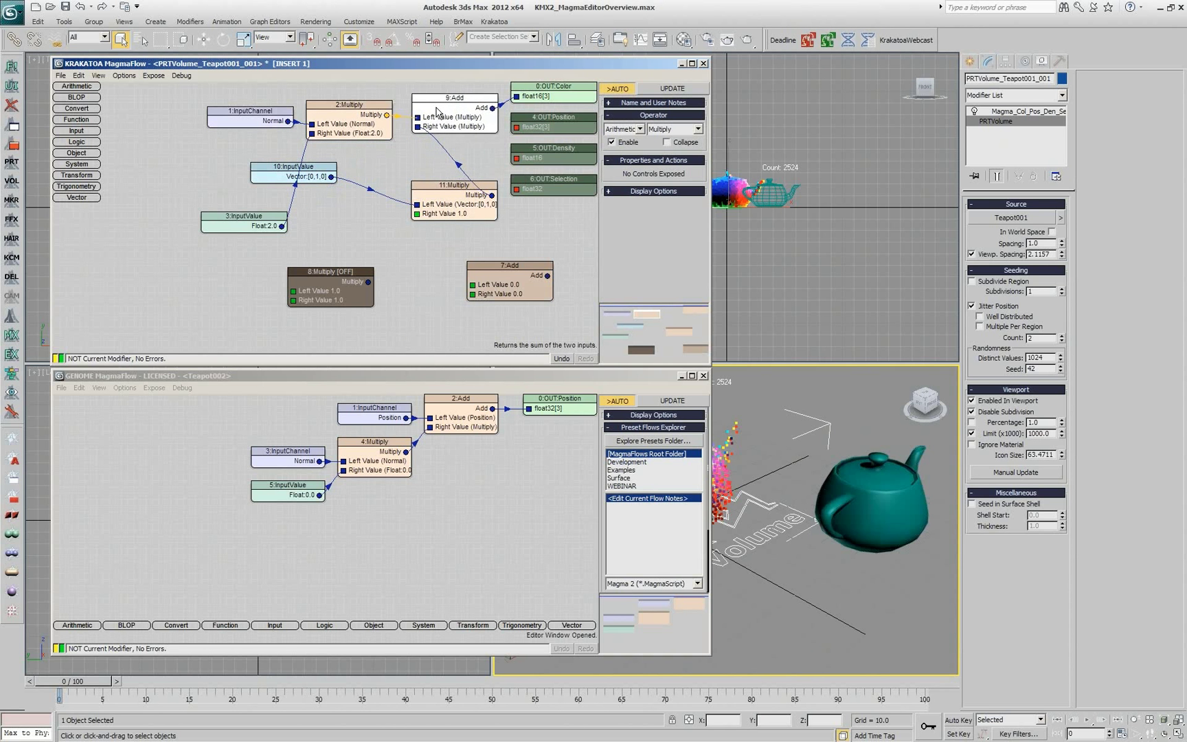
left_click_drag(454, 193, 435, 182)
left_click_drag(328, 288, 223, 312)
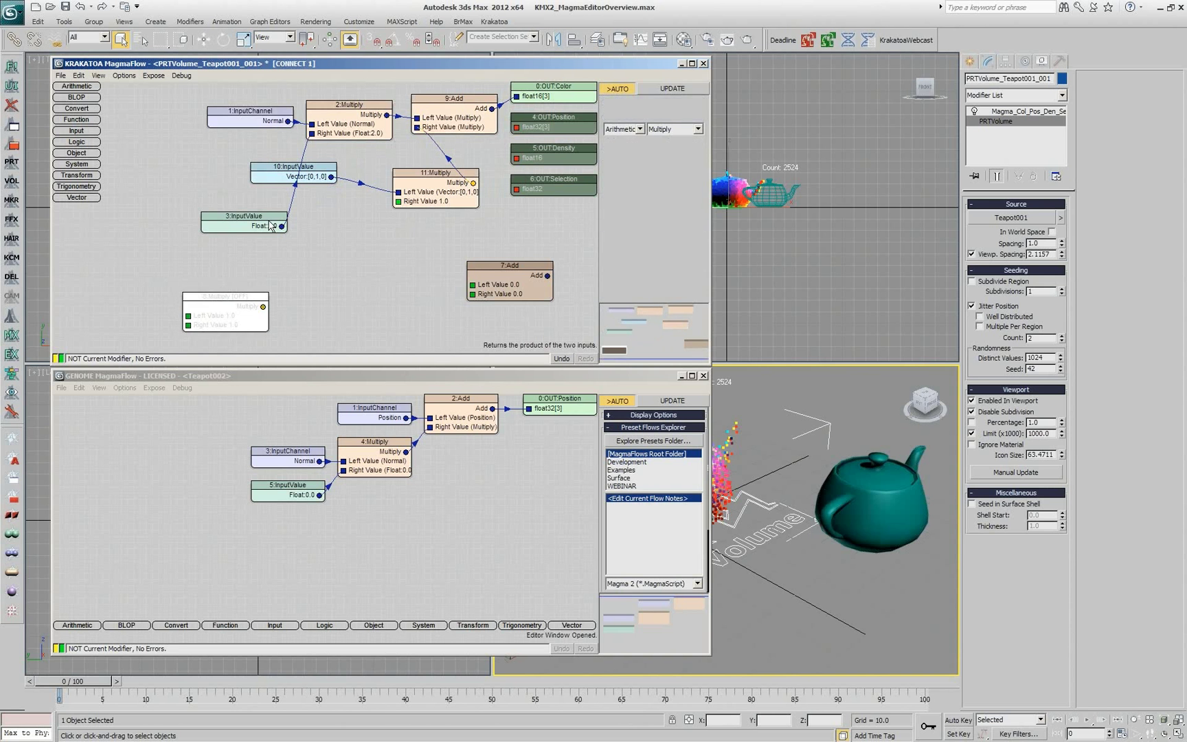
left_click(385, 254)
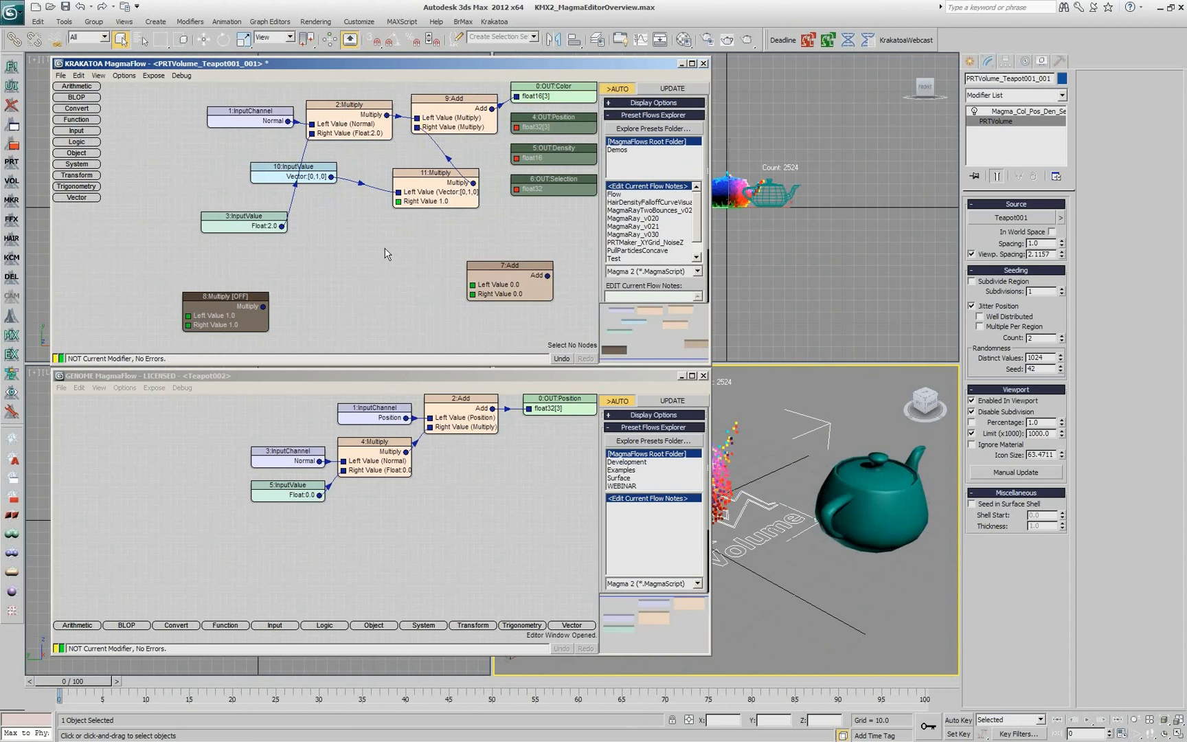
Try automatically reordering the whole flow, and undo it to restore the manual node layout.
key("ctrl+r")
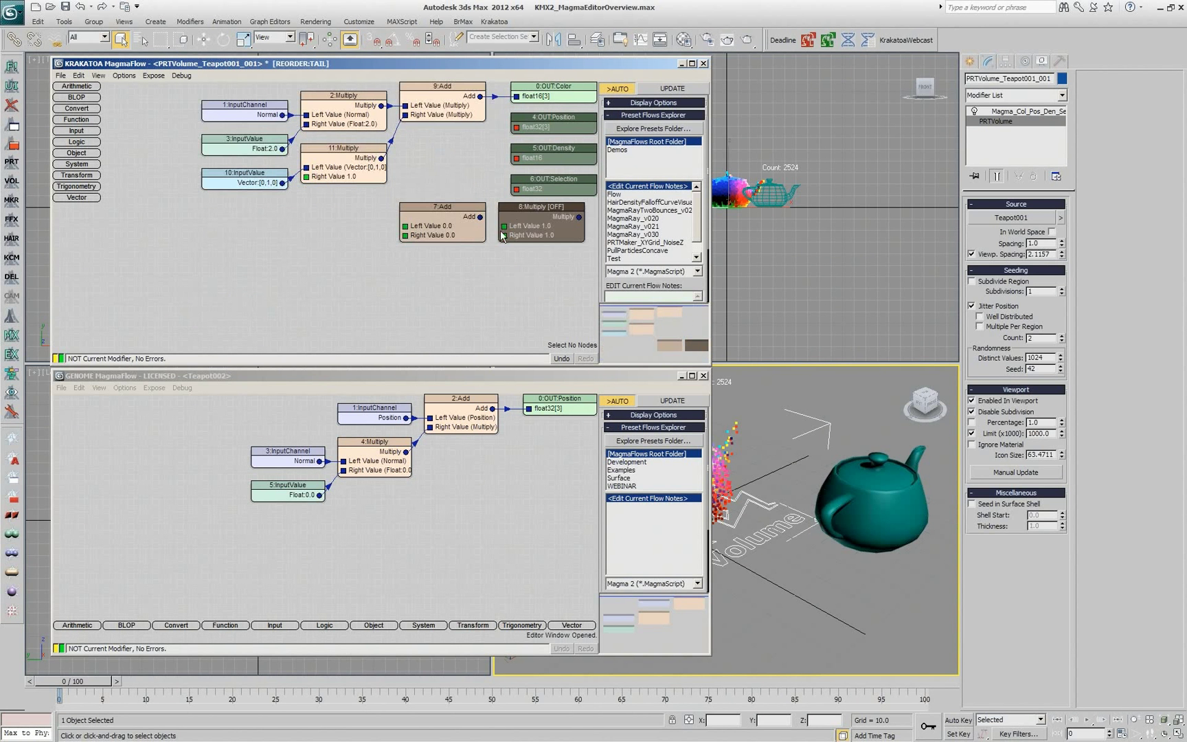
key("ctrl+z")
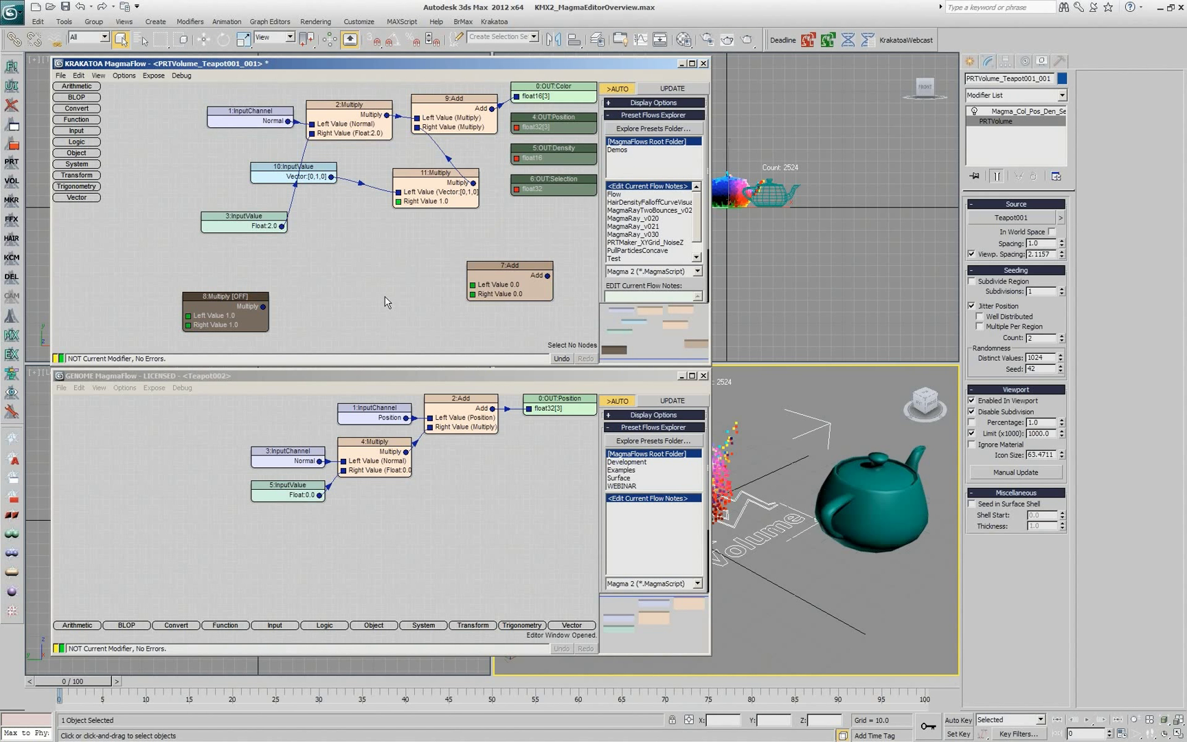
key("alt+Tab")
Select all unconnected nodes in the flow and delete them.
left_click(80, 76)
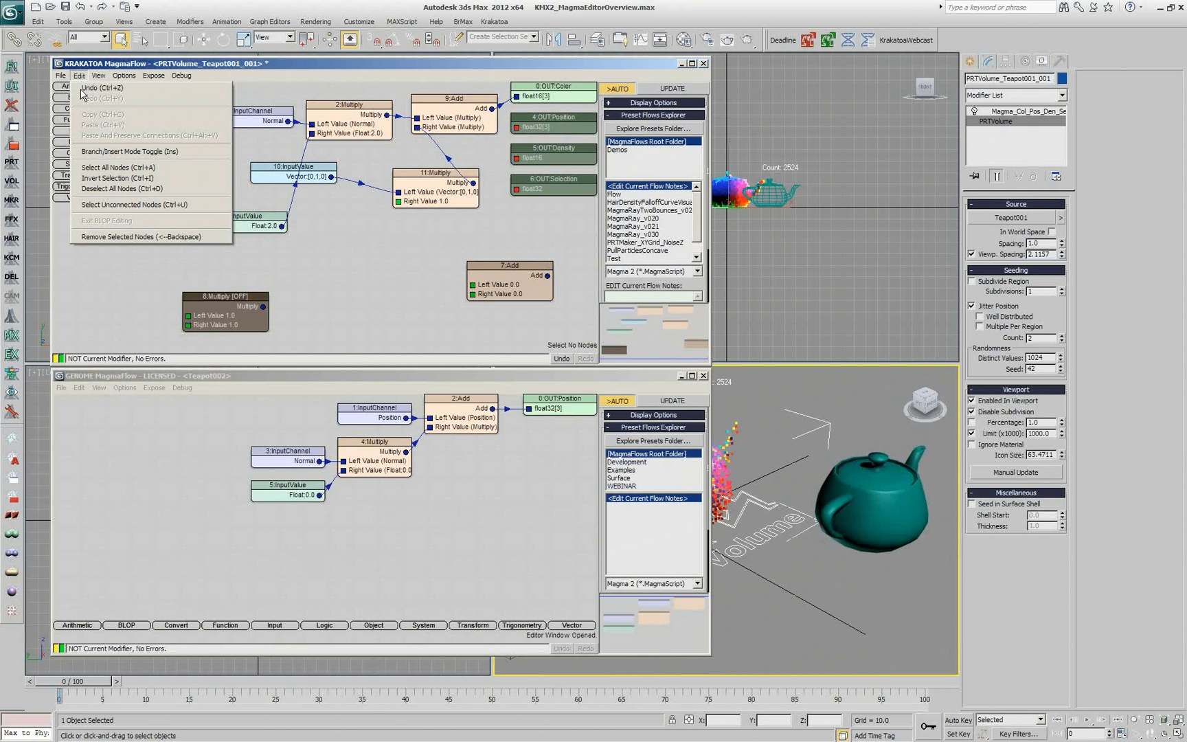
left_click(123, 206)
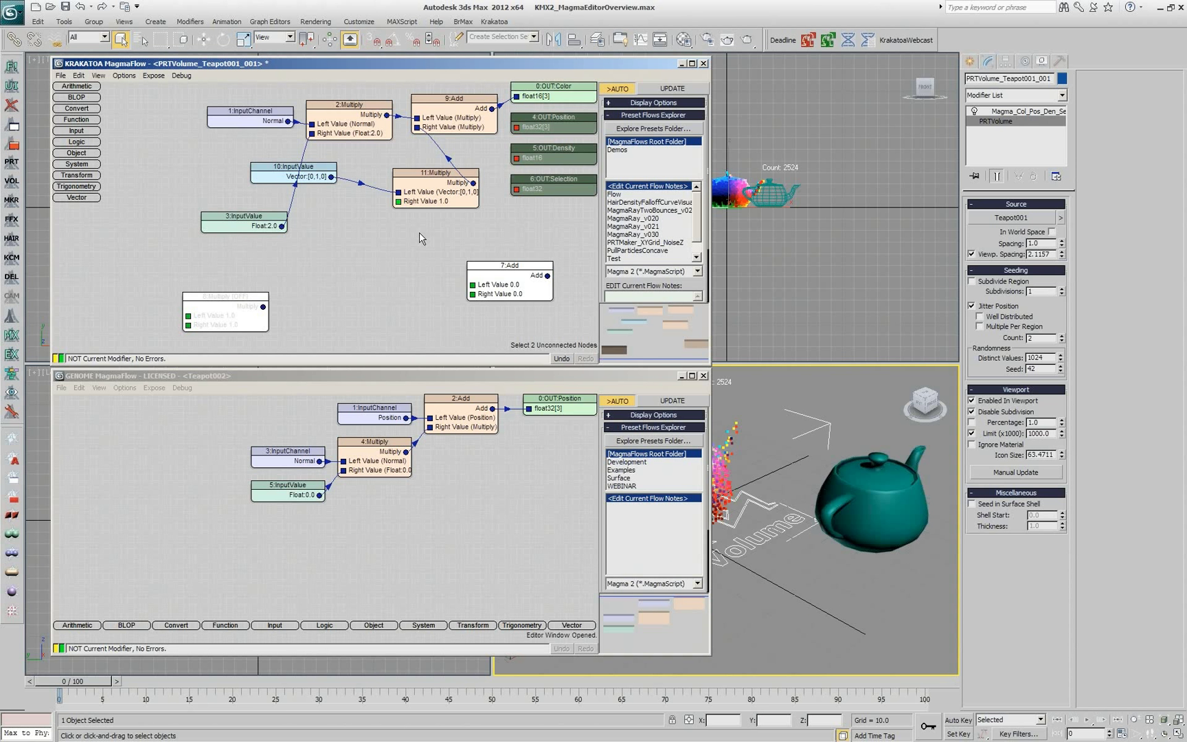
key("Delete")
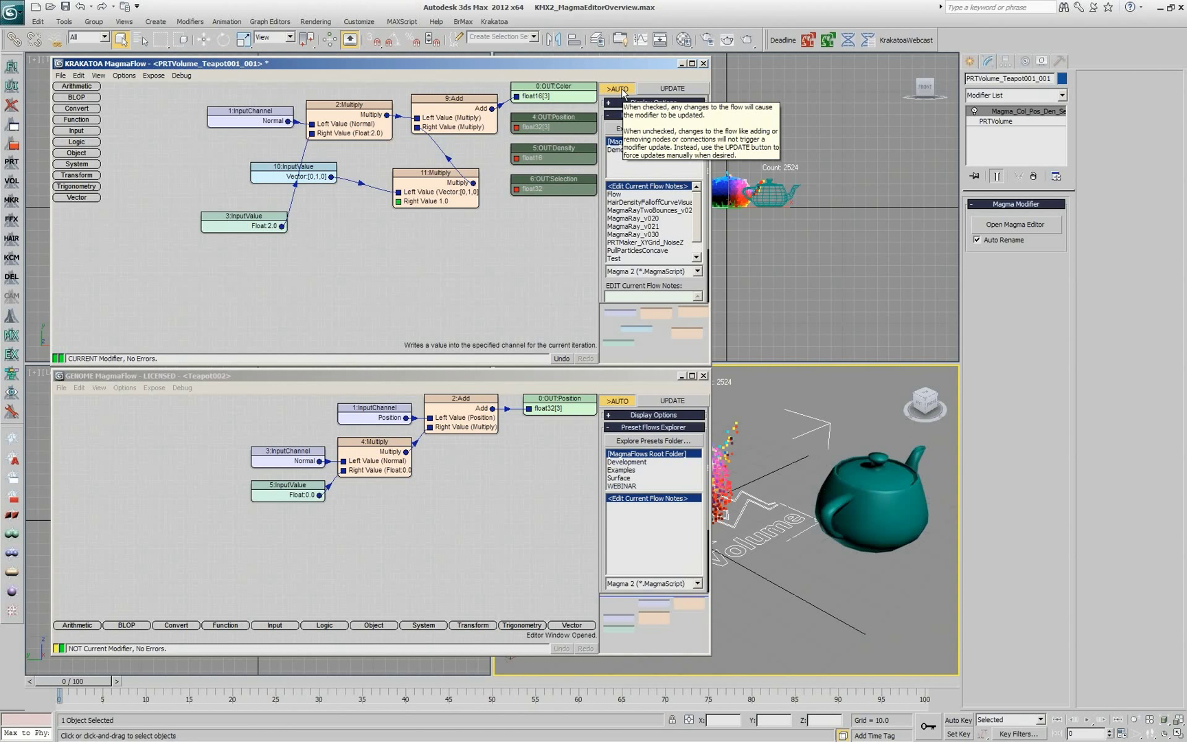
Close the Genome MagmaFlow editor and expose the Float 2.0 InputValue node as a parameter of the Magma modifier.
left_click(703, 376)
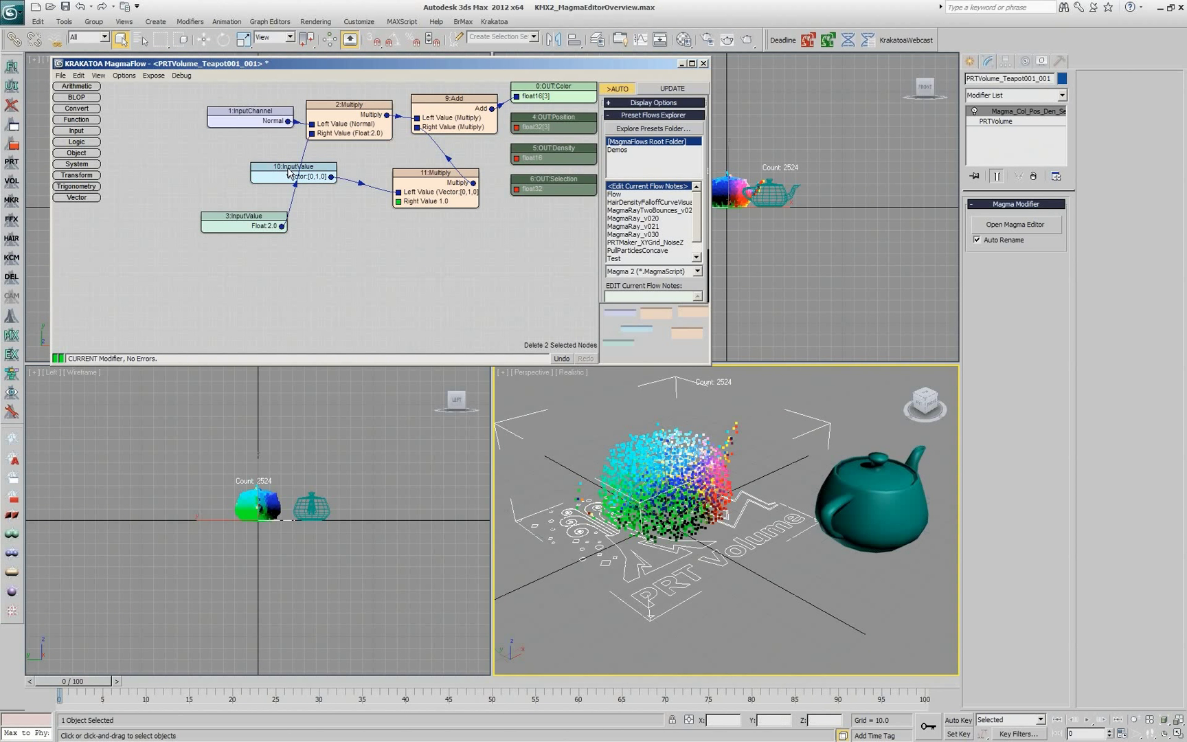
left_click(242, 230)
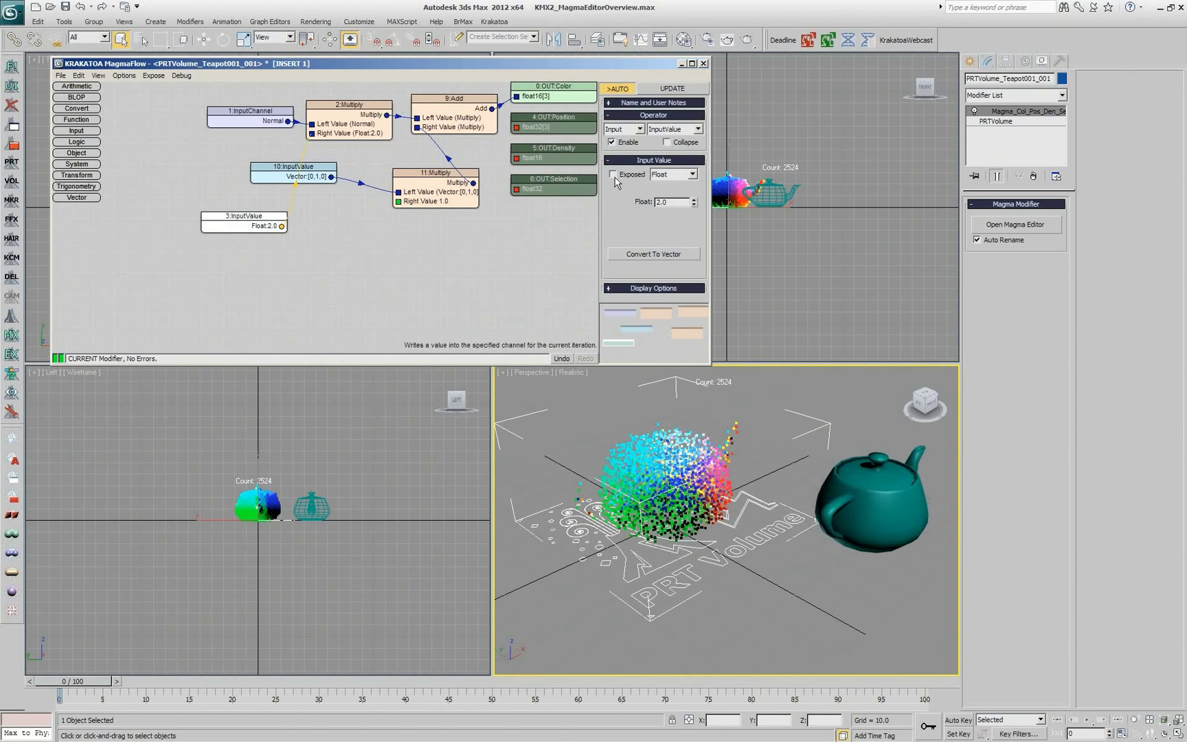
left_click(617, 175)
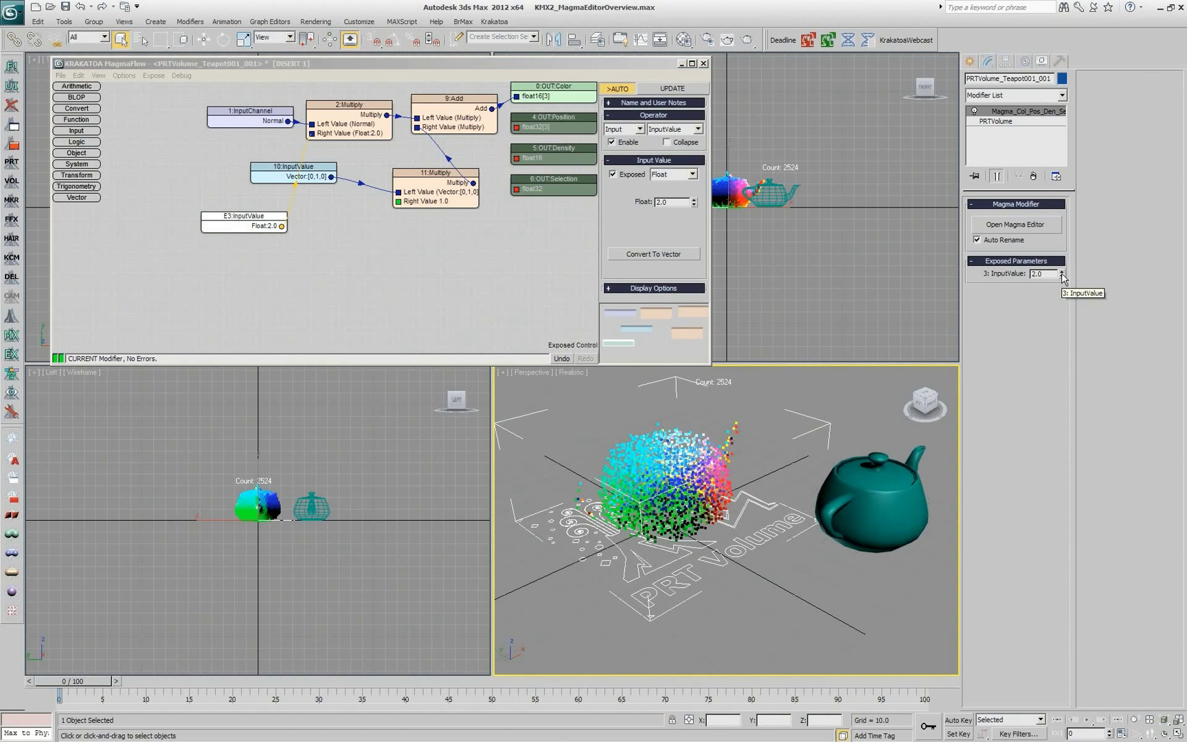
Vary the exposed InputValue parameter on the Magma modifier, raising it to about 2.75 and adjusting it further.
left_click(1062, 271)
left_click_drag(1062, 275, 1177, 285)
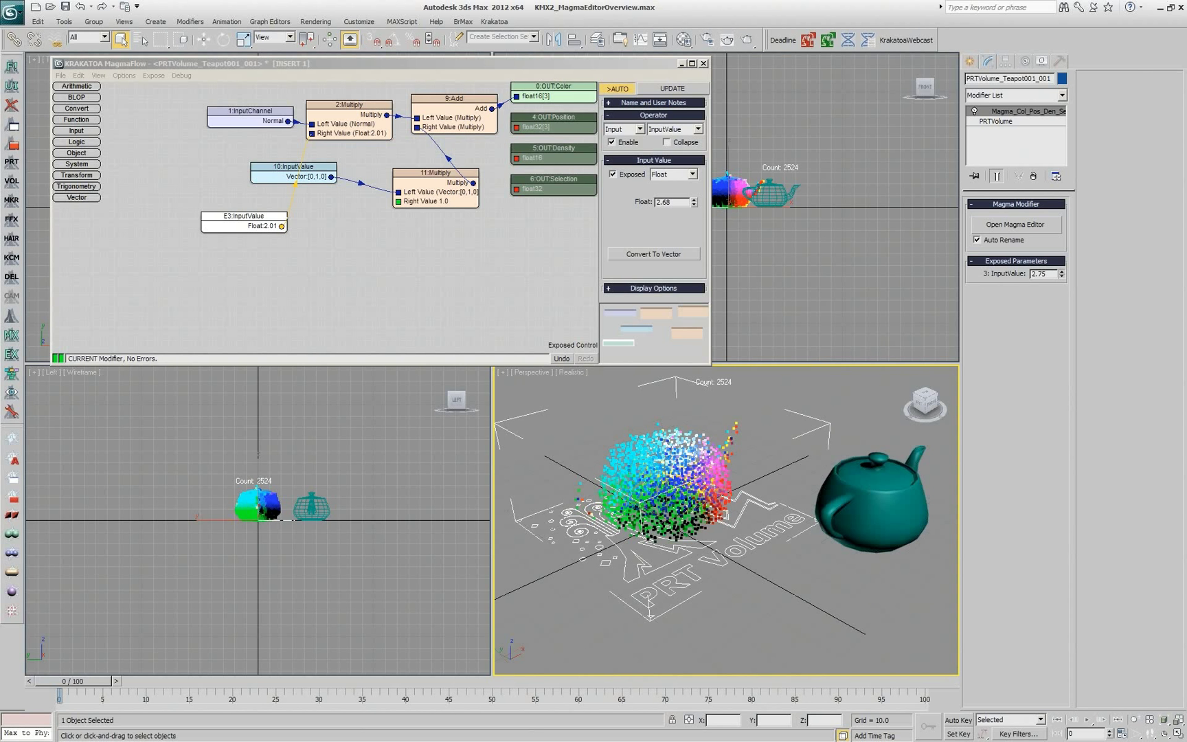
left_click_drag(1065, 274, 1015, 334)
left_click_drag(1052, 273, 1014, 274)
With automatic updating off, reset the exposed InputValue to 0.0, raise it to about 4.41, and update the modifier manually.
left_click(658, 90)
right_click(1063, 276)
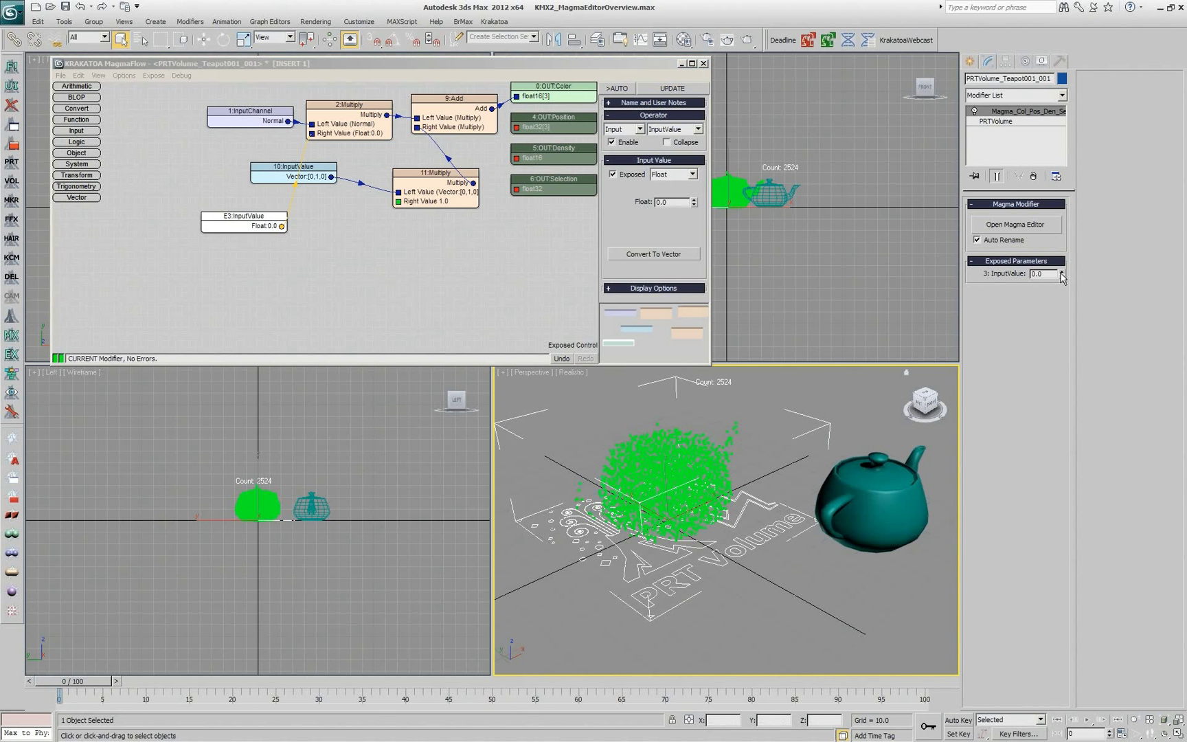
left_click_drag(1063, 274, 1058, 167)
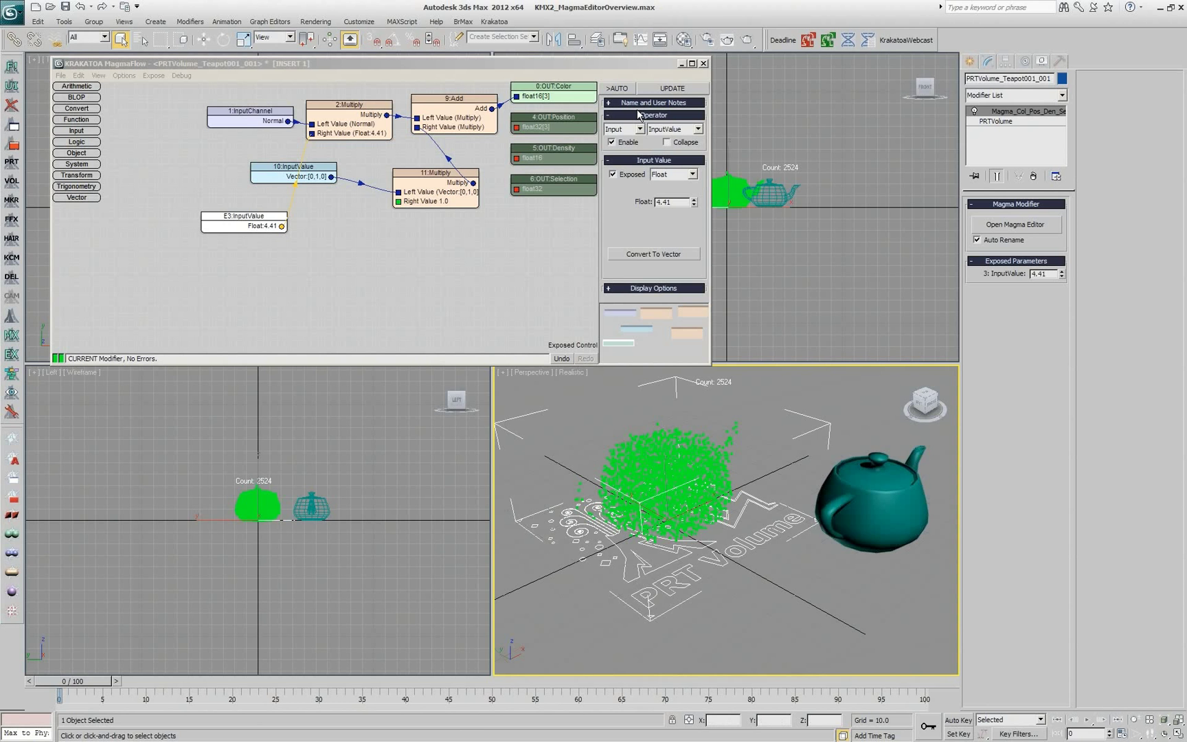
left_click(661, 91)
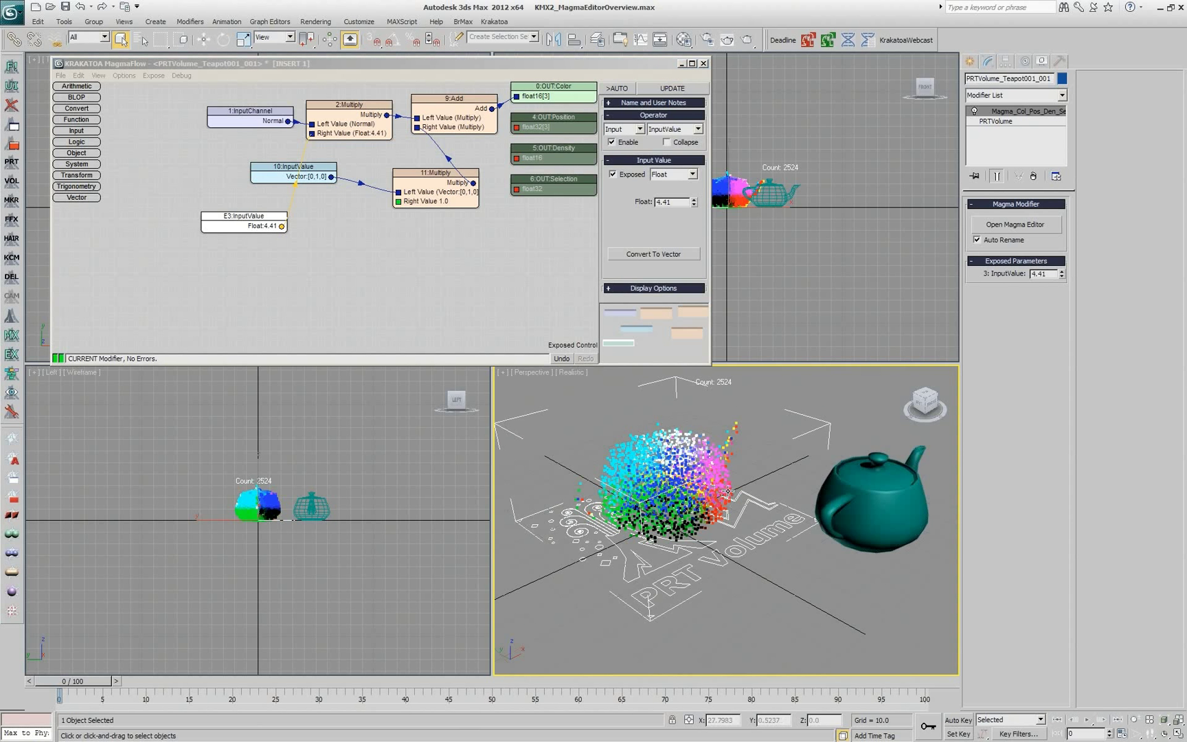
Lower the exposed InputValue with automatic updating off, turn automatic updating back on, and bring the value down to 1.17.
left_click_drag(1063, 274, 1058, 393)
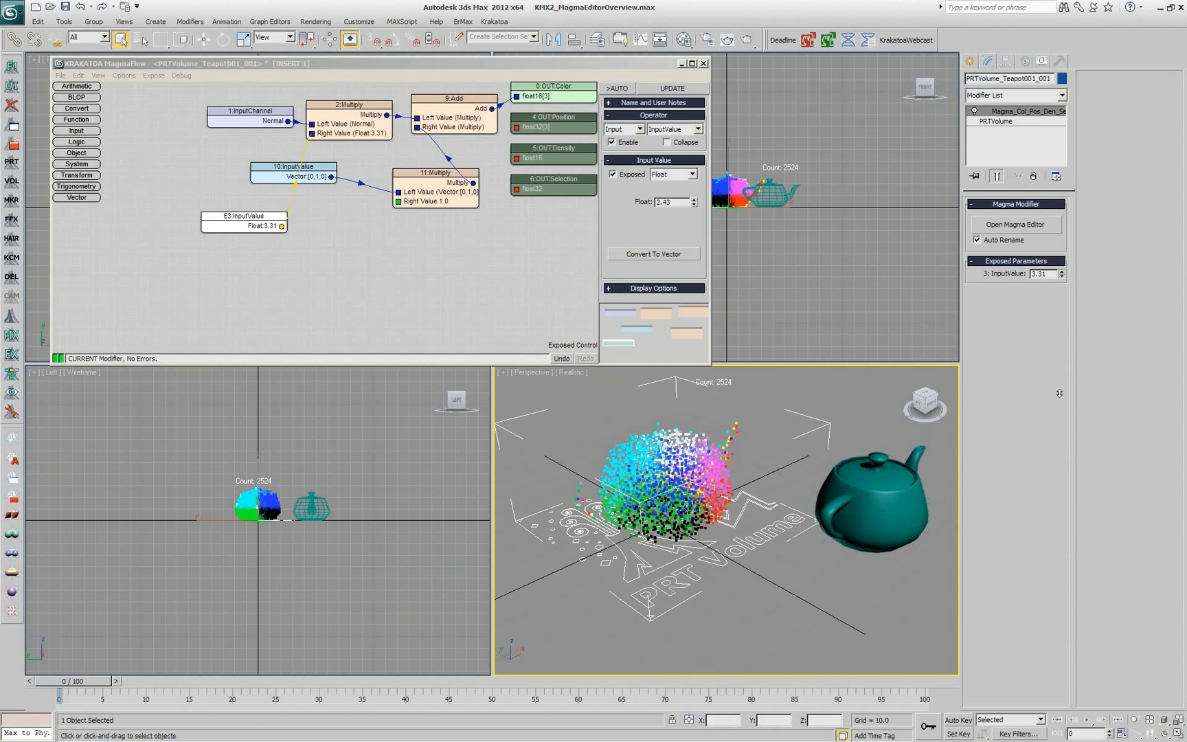
left_click(620, 89)
left_click_drag(1062, 274, 1073, 336)
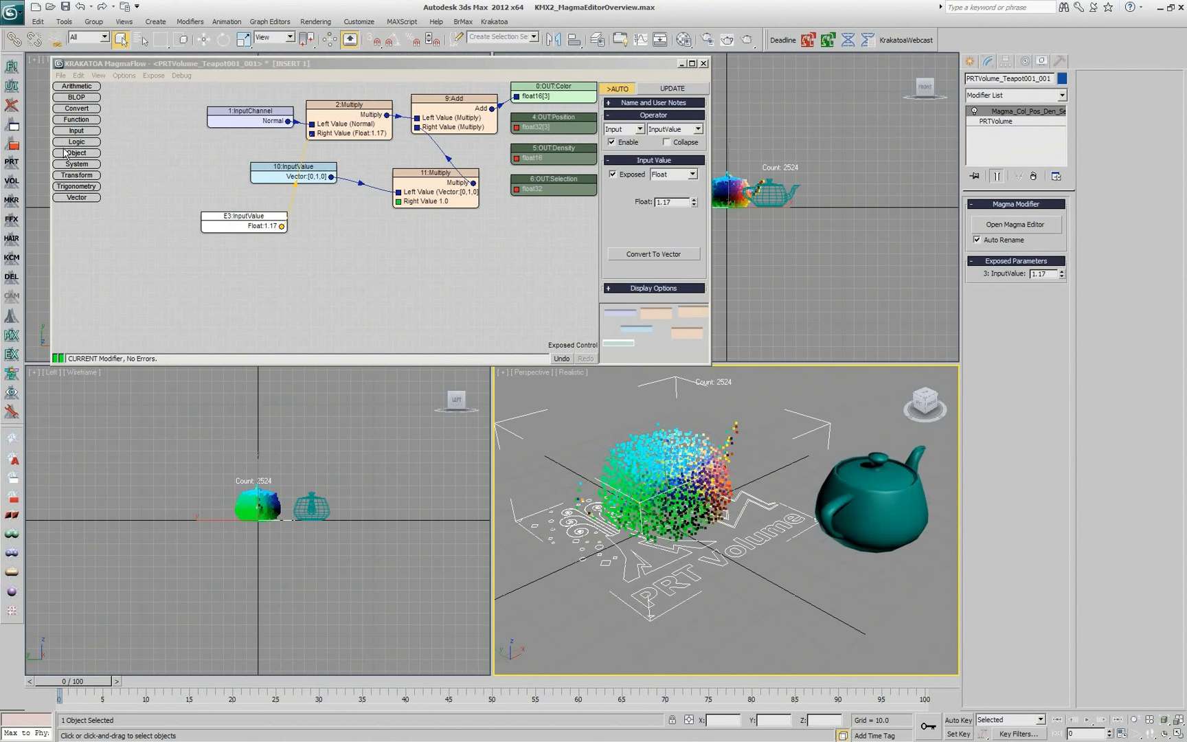
Hide the node depot with Depot Off and bring it back with the Depot On Left display option.
left_click(79, 145)
left_click(119, 151)
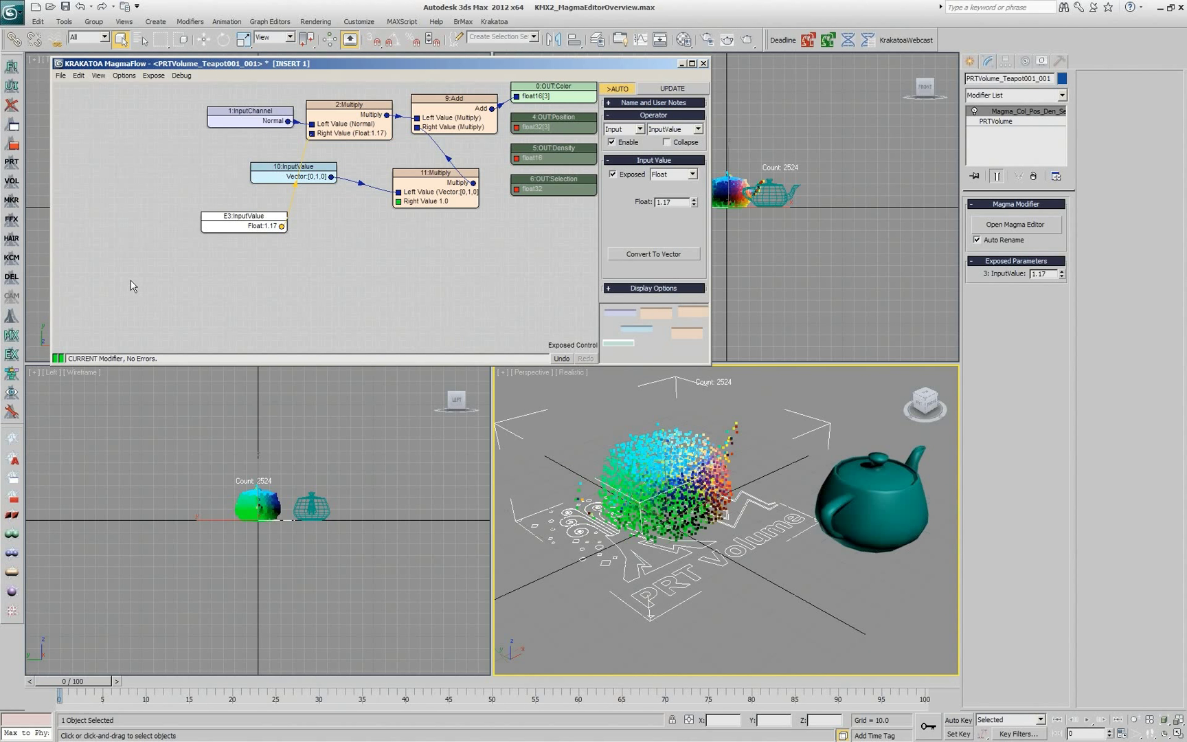
left_click(96, 80)
left_click(98, 77)
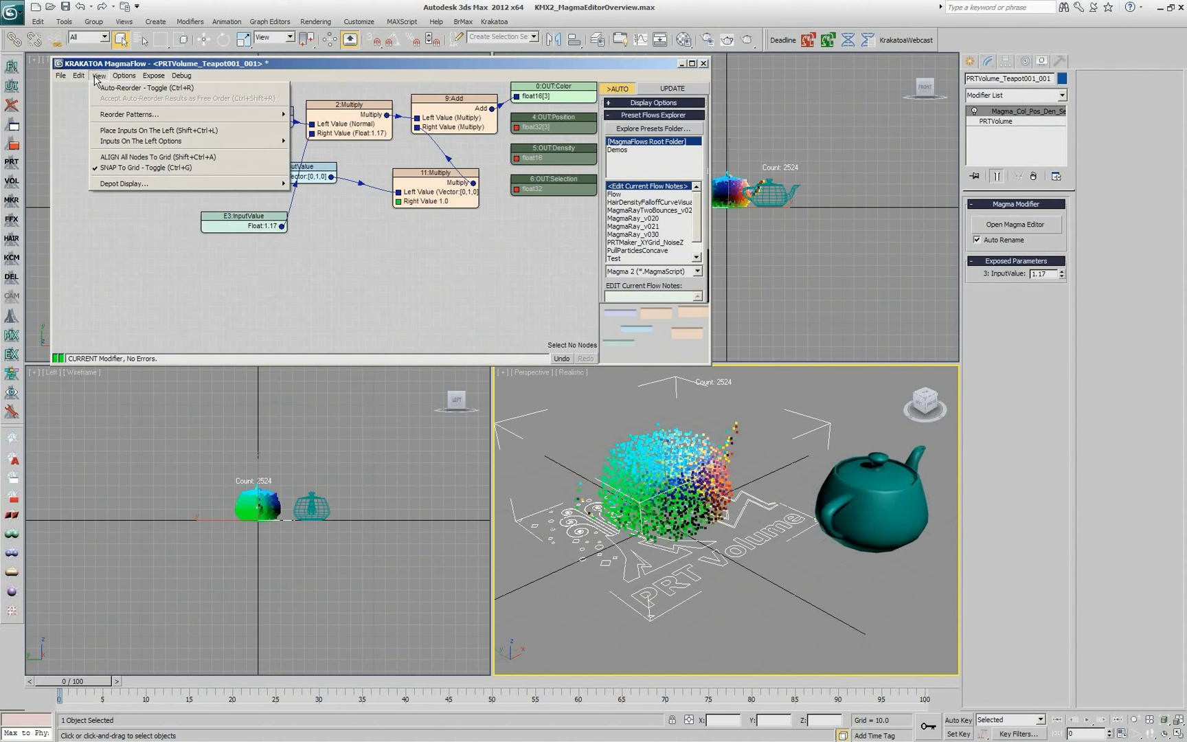
mouse_move(129, 184)
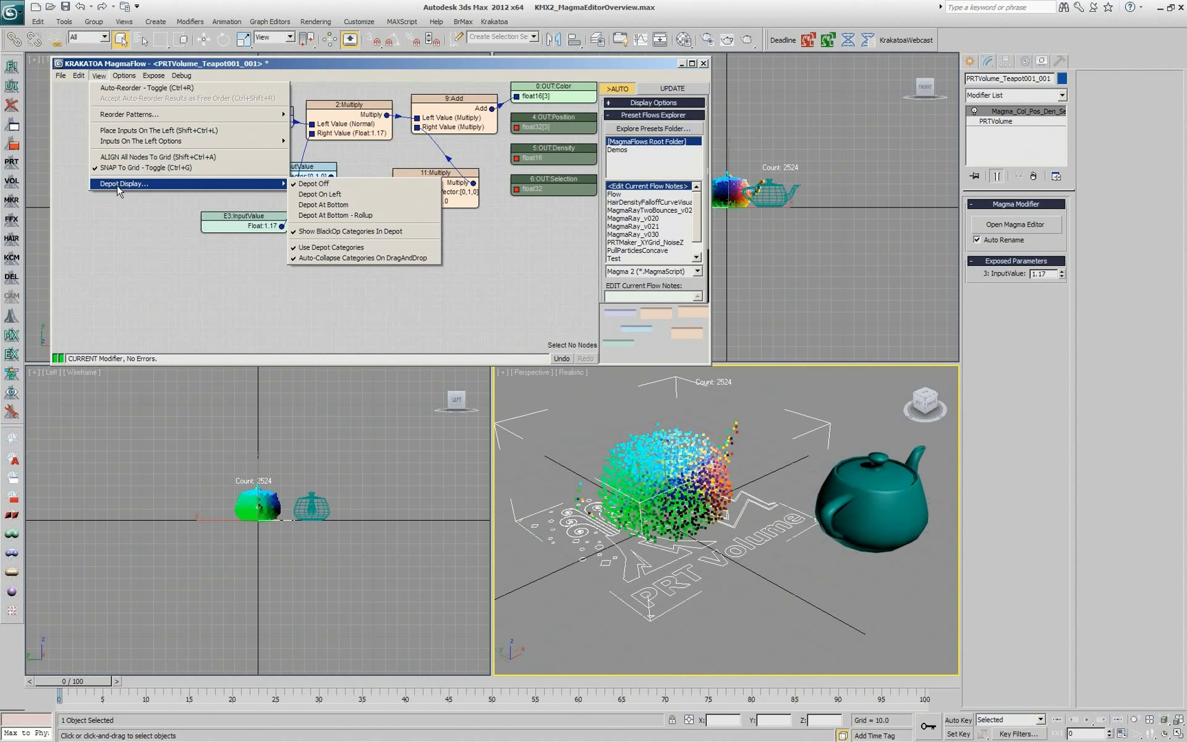
left_click(341, 196)
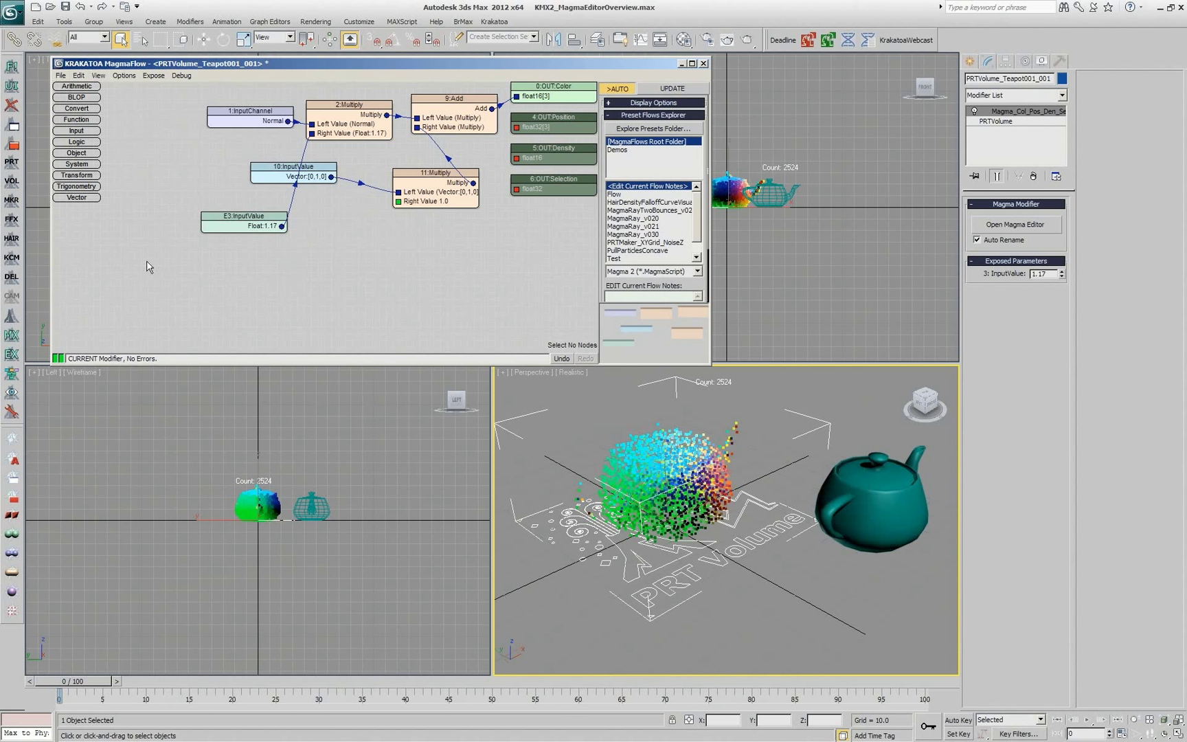
Switch the node depot to Depot At Bottom and try the Depot At Bottom - Rollup option.
right_click(80, 100)
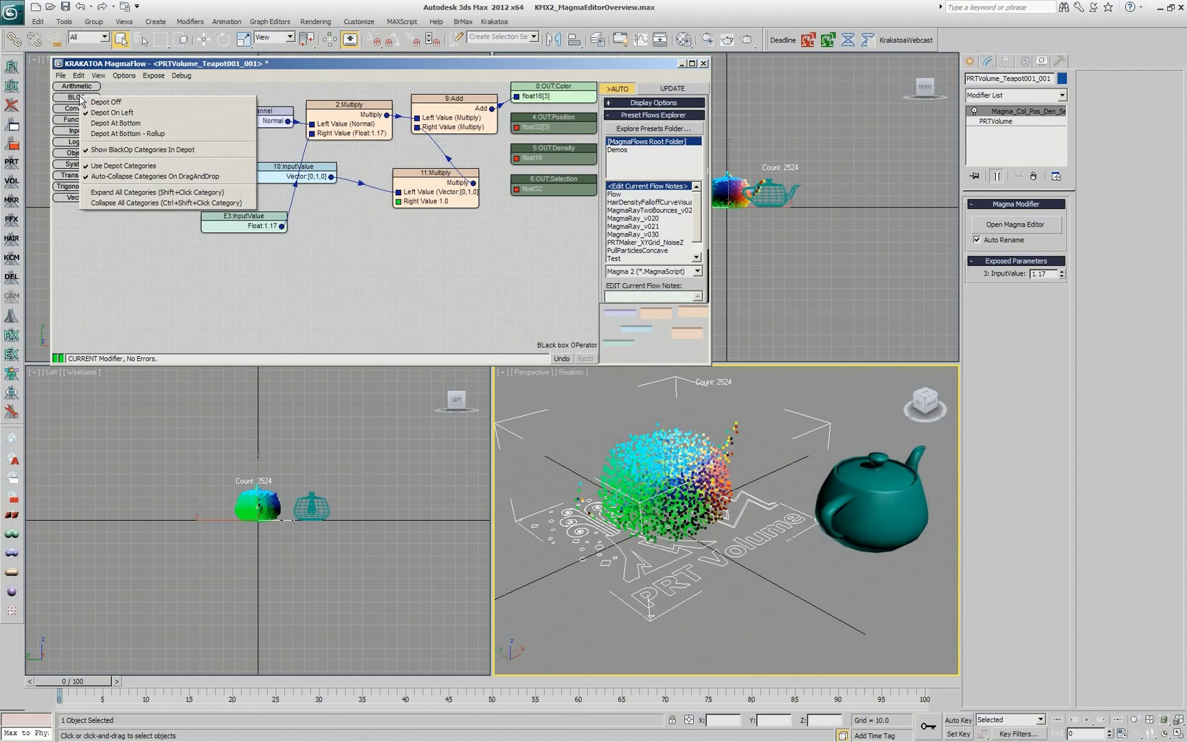
left_click(115, 124)
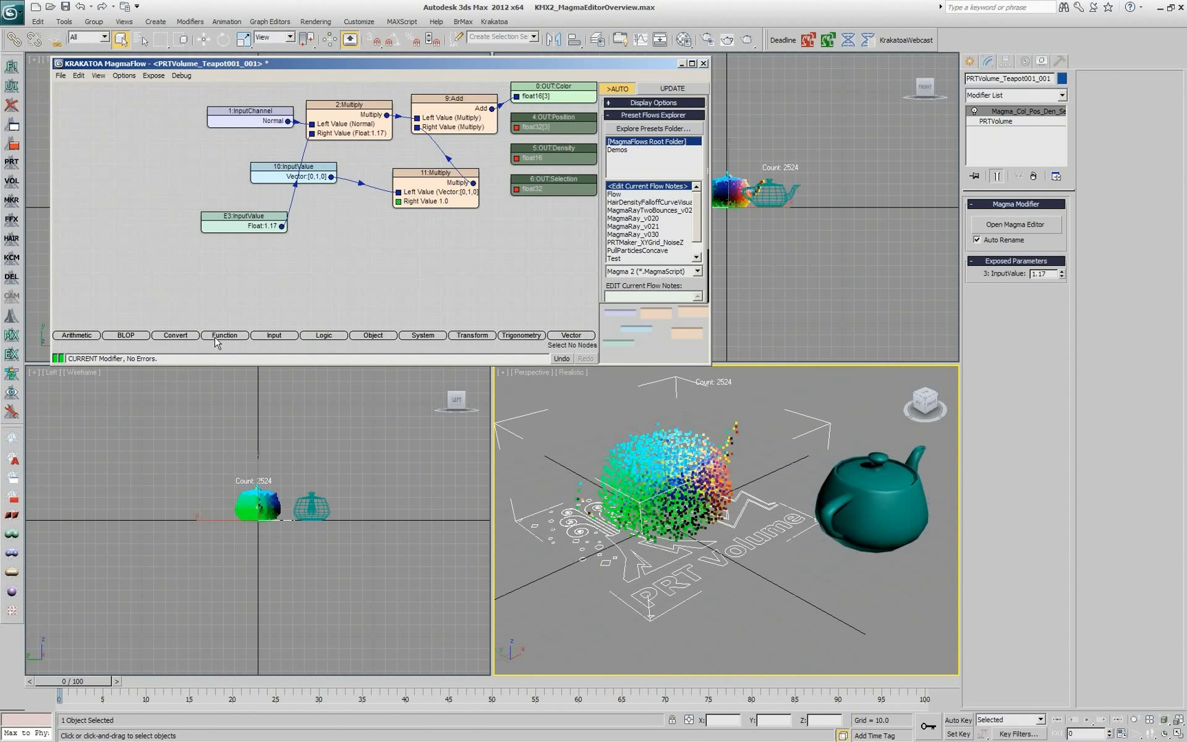
right_click(217, 340)
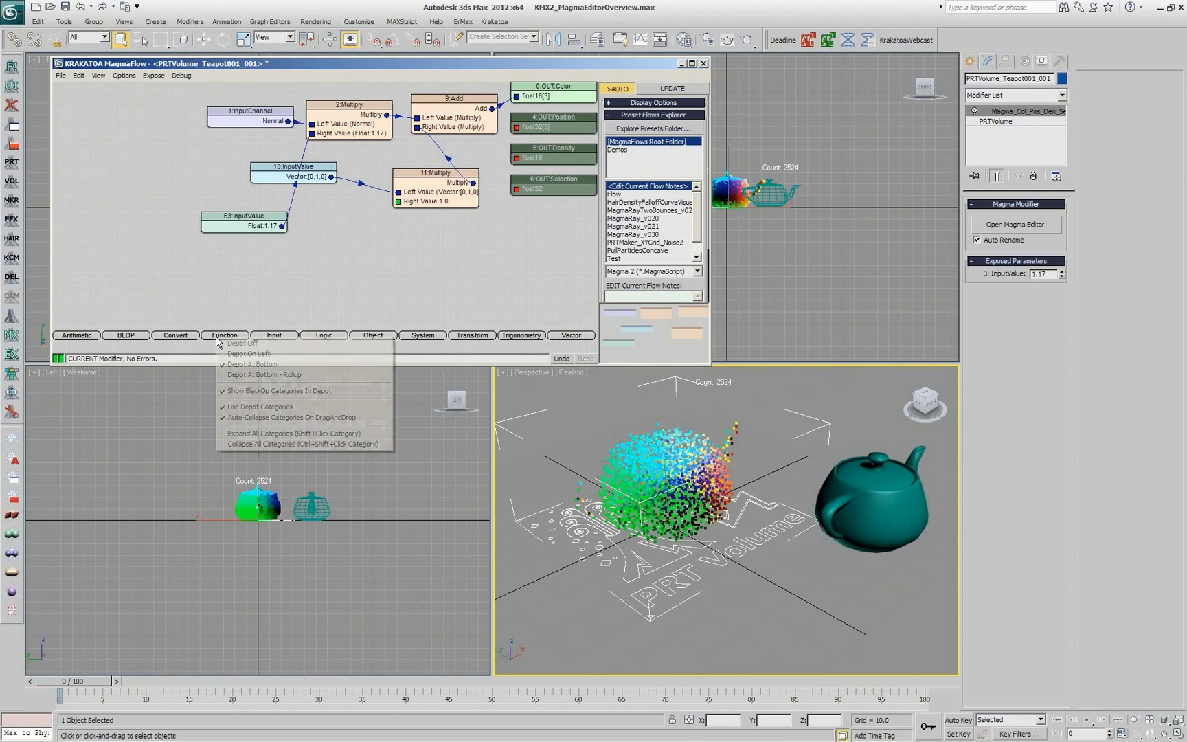
left_click(306, 377)
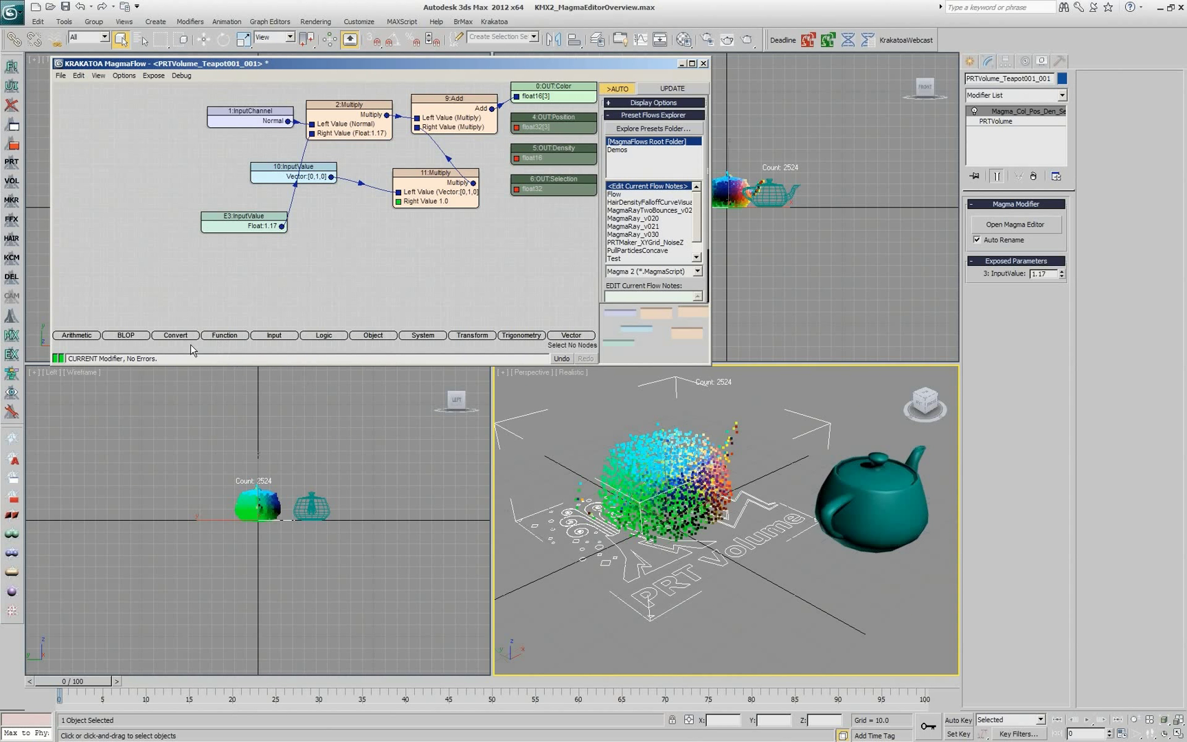
Expand individual depot categories such as Logic, Object and Vector, expand all of them, and make the MagmaFlow editor window taller.
left_click(137, 337)
mouse_move(284, 338)
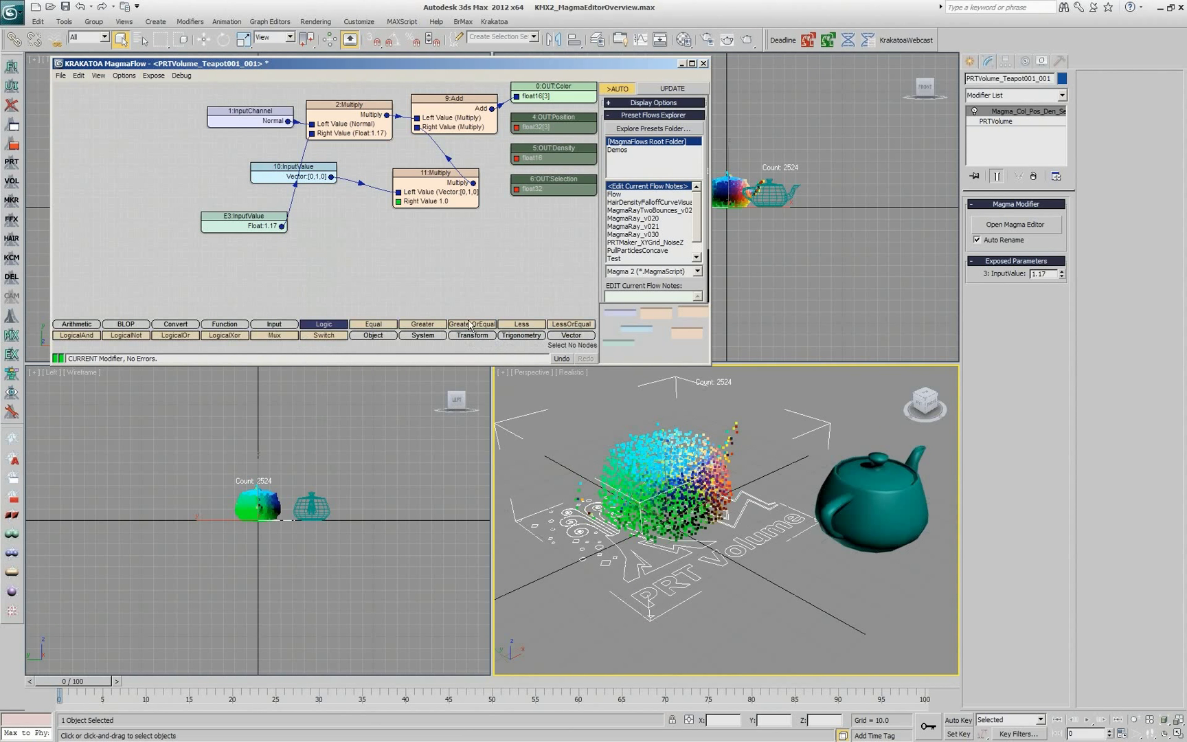
mouse_move(385, 338)
mouse_move(453, 326)
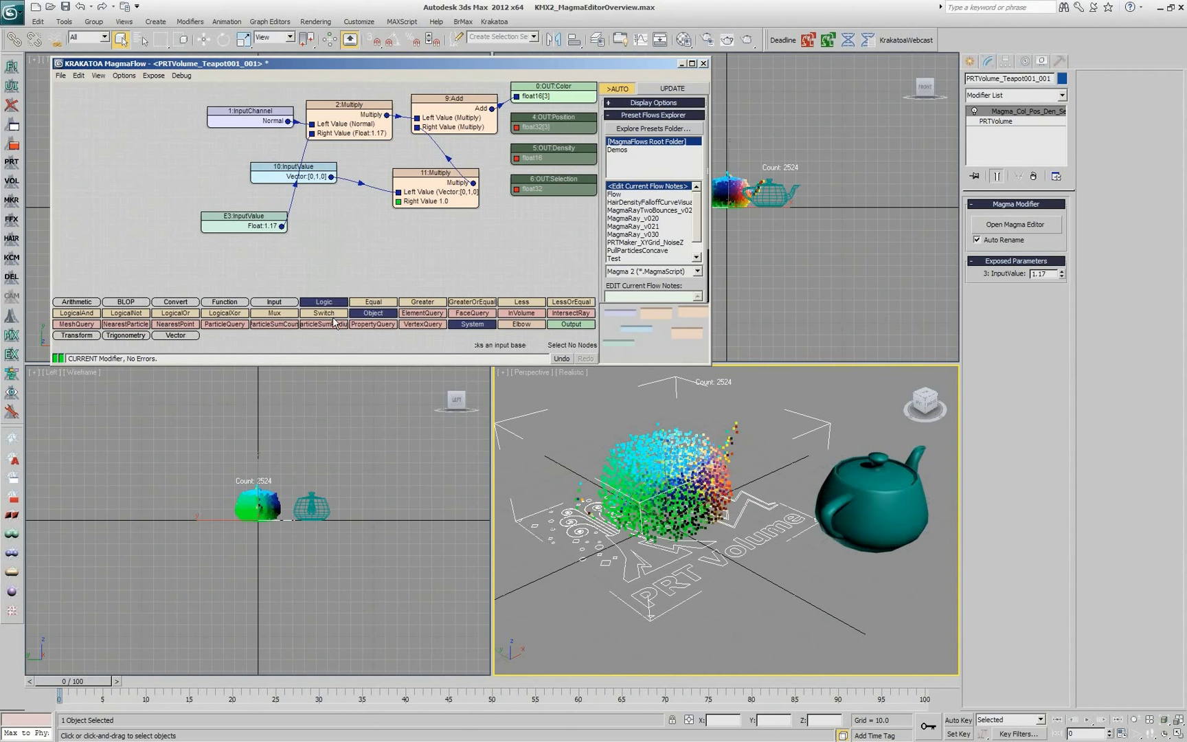
mouse_move(175, 339)
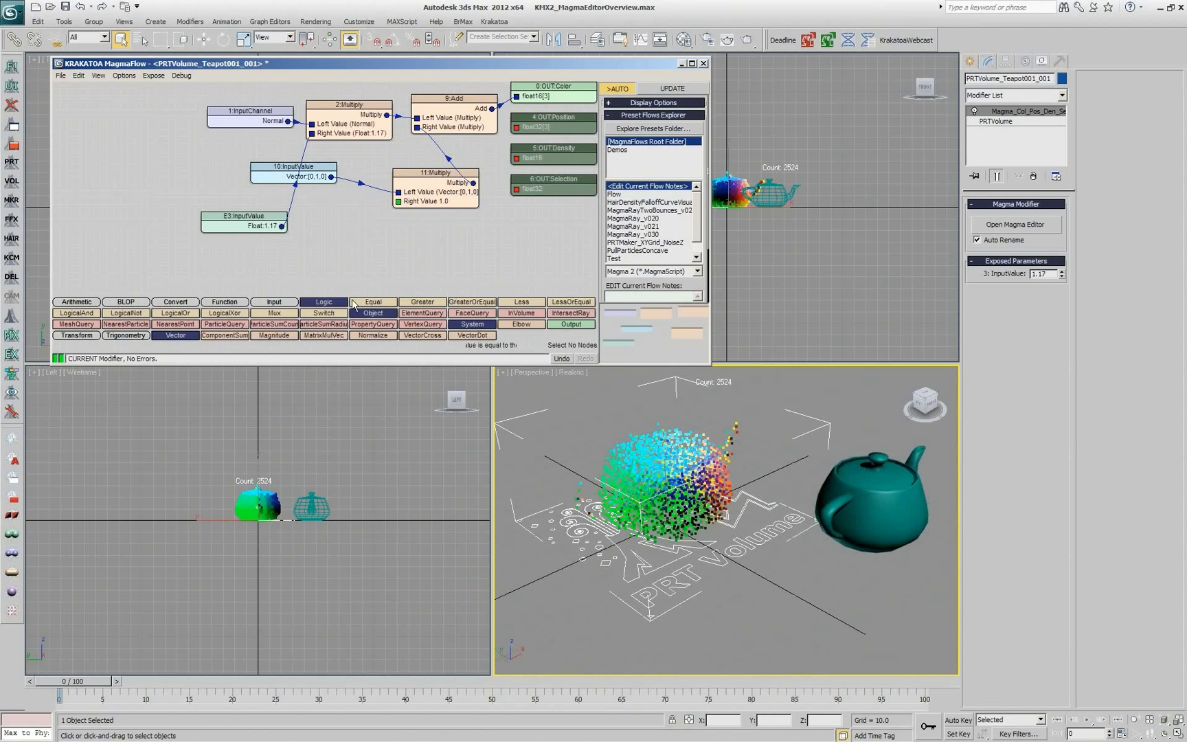
left_click(274, 304)
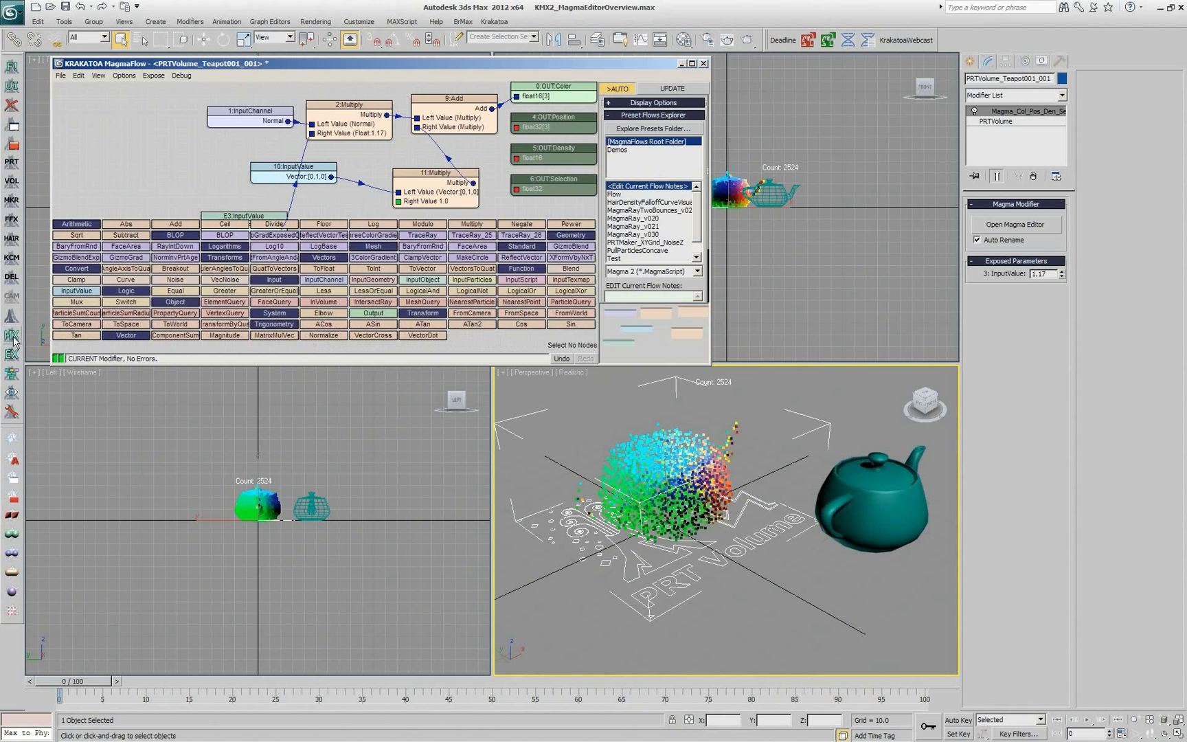
left_click(562, 359)
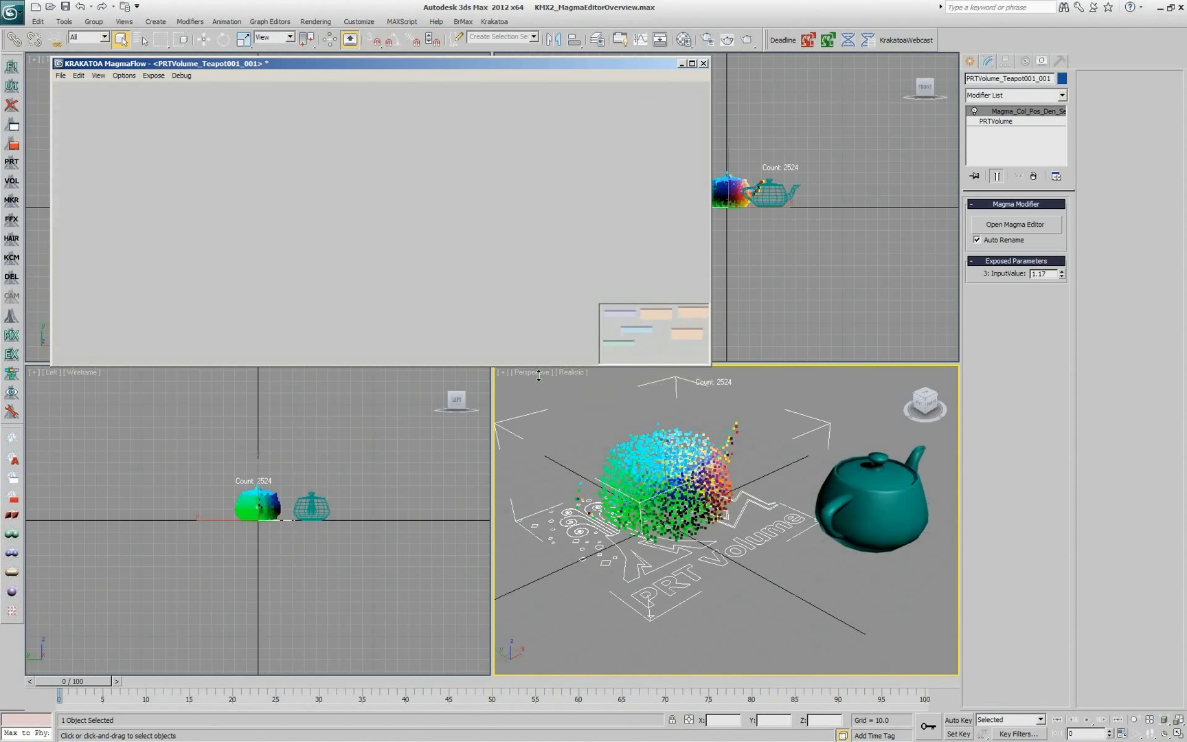
left_click_drag(538, 376, 538, 473)
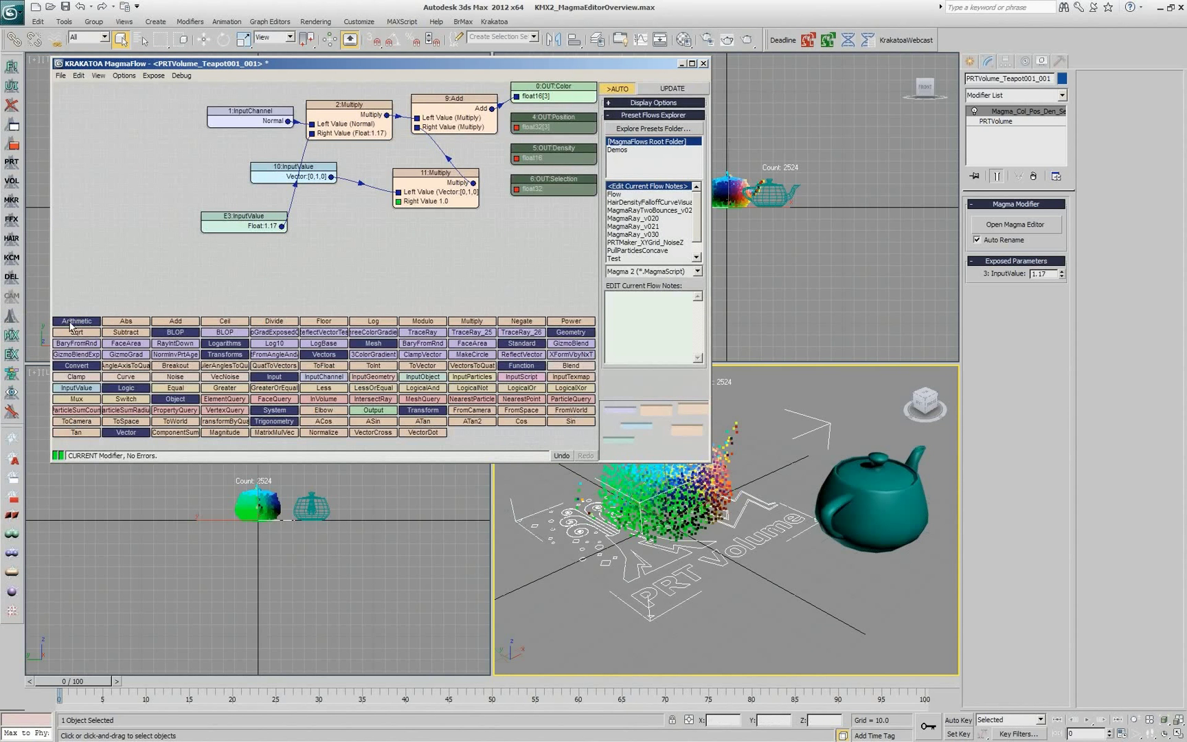
Turn off Use Depot Categories and Show BlackOp Categories In Depot so the depot lists only operators.
right_click(96, 321)
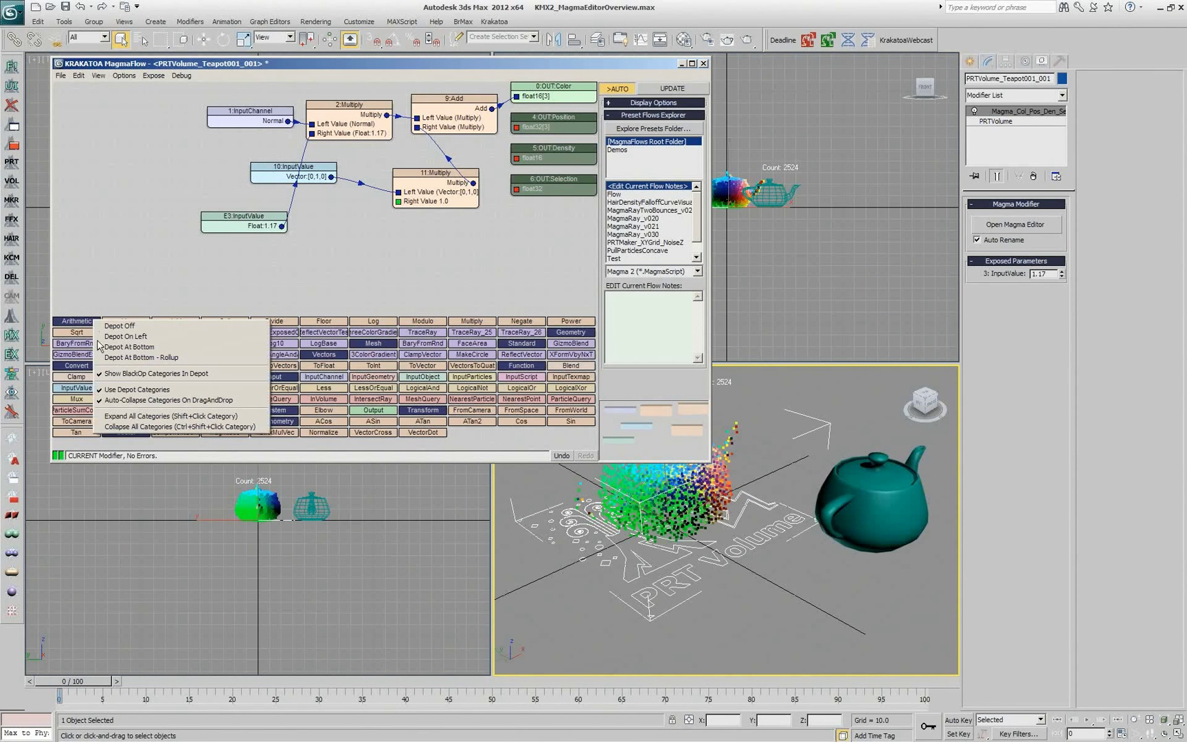
left_click(143, 390)
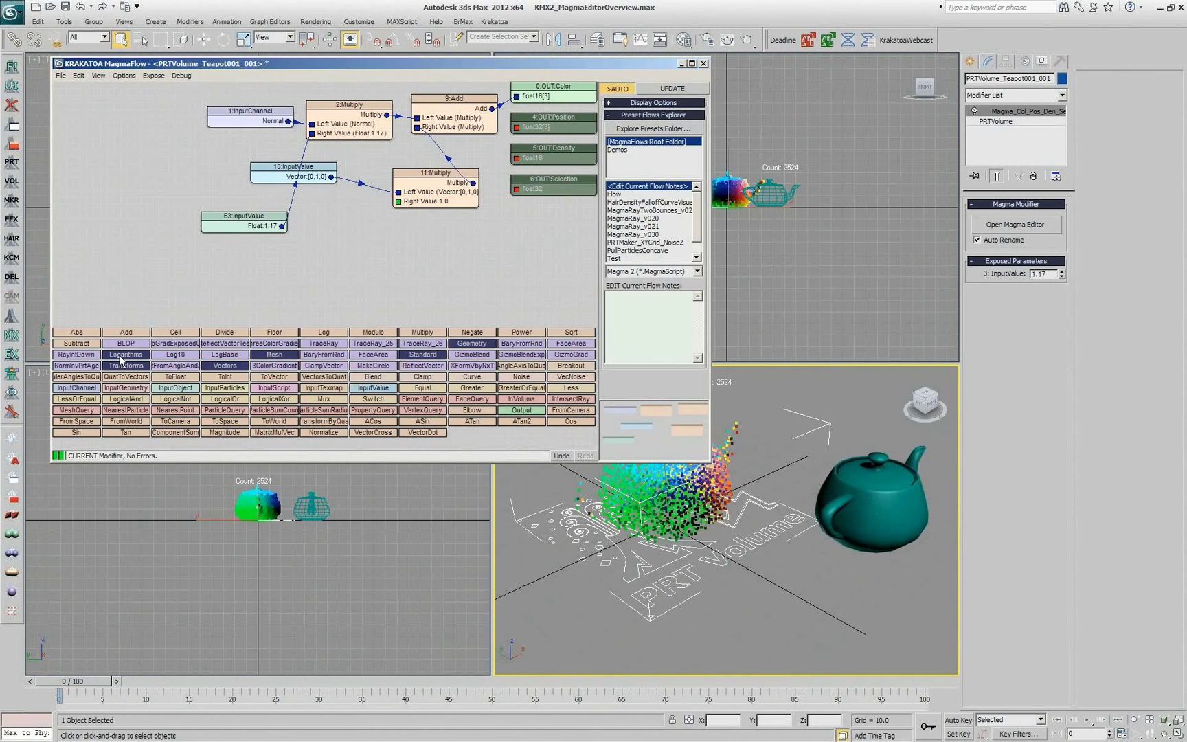
right_click(465, 343)
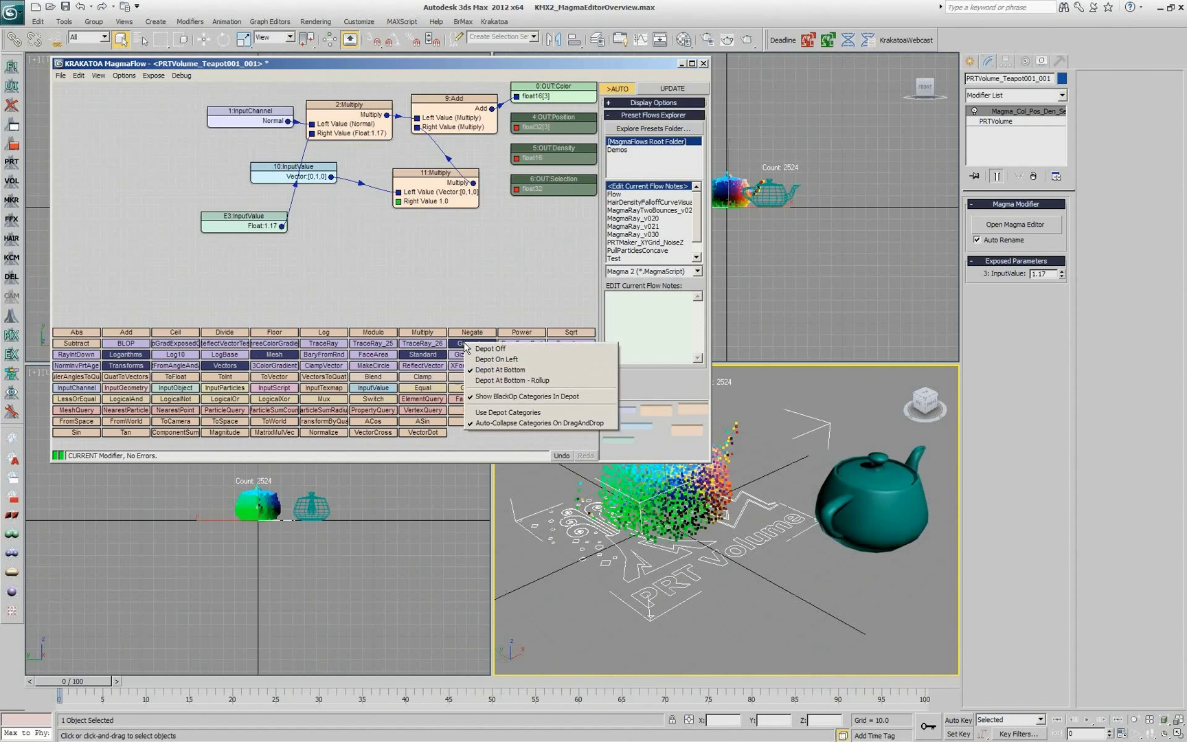
left_click(516, 397)
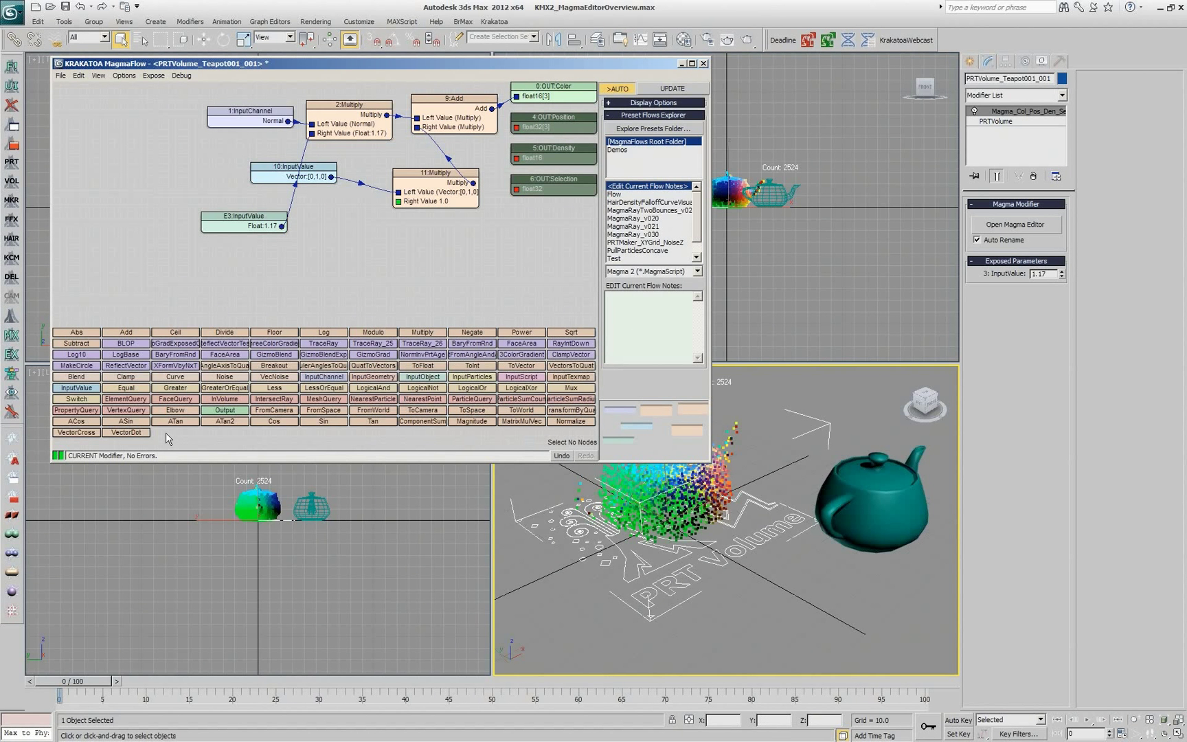
Set the depot display to Depot On Left and turn on auto-reordering of the flow's nodes.
right_click(230, 335)
left_click(272, 347)
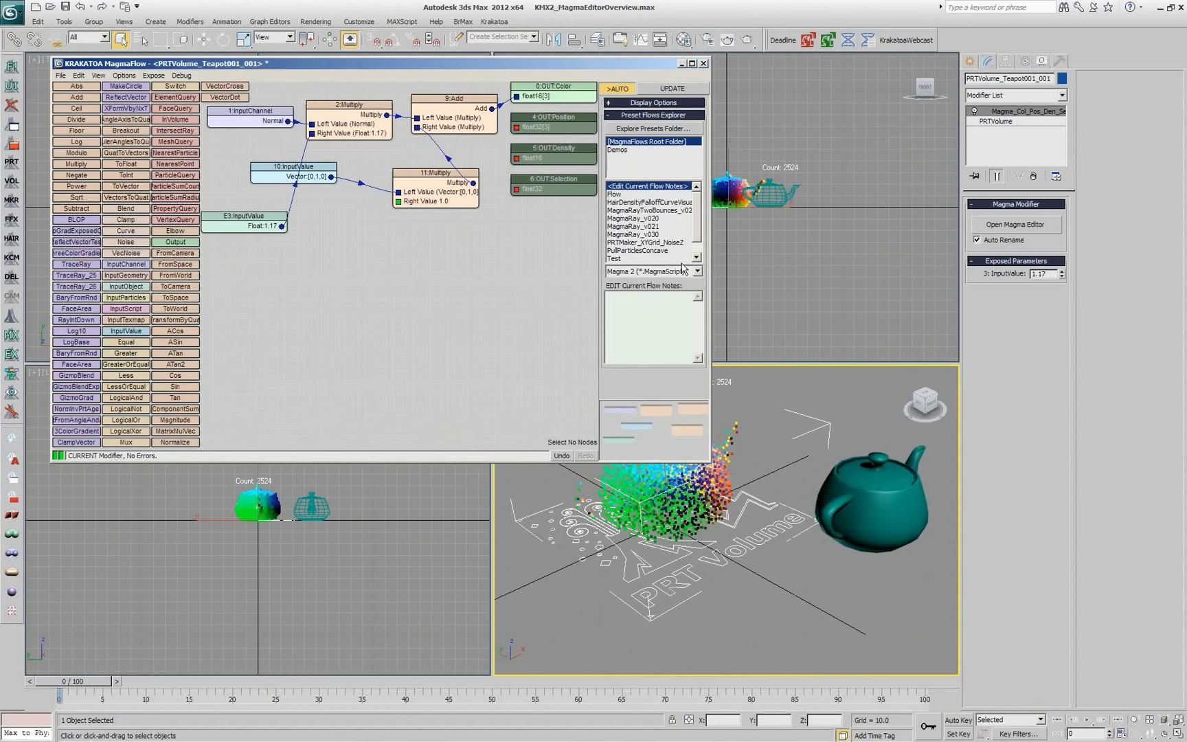
key("r")
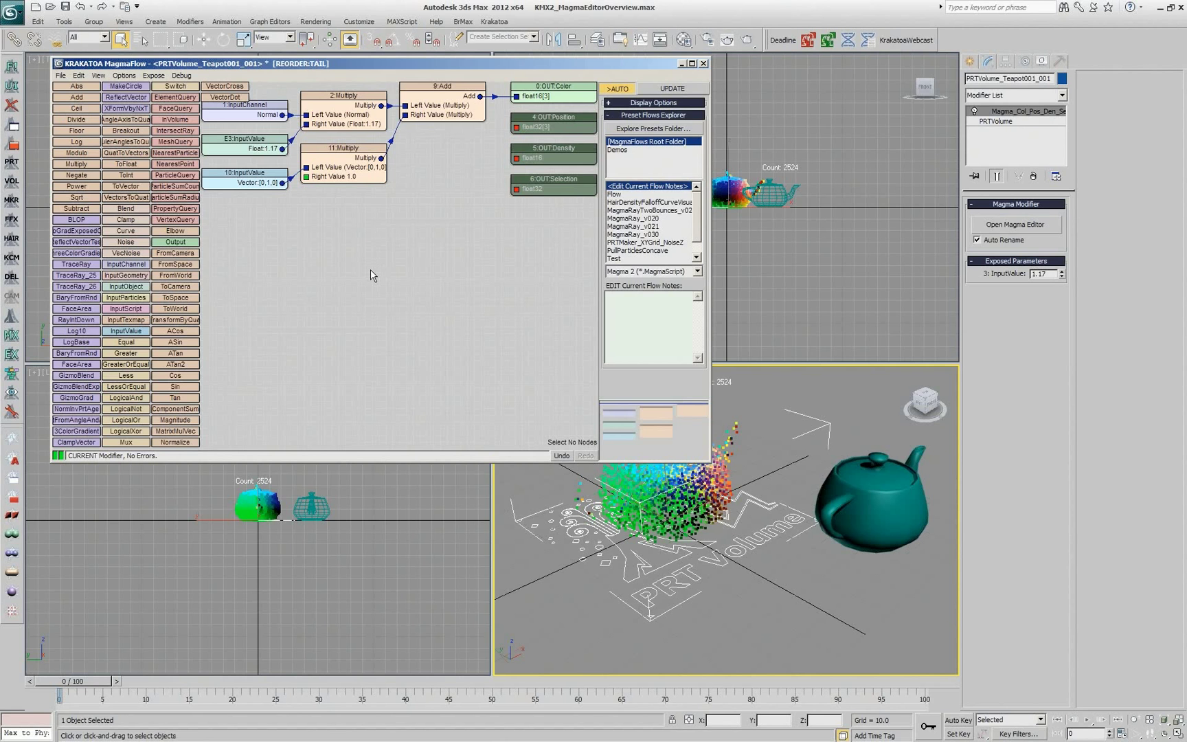
middle_click_drag(324, 320, 379, 284)
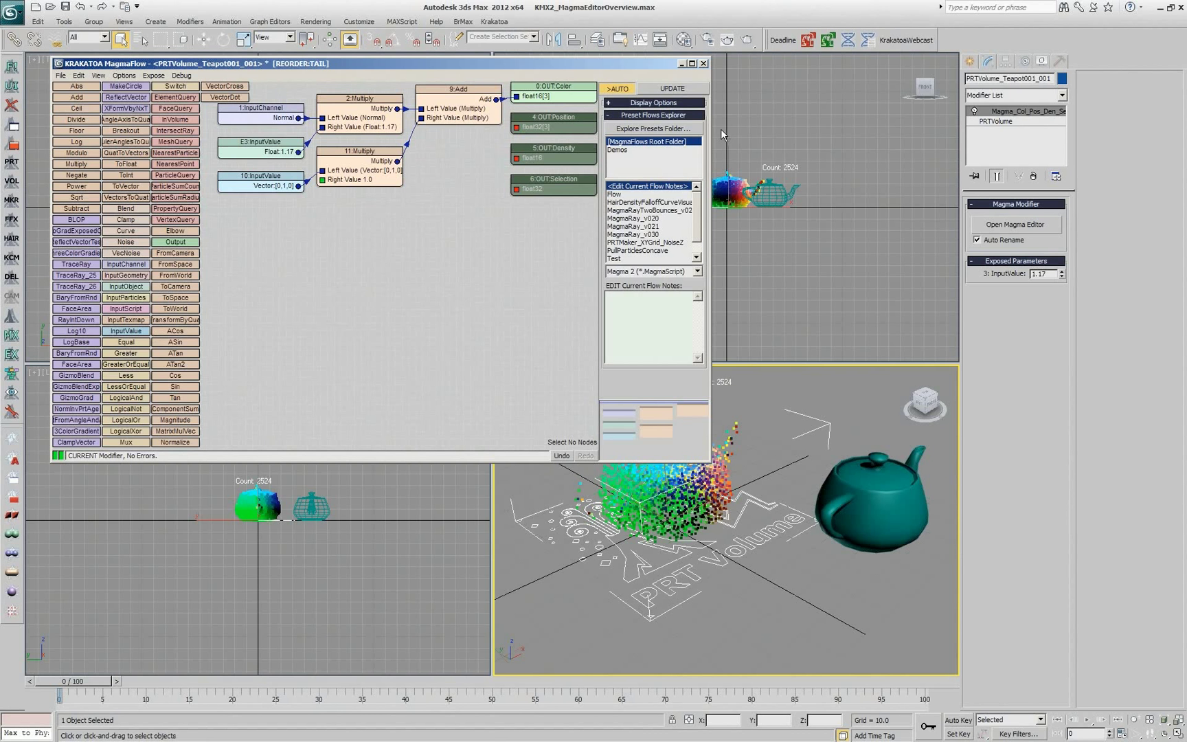
Expand the Display Options and insert a Multiply node between the 11:Multiply and 9:Add nodes.
left_click(679, 104)
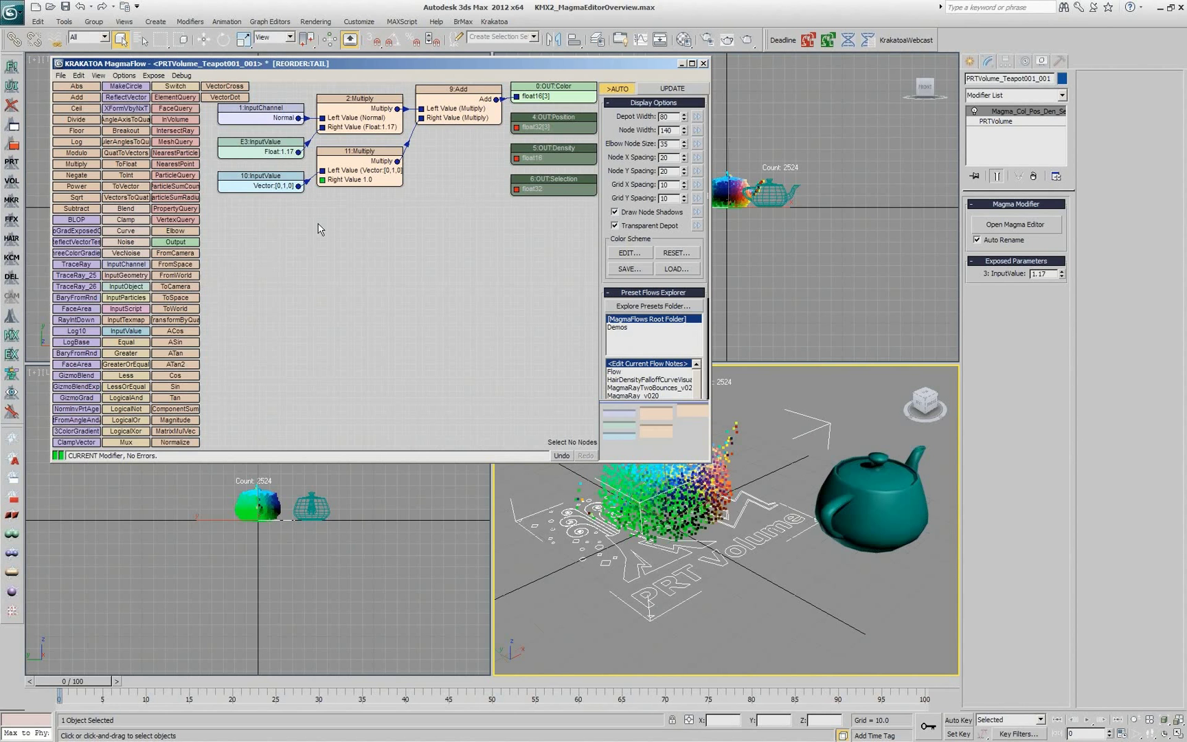
left_click(360, 177)
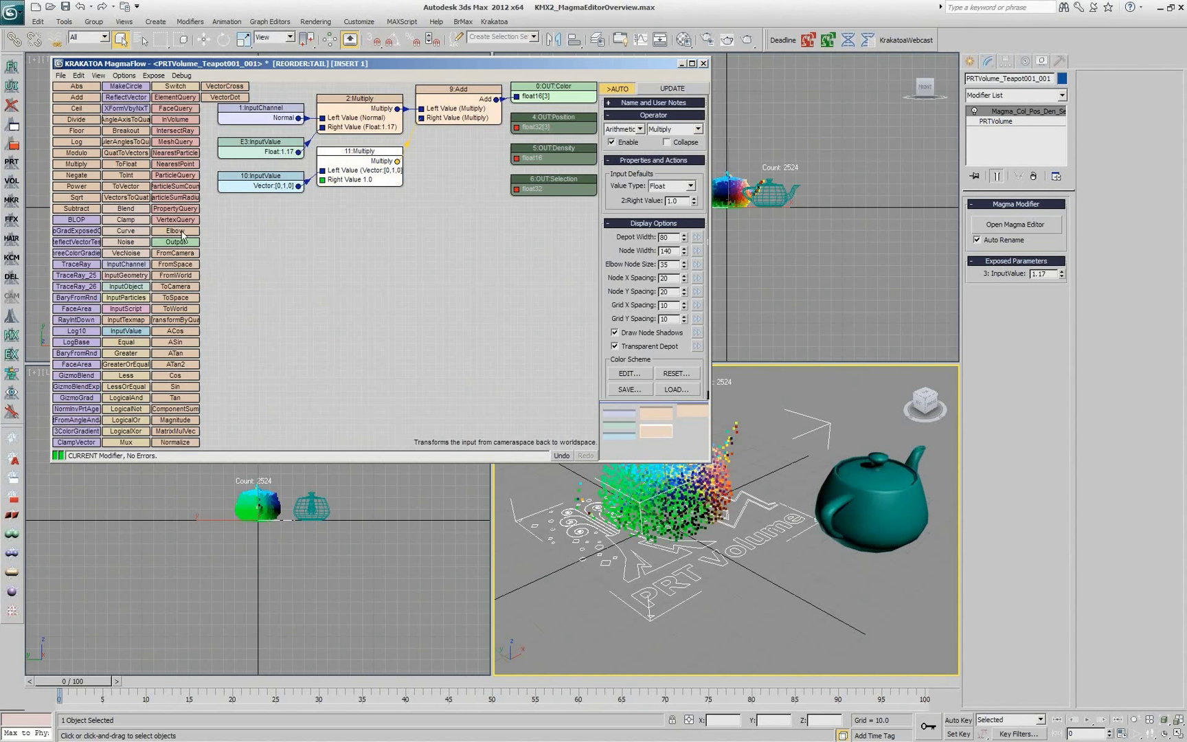
left_click_drag(82, 165, 453, 161)
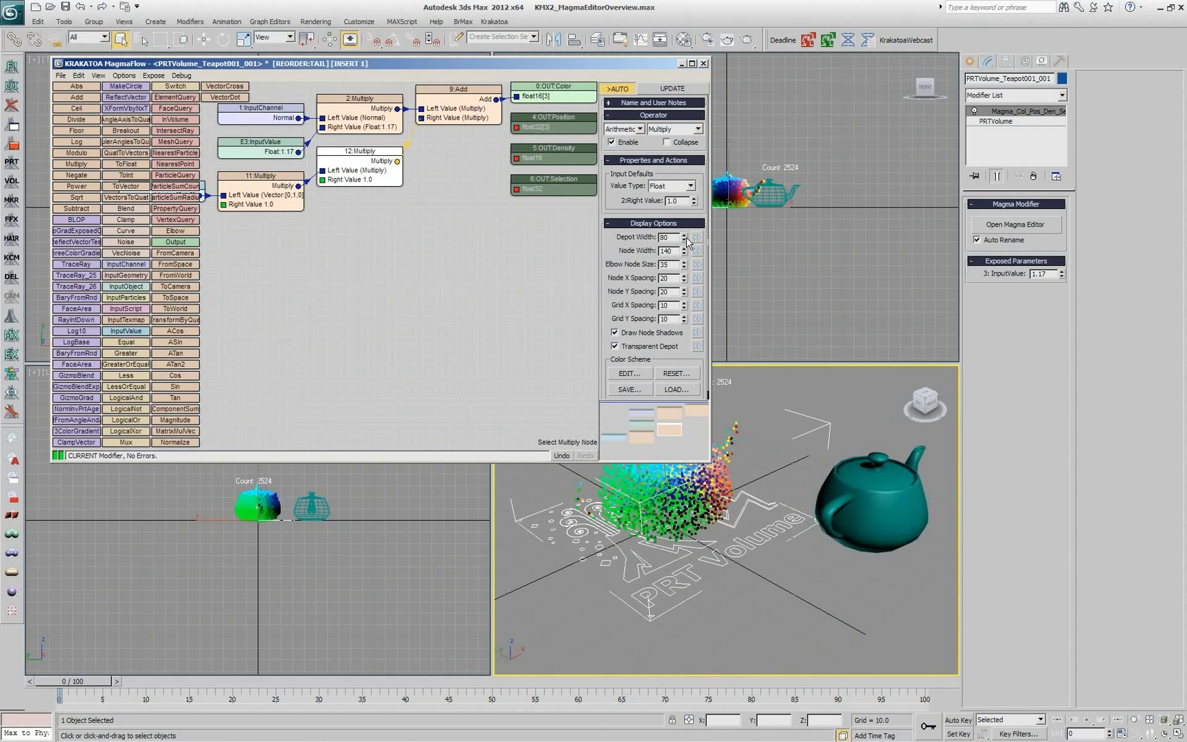
Try a Depot Width of 100 in the Display Options and return it to 80.
left_click(685, 236)
left_click(685, 236)
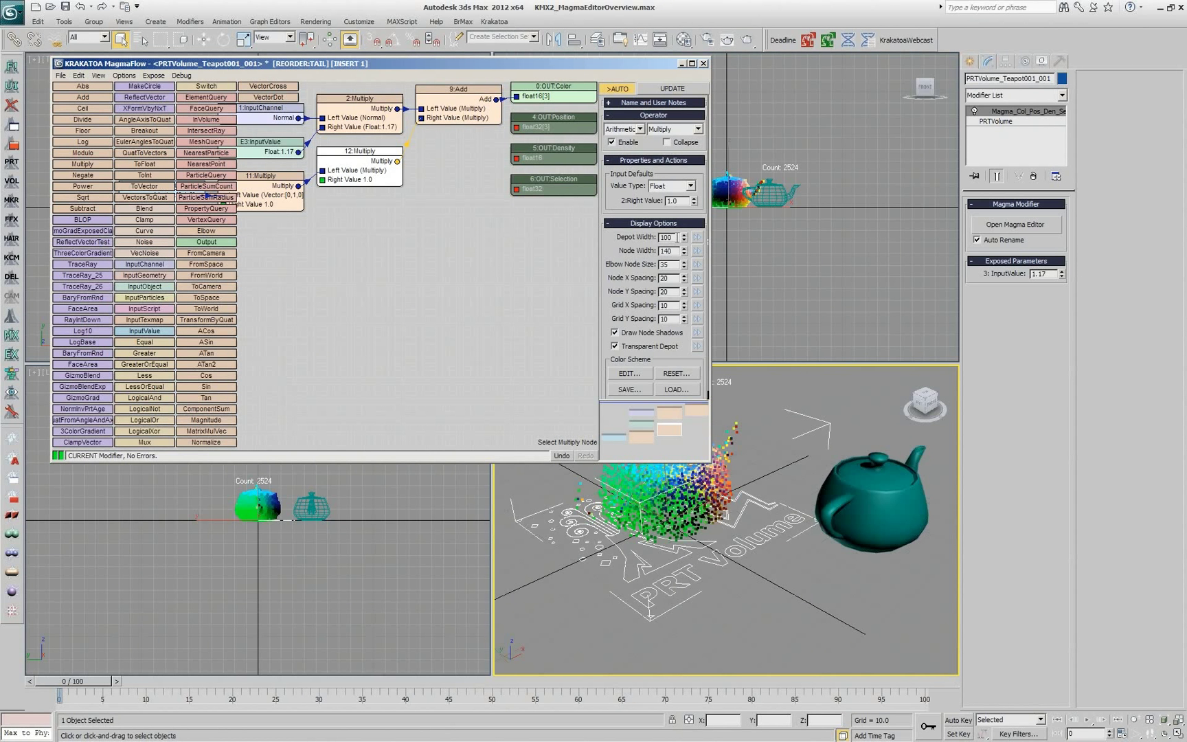
left_click(685, 240)
left_click(685, 240)
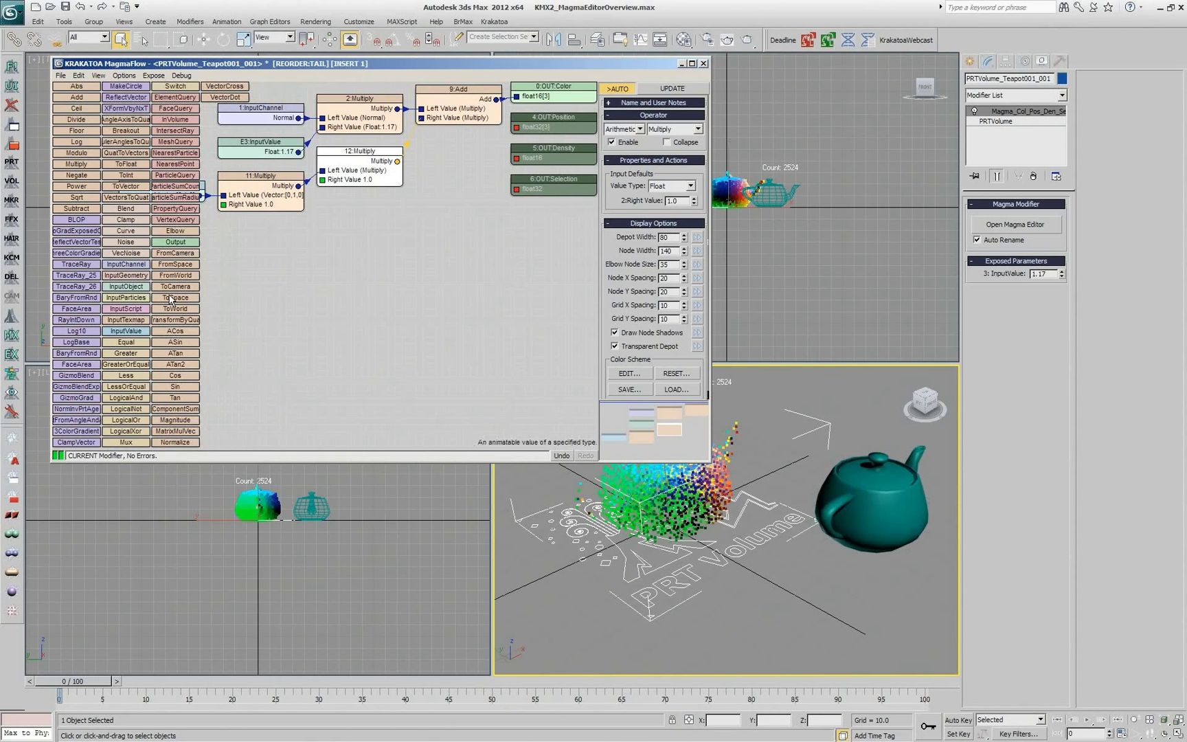
Switch the depot to Depot At Bottom - Rollup, expand the Input category, and expand all categories.
right_click(176, 397)
left_click(246, 435)
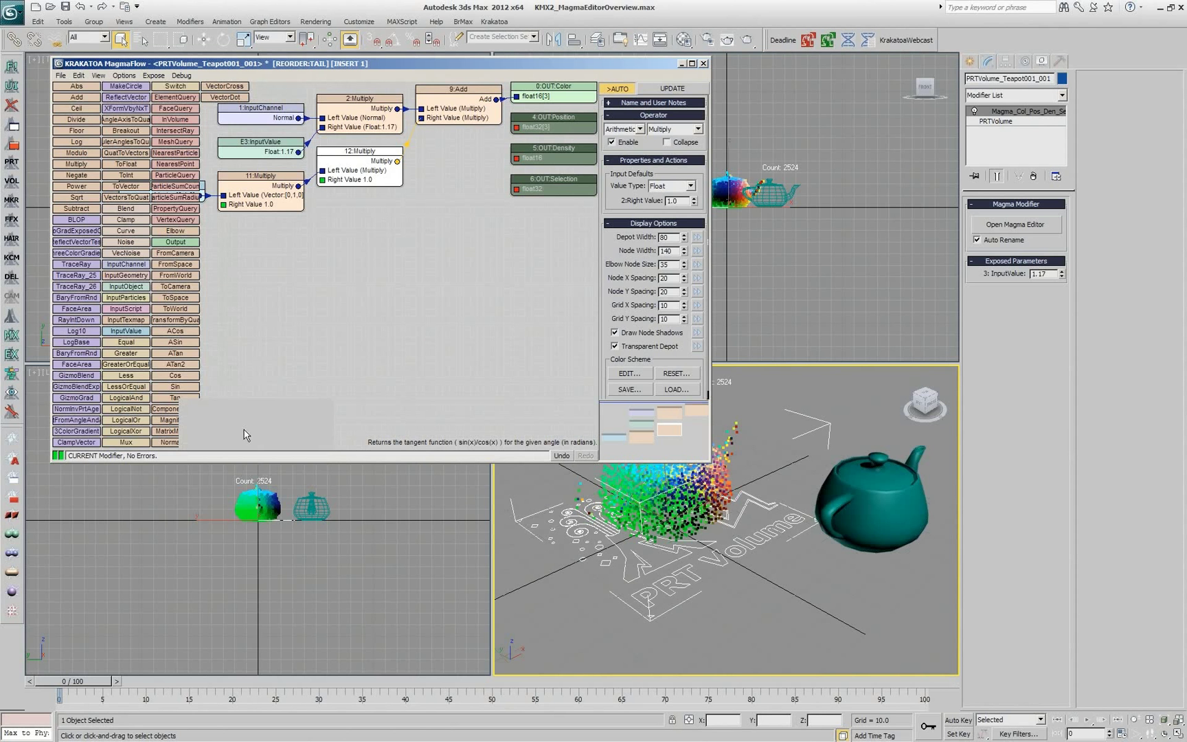
right_click(332, 390)
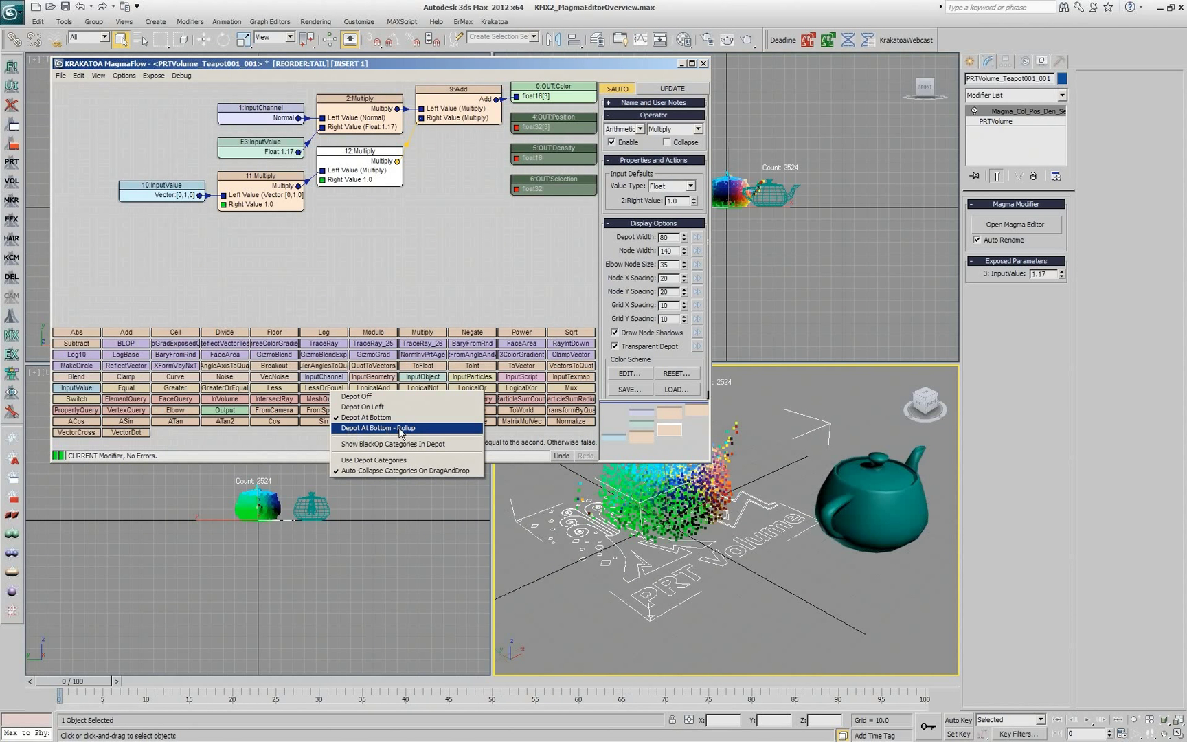
left_click(401, 429)
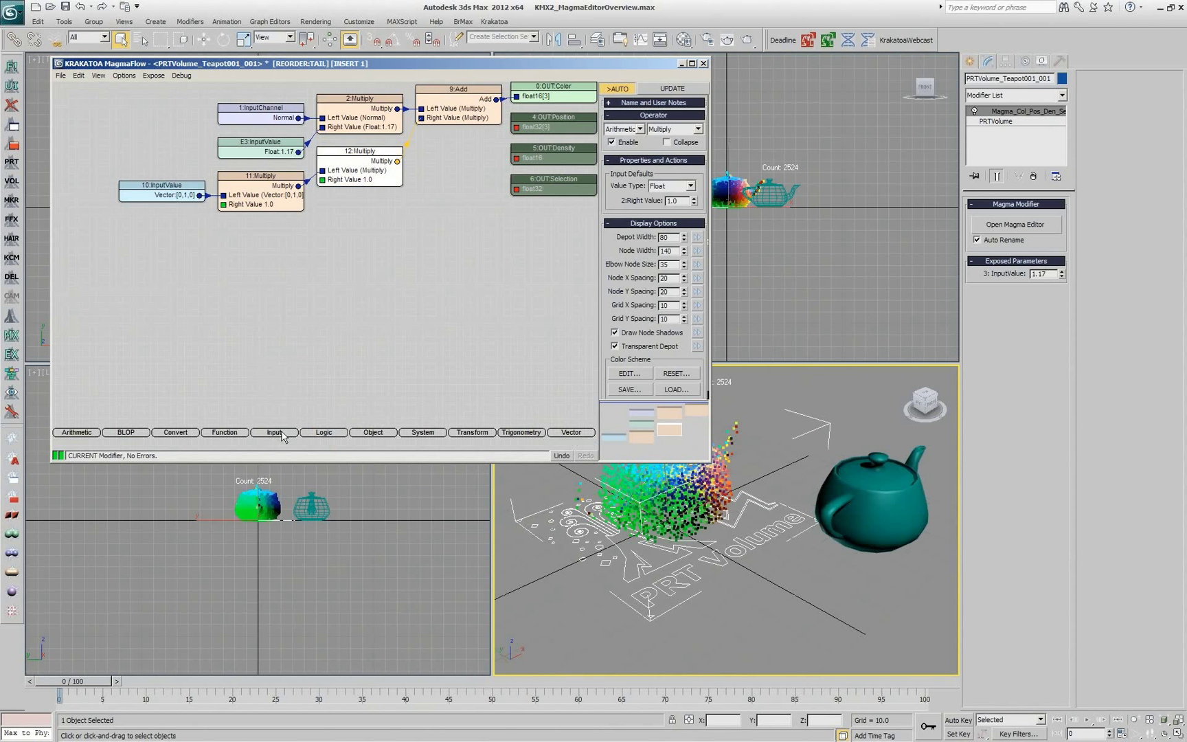
mouse_move(267, 441)
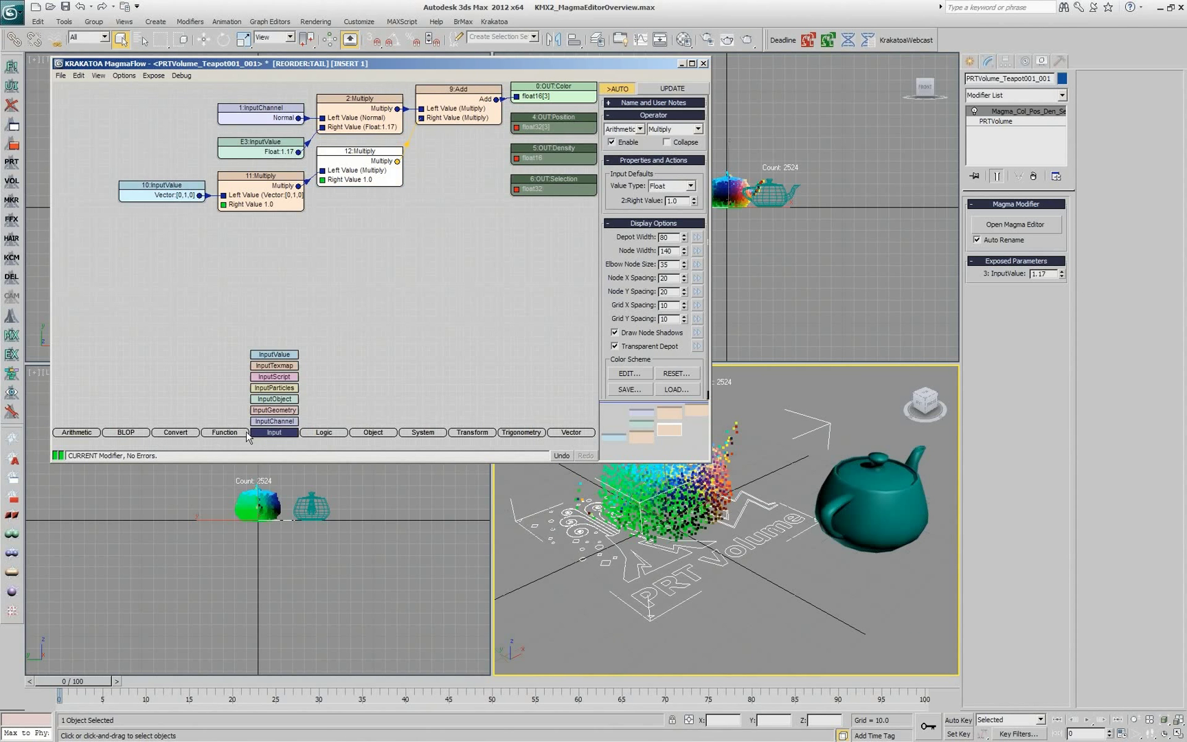
left_click(324, 434)
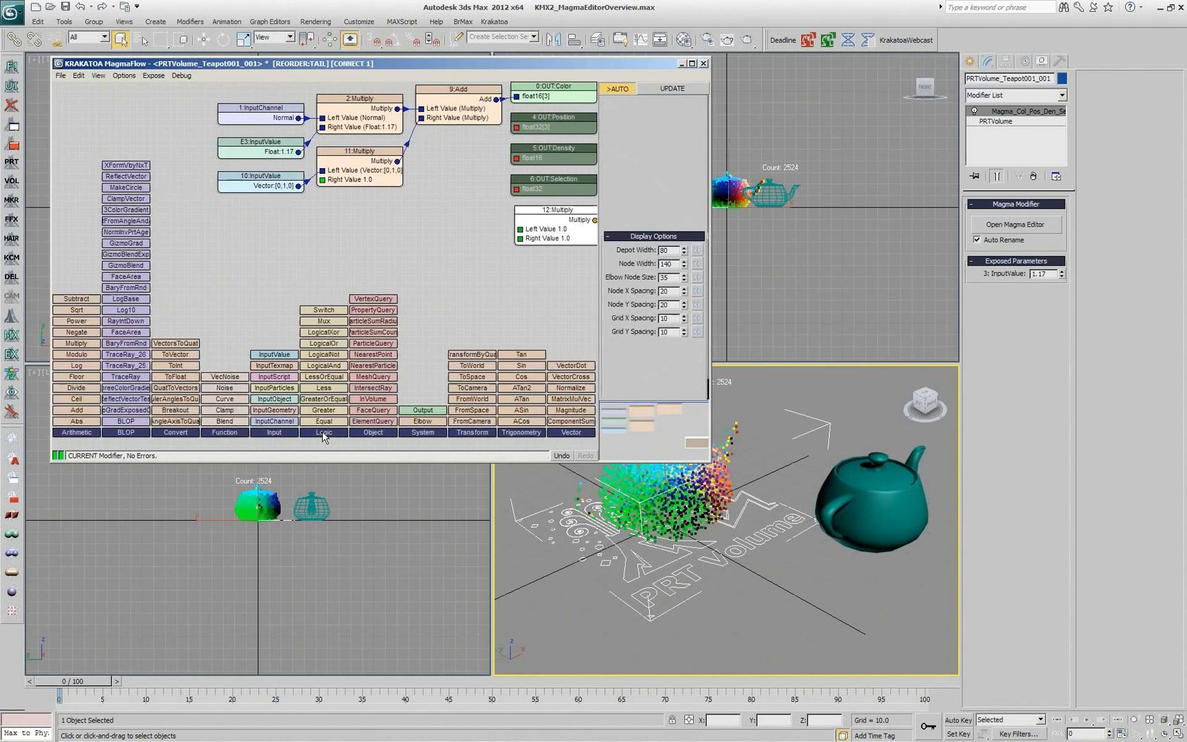
Add a VertexQuery node fed by the unconnected 12:Multiply node, and deselect all nodes.
left_click(382, 299)
left_click(398, 330)
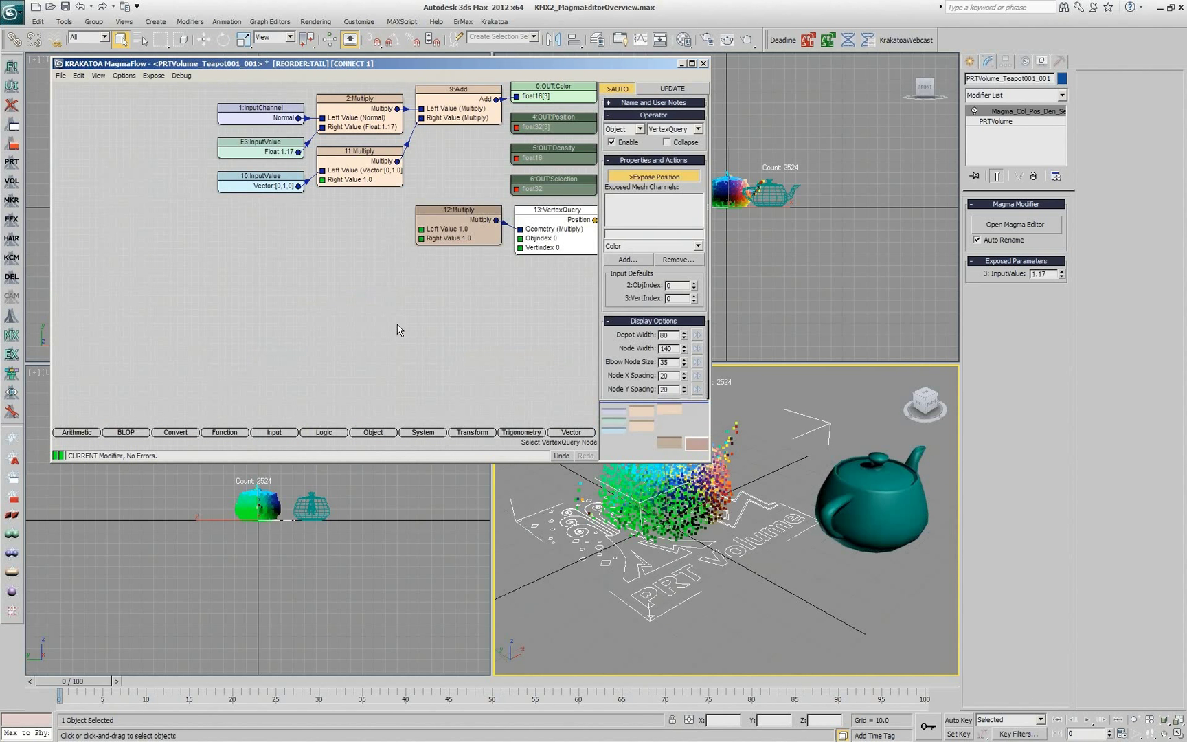
left_click(398, 329)
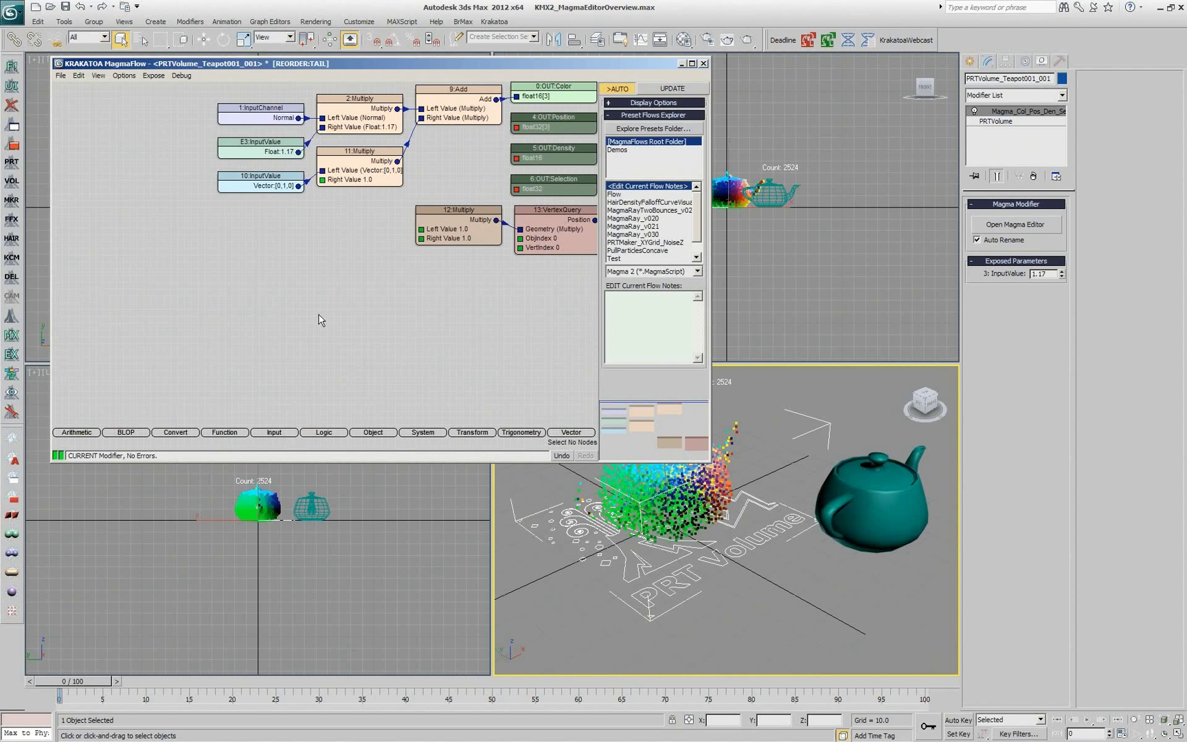
Turn off Auto-Collapse Categories On DragAndDrop for the depot and expand all categories.
right_click(323, 433)
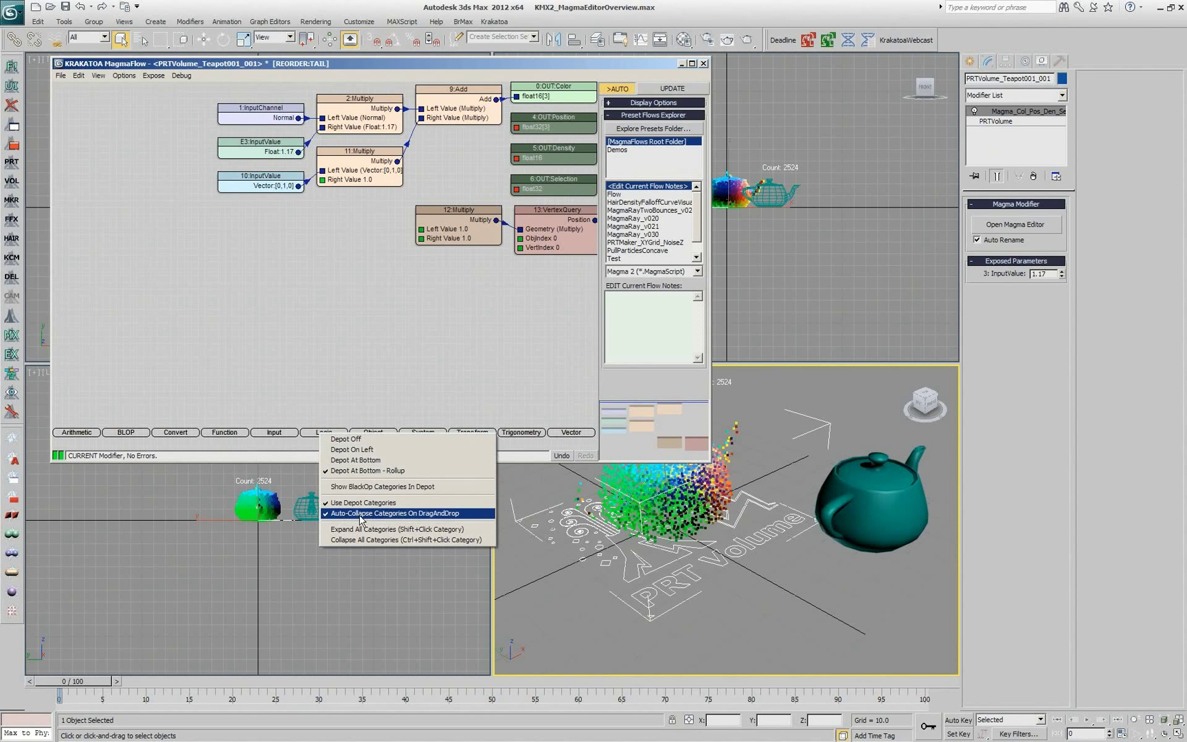
left_click(414, 514)
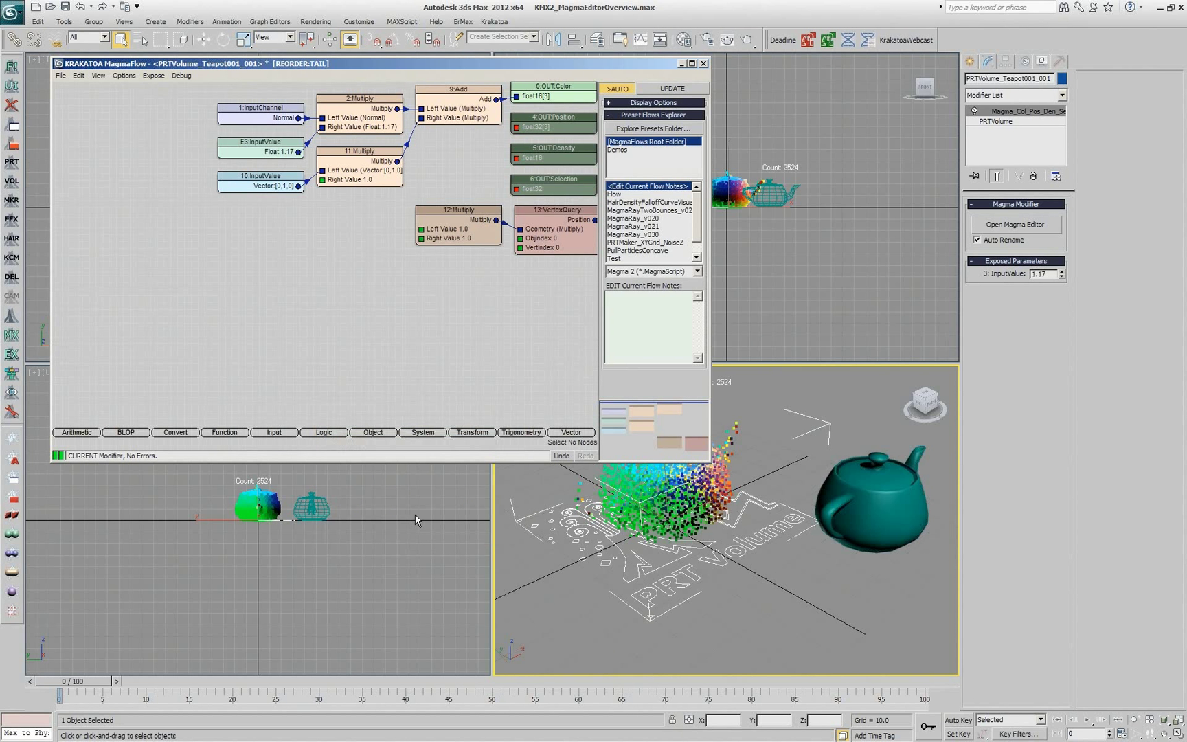
mouse_move(333, 433)
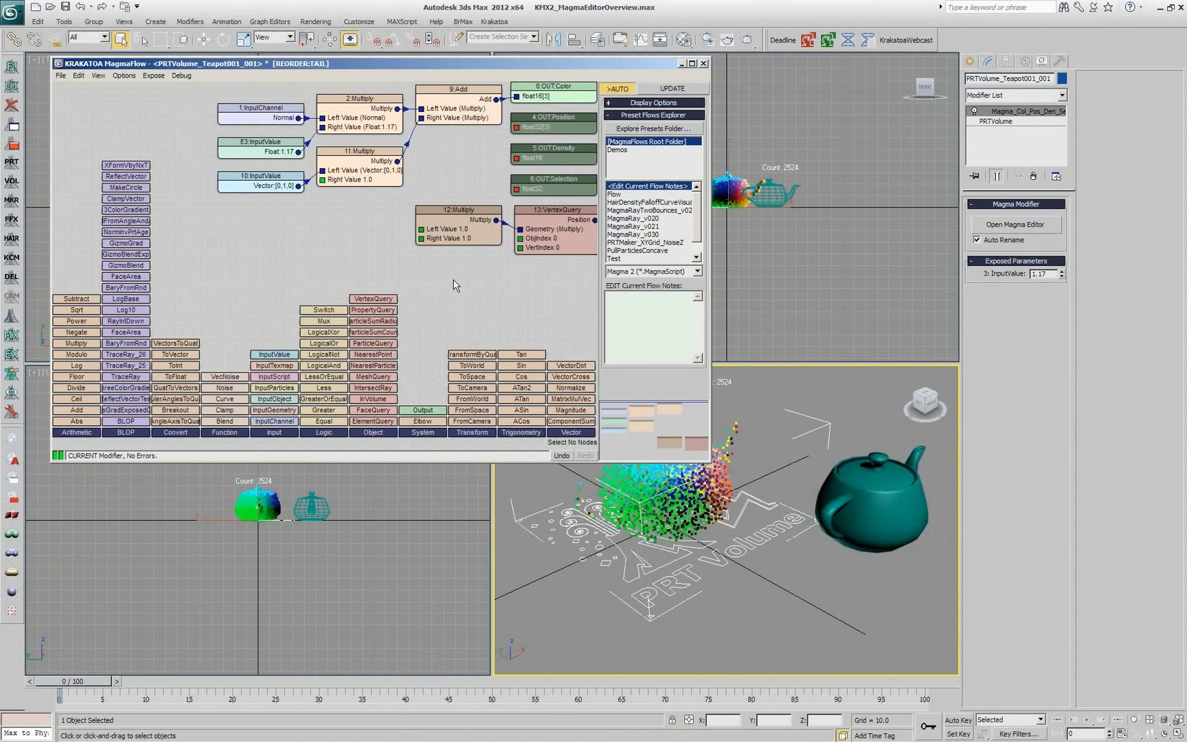
Build a VertexQuery to Switch to Emission output chain by adding the three nodes from the expanded depot.
left_click_drag(423, 410, 514, 209)
left_click(368, 298)
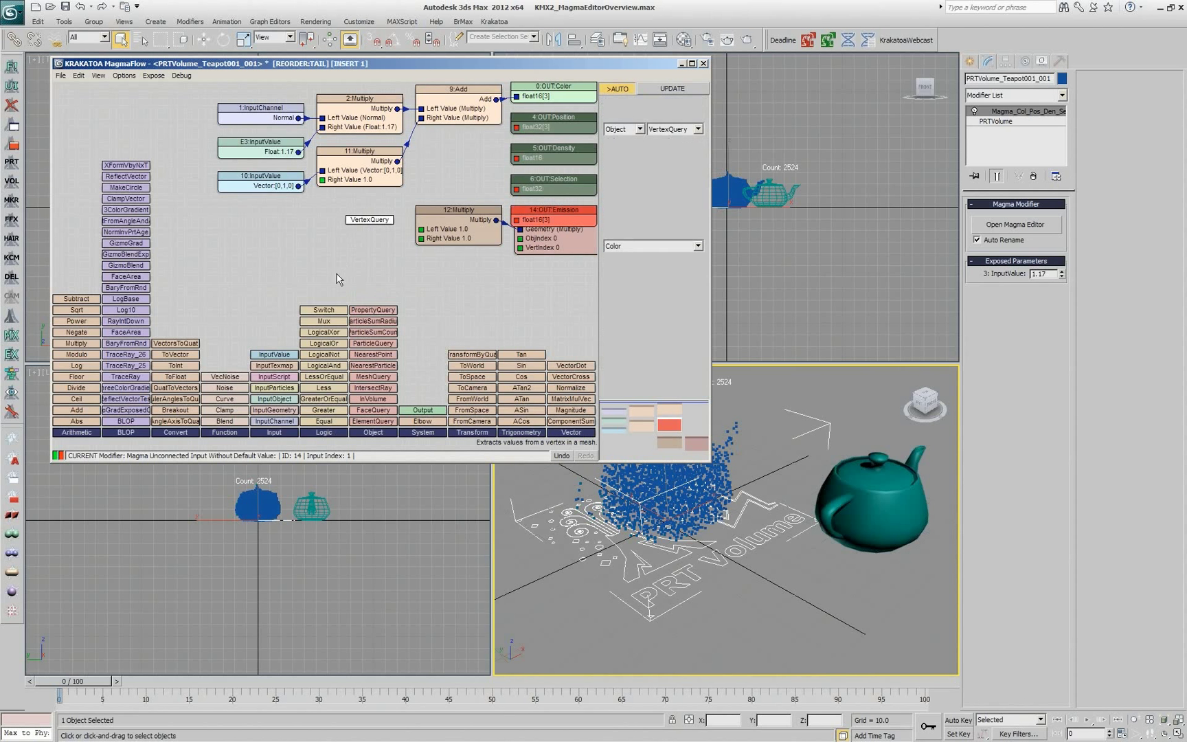
left_click(324, 310)
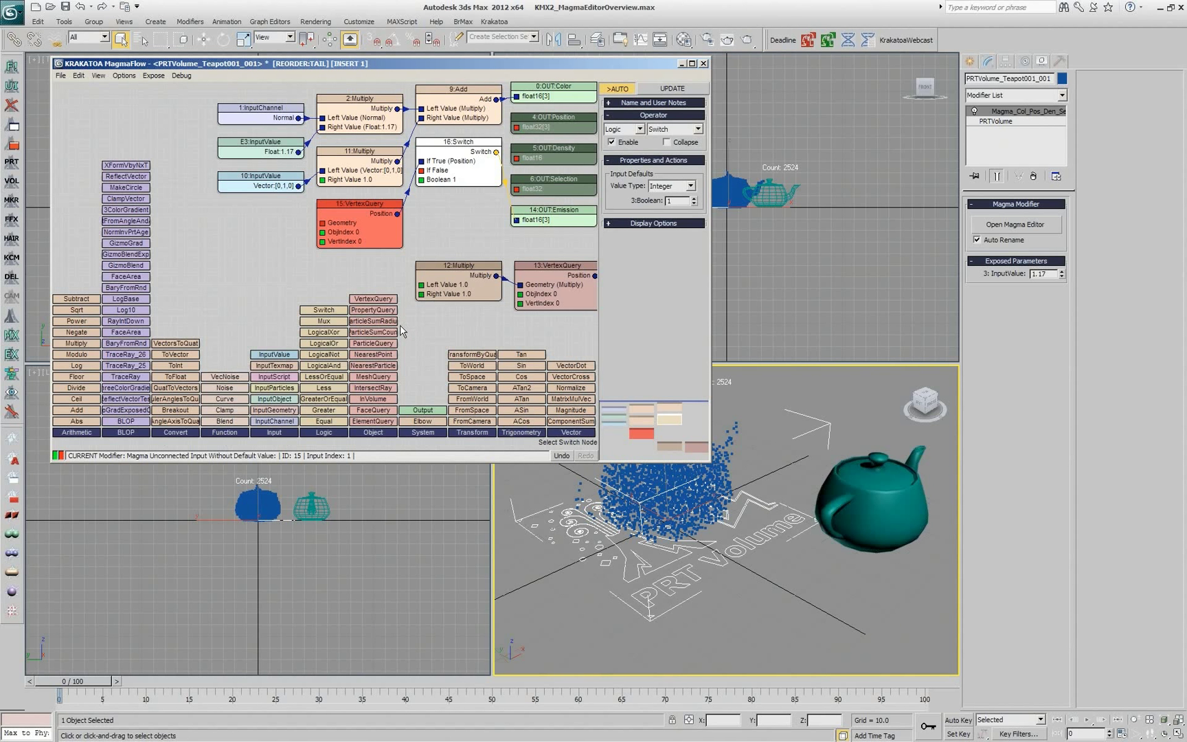
mouse_move(385, 393)
left_mouse_down()
mouse_move(387, 222)
mouse_move(459, 236)
mouse_move(392, 412)
left_mouse_up()
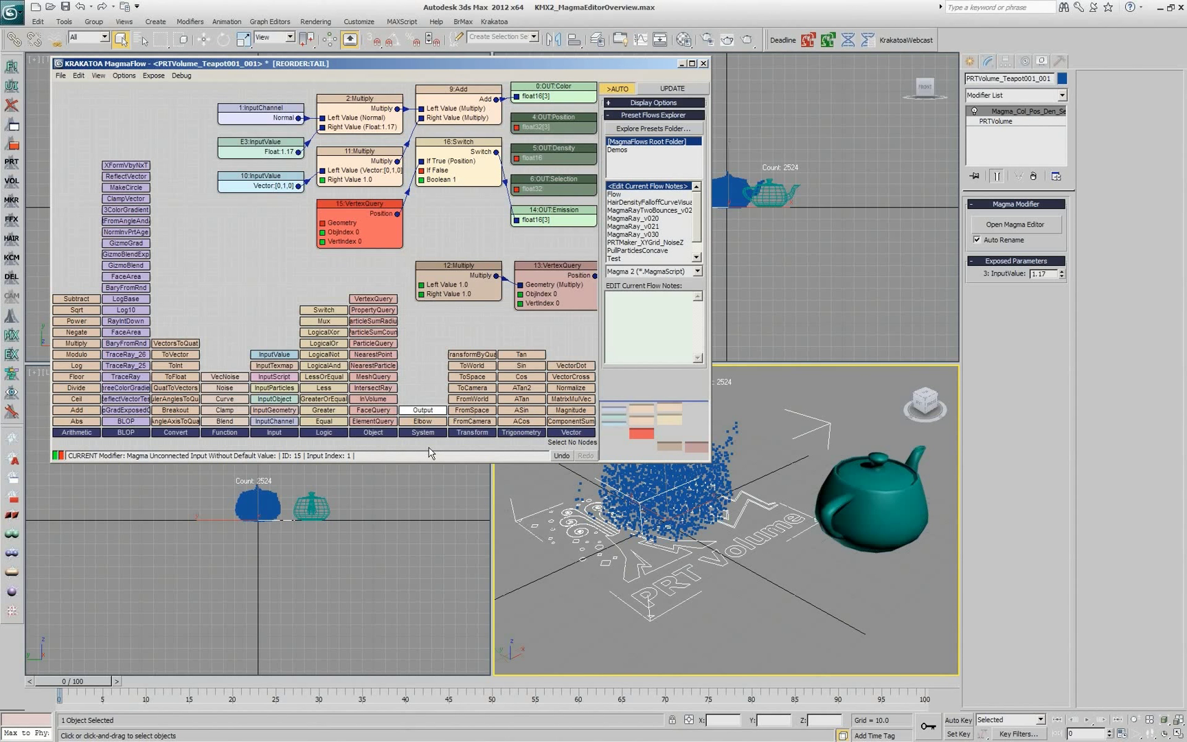
mouse_move(423, 410)
left_mouse_down()
mouse_move(479, 229)
mouse_move(446, 455)
mouse_move(423, 410)
left_mouse_up()
Collapse and re-expand the Object category alone, and toggle all depot categories between collapsed and expanded, leaving them collapsed.
left_click(393, 433)
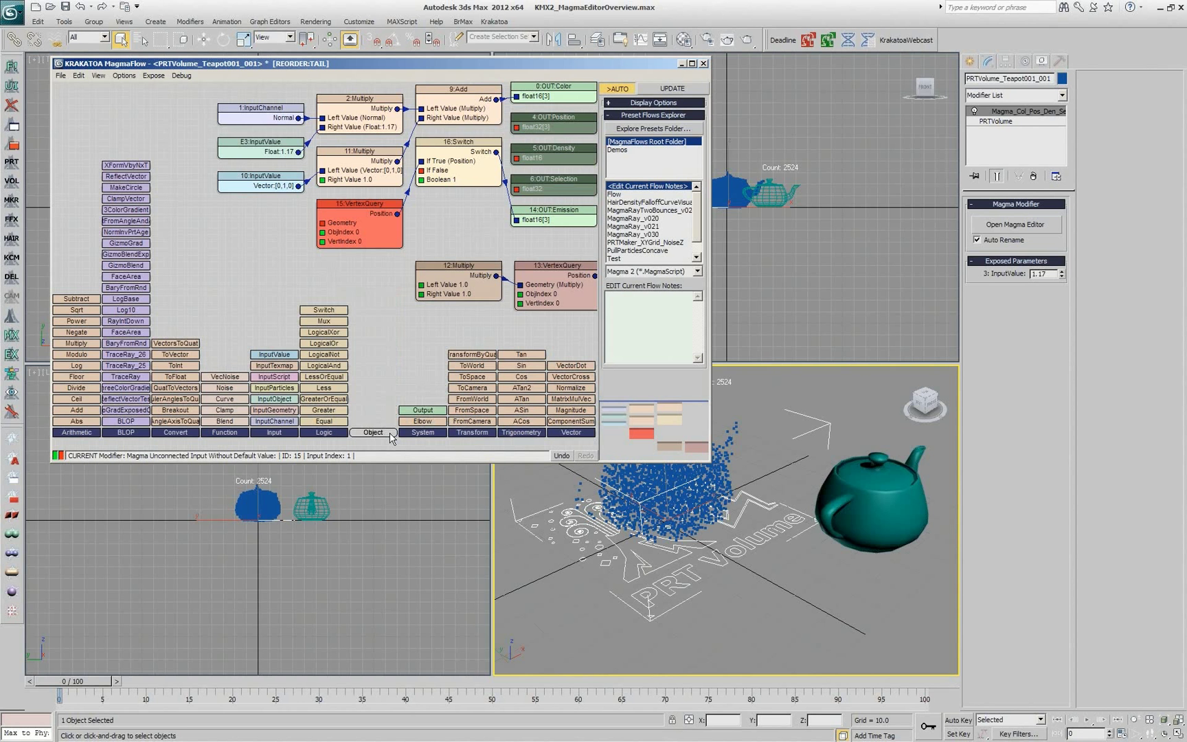
left_click(382, 433)
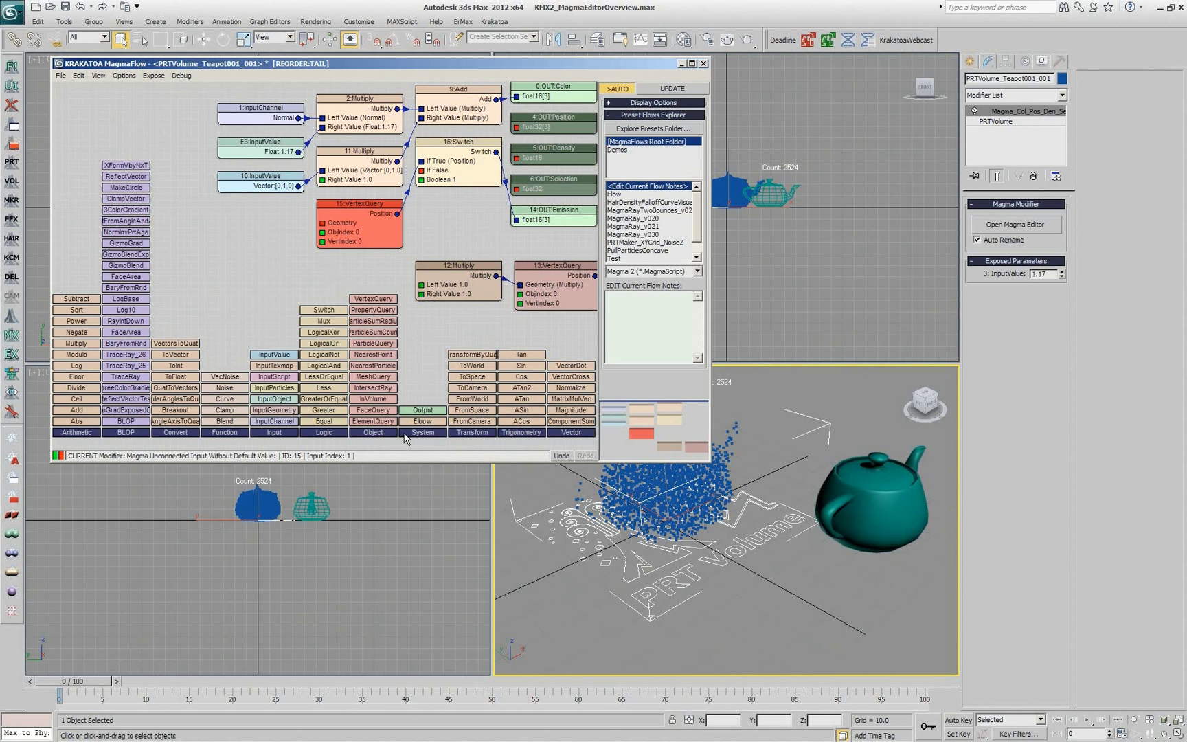
left_click(405, 434)
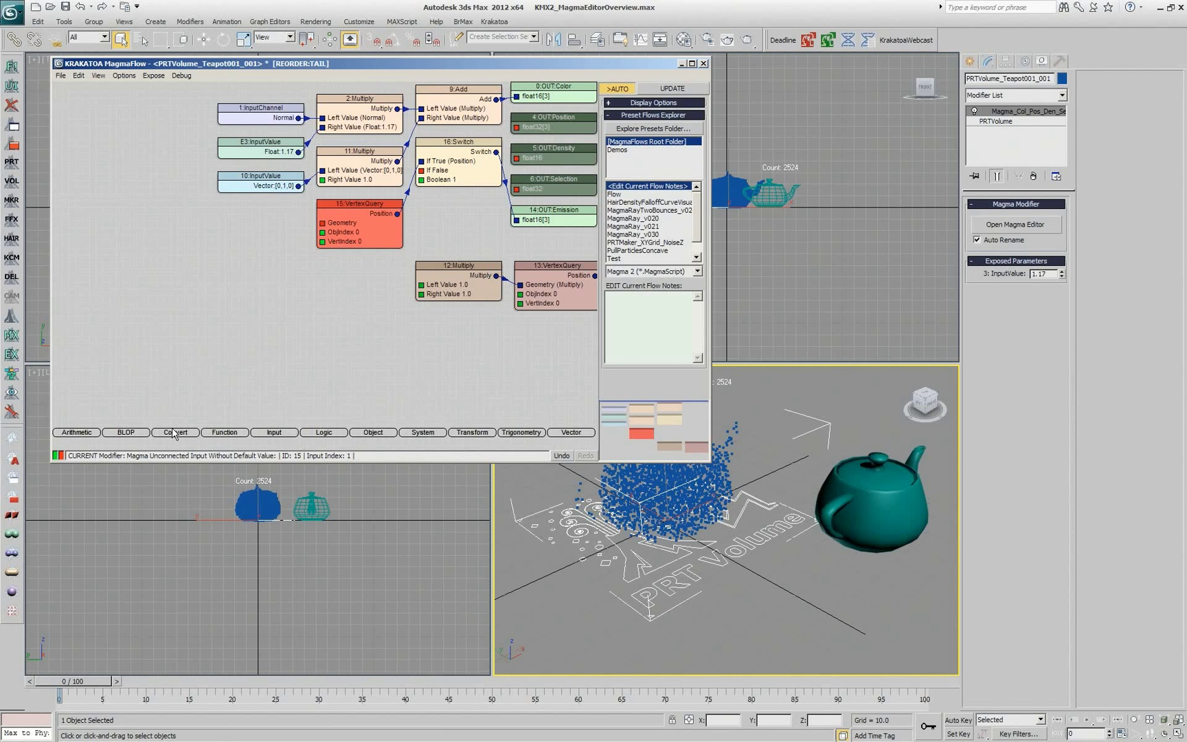
left_click(276, 432)
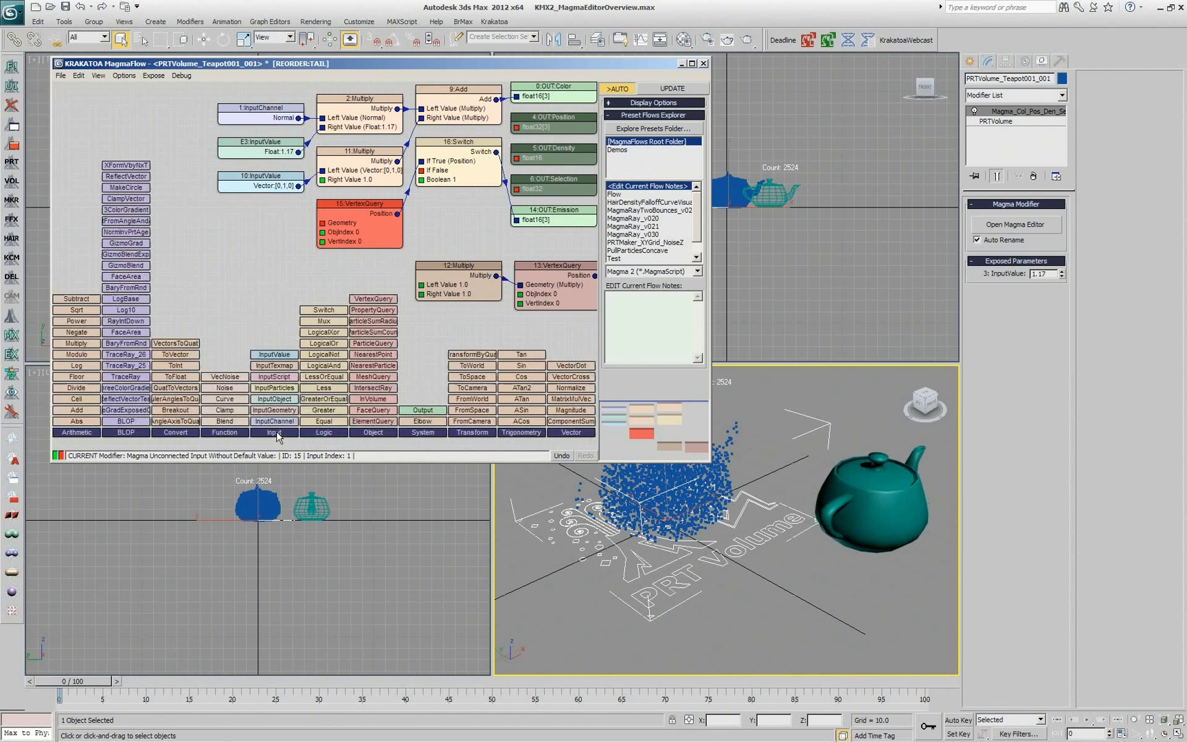
left_click(276, 432)
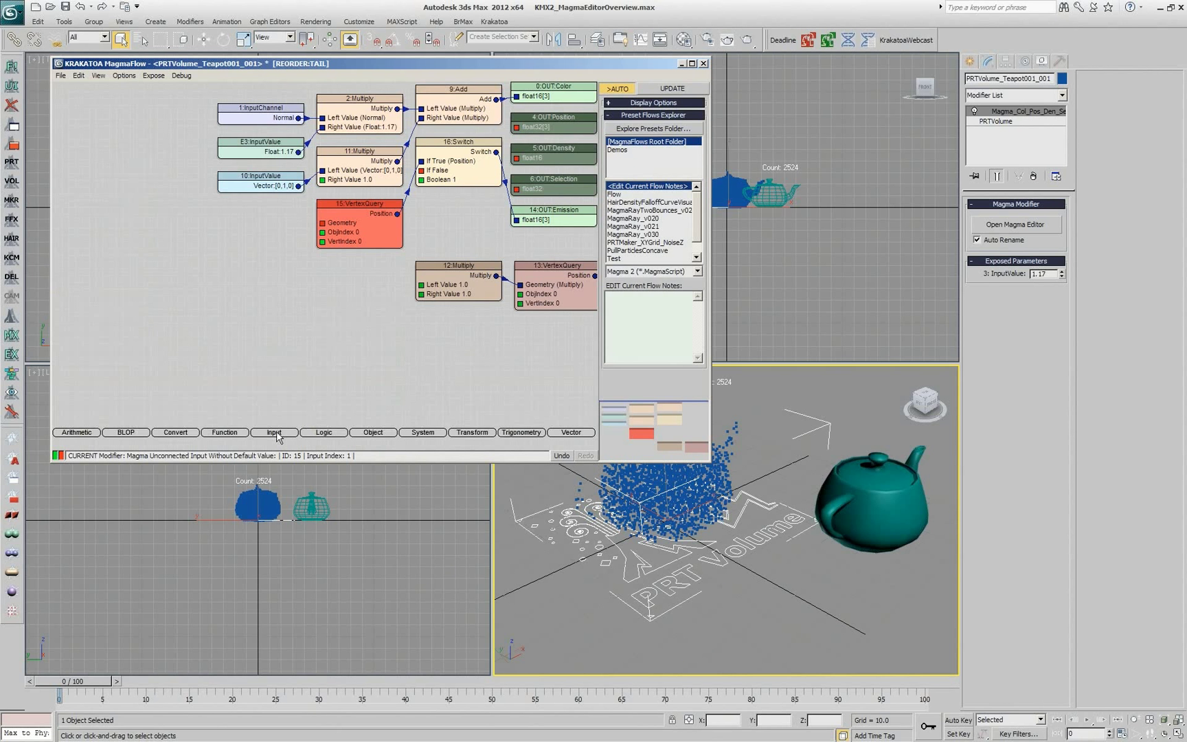
Expand Input, Function, Convert and Logic together, and view Object, System, Logic, Input and Function one category at a time.
mouse_move(233, 435)
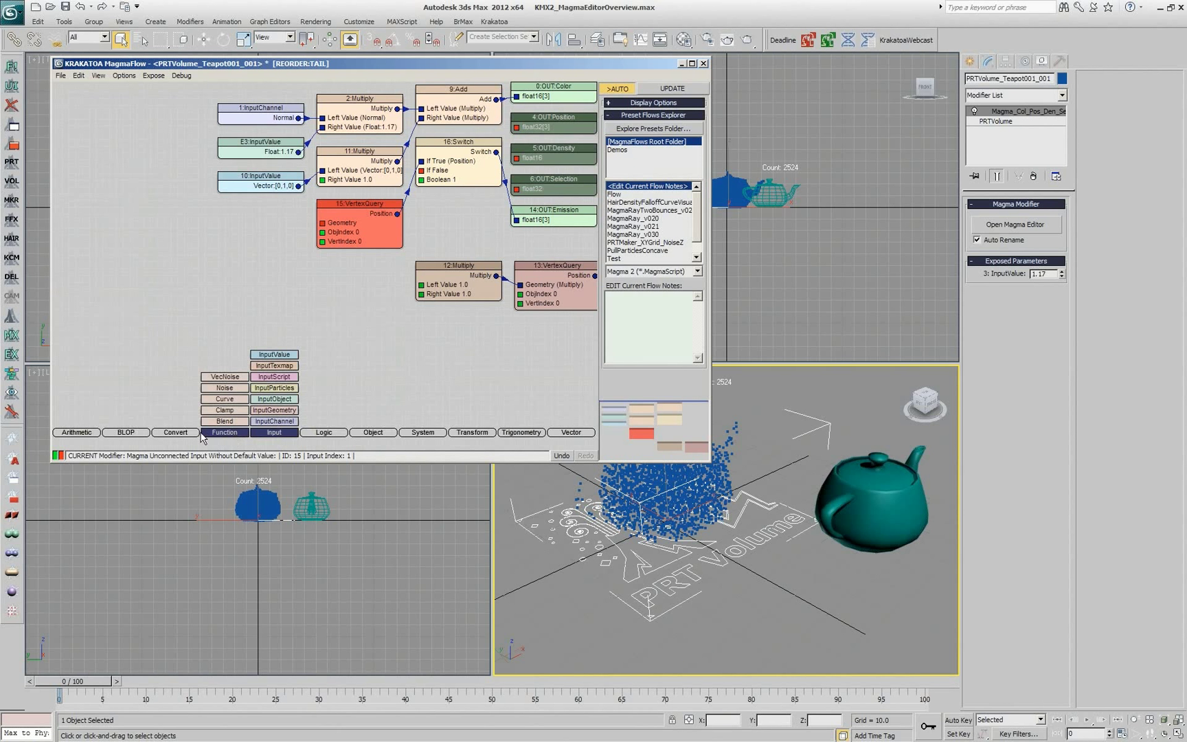
mouse_move(176, 436)
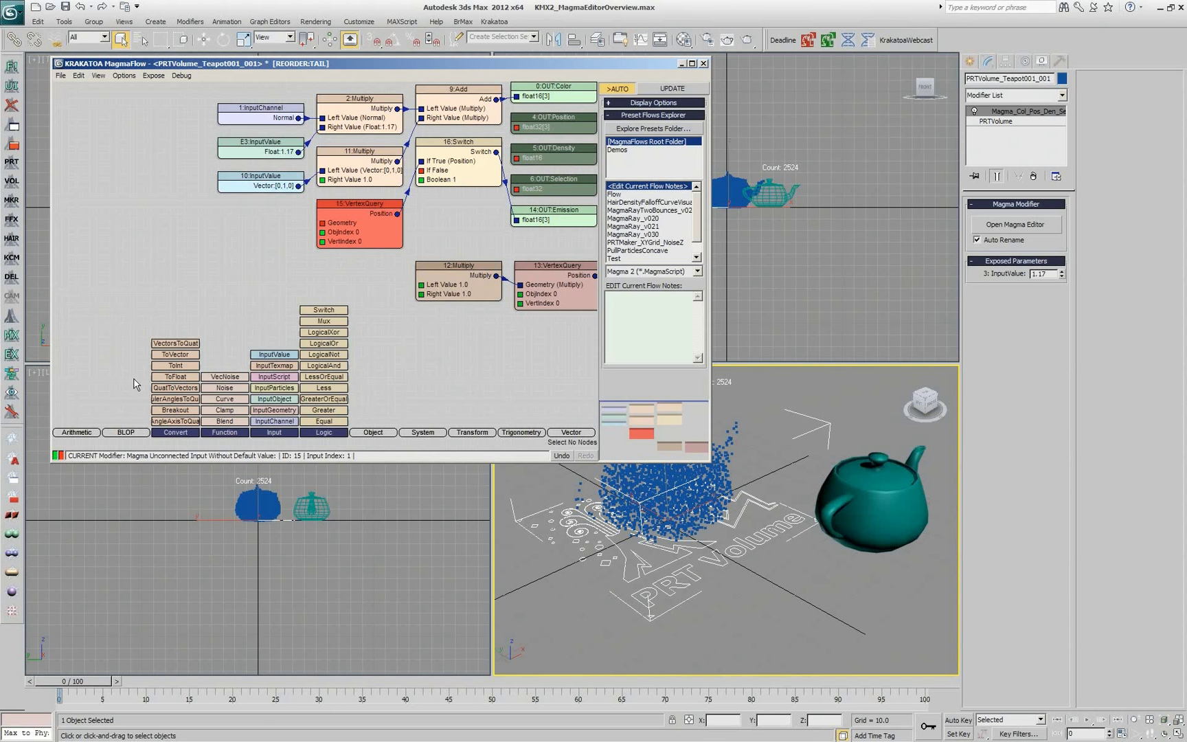
left_click(373, 432)
left_click(422, 432)
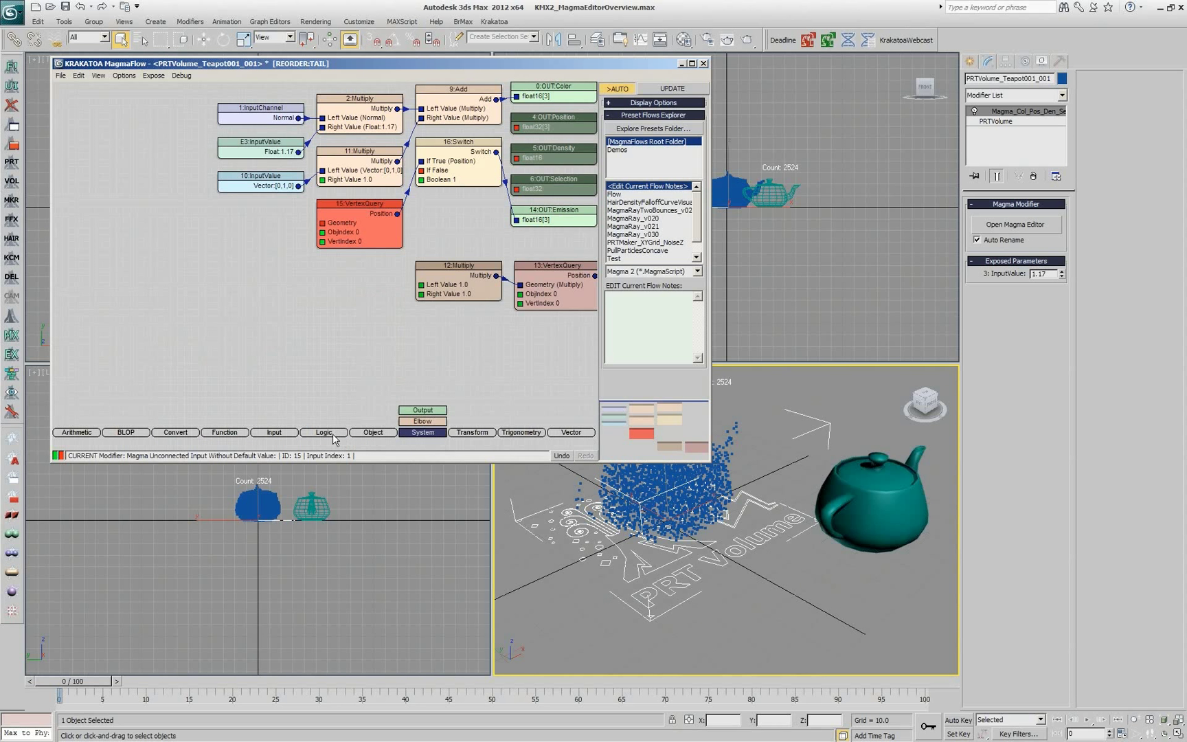
left_click(324, 432)
left_click(280, 433)
left_click(223, 434)
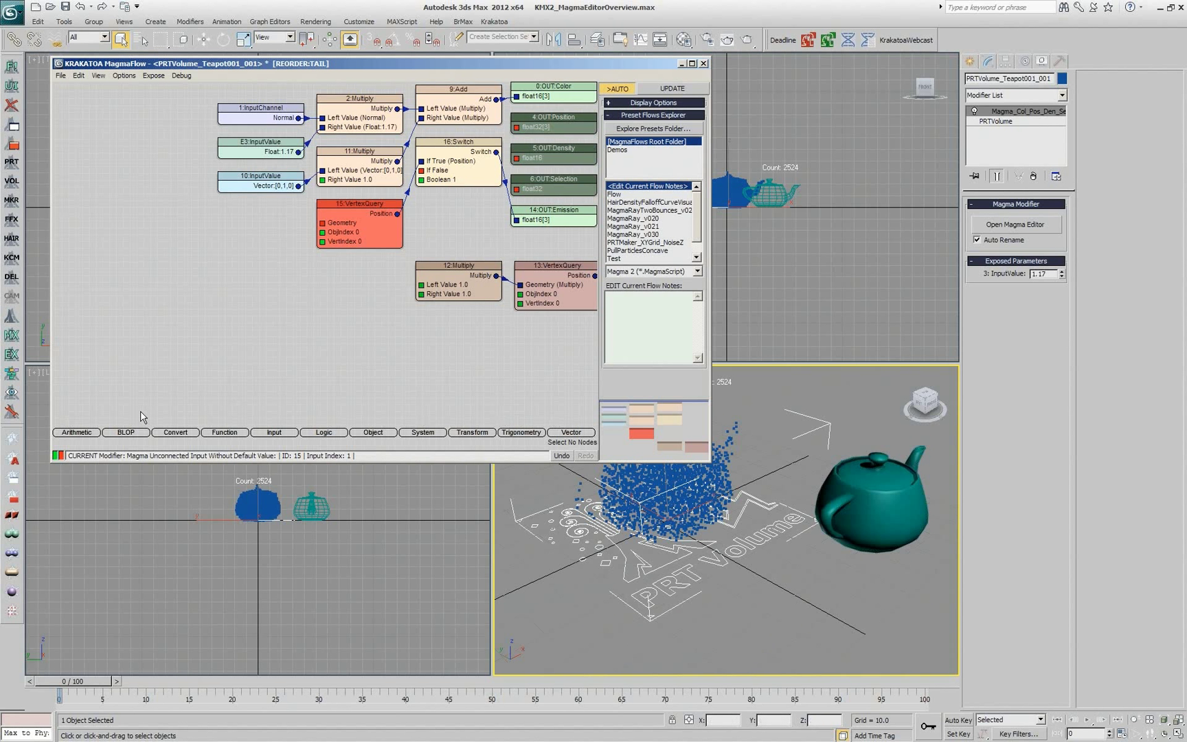
Review the operators in the Arithmetic and BLOP depot categories.
left_click(88, 435)
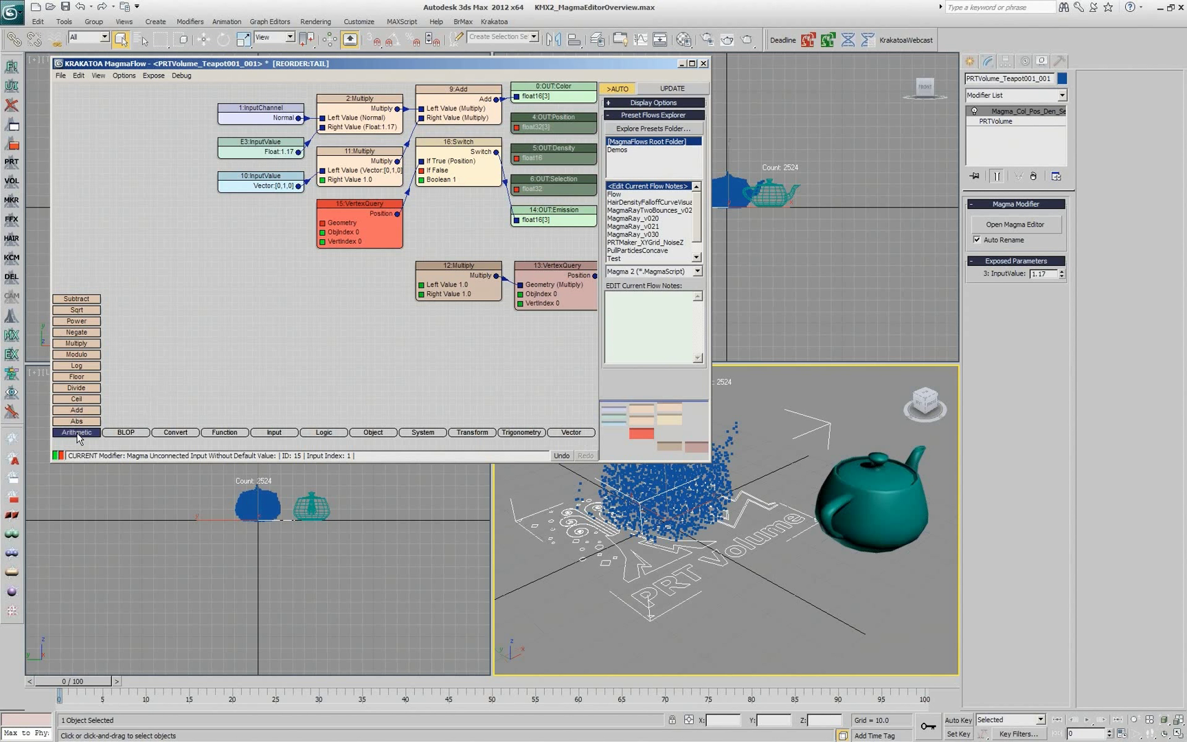
left_click(107, 435)
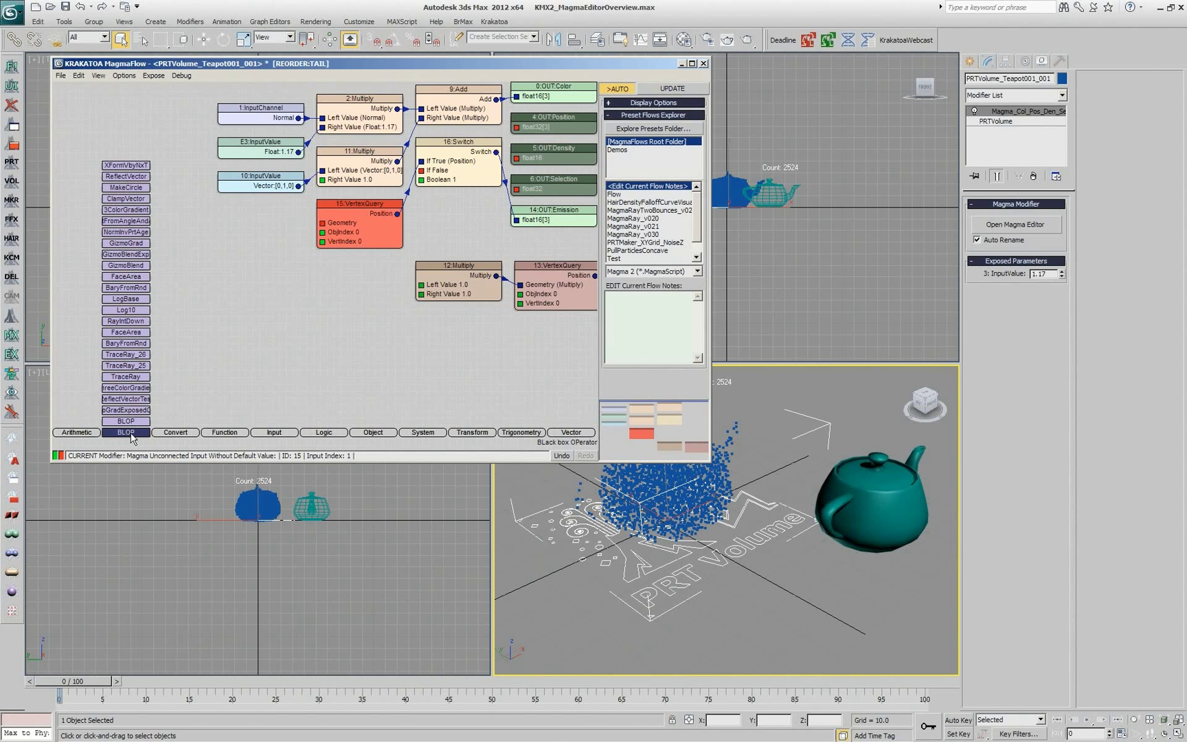
Try Show BlackOp Categories In Depot, turn the option back off, and collapse the BLOP category.
right_click(130, 437)
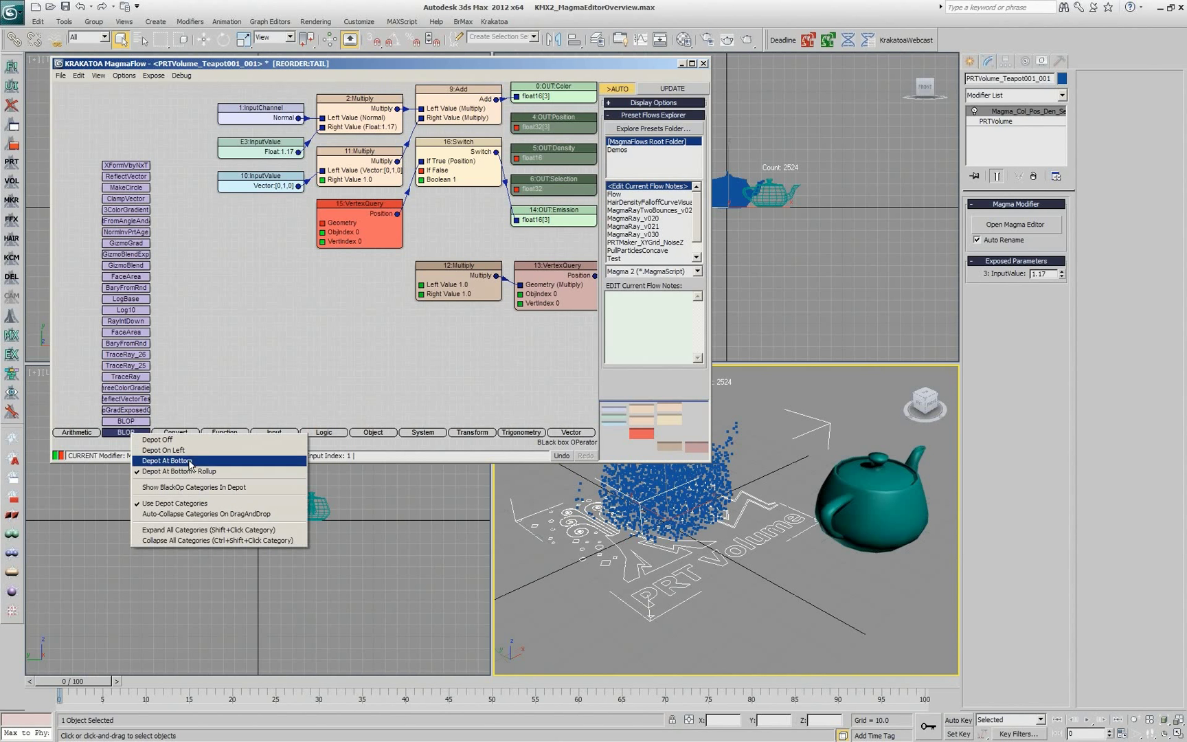
left_click(234, 487)
left_click(131, 434)
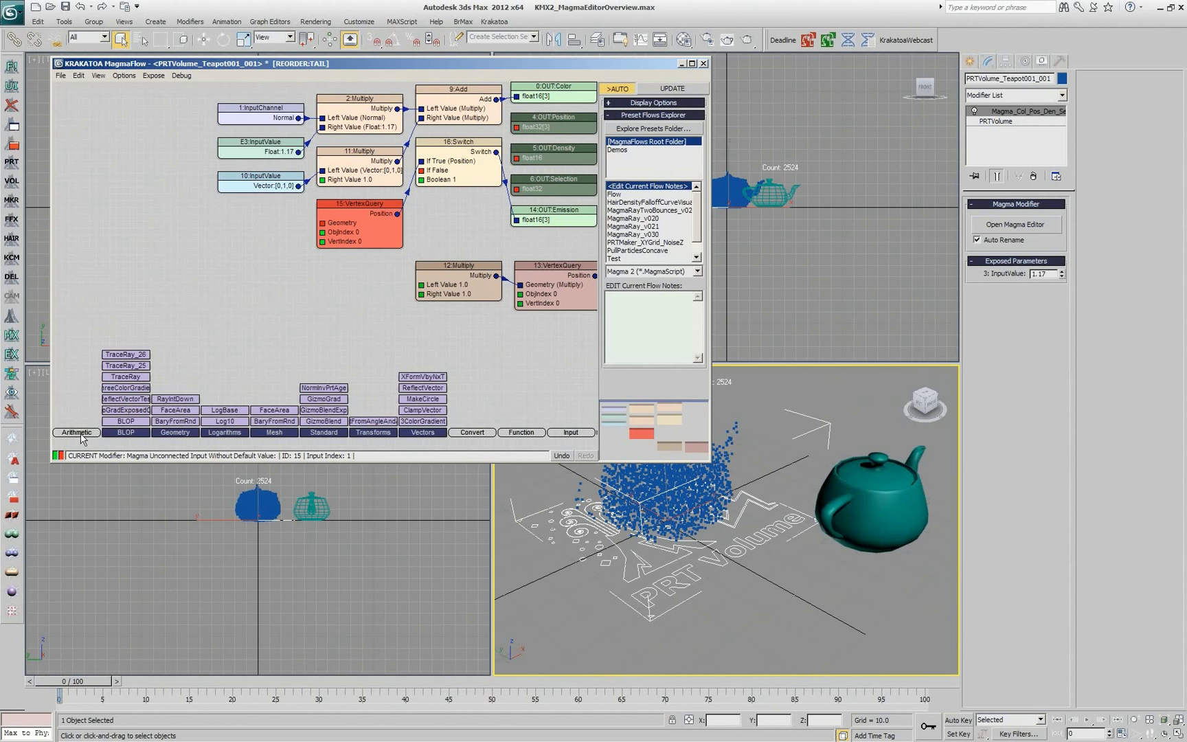
left_click(121, 433)
left_click(137, 434)
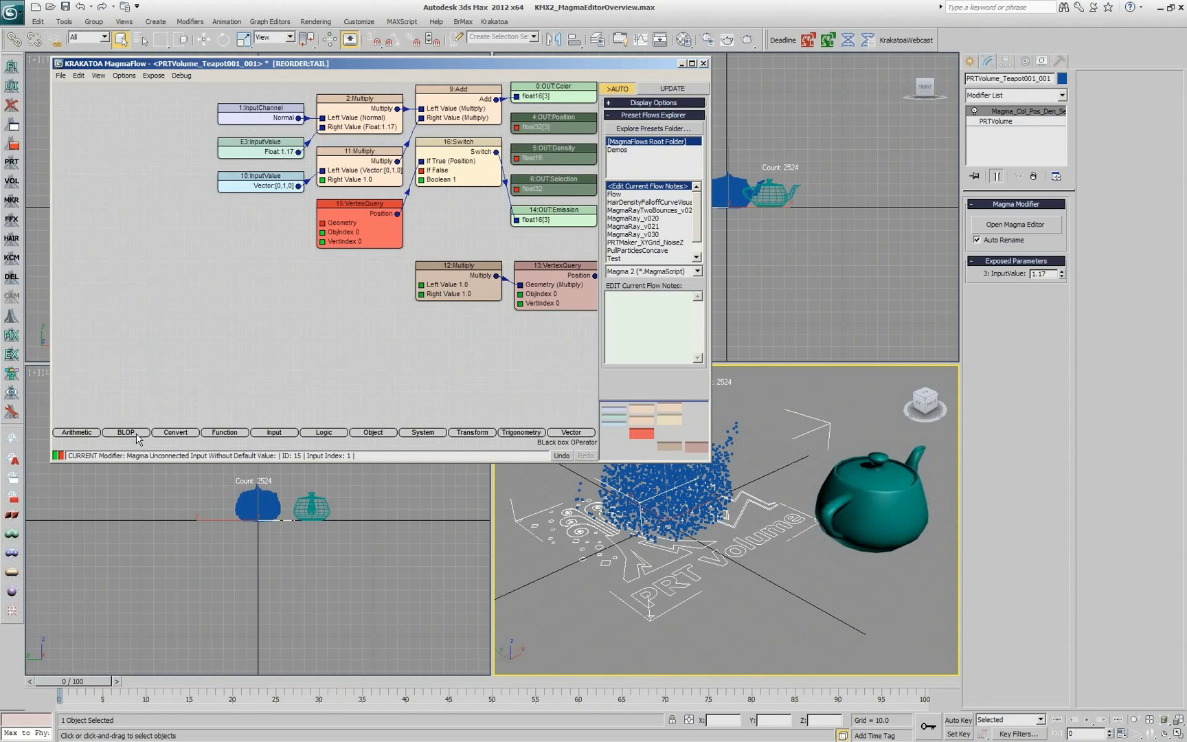
Review the operators in the Convert, Function, Input and Logic depot categories one at a time.
left_click(181, 432)
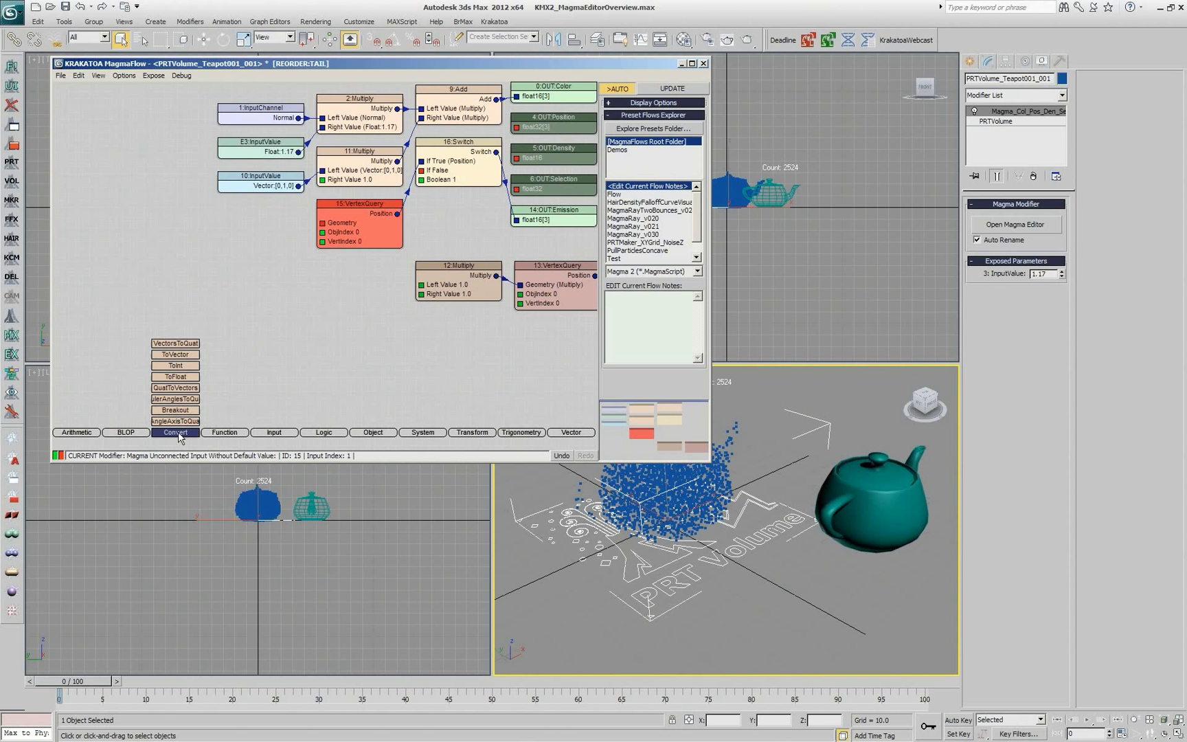
mouse_move(225, 439)
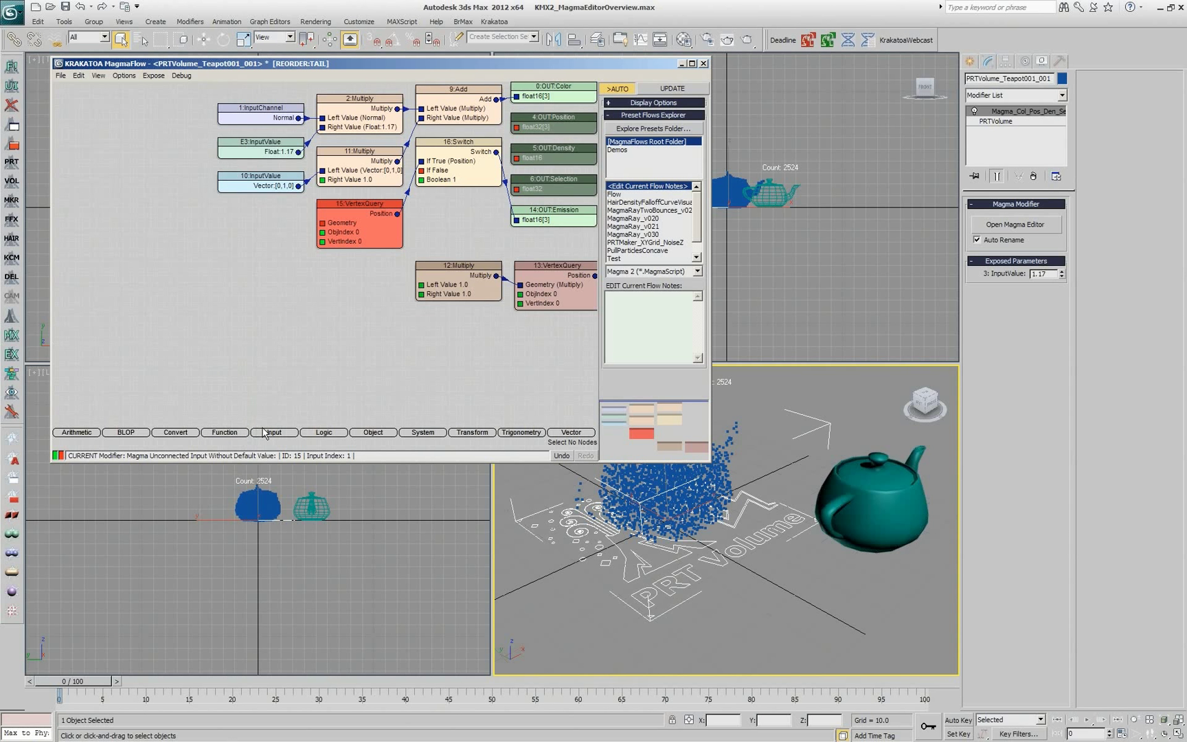
mouse_move(292, 432)
mouse_move(330, 438)
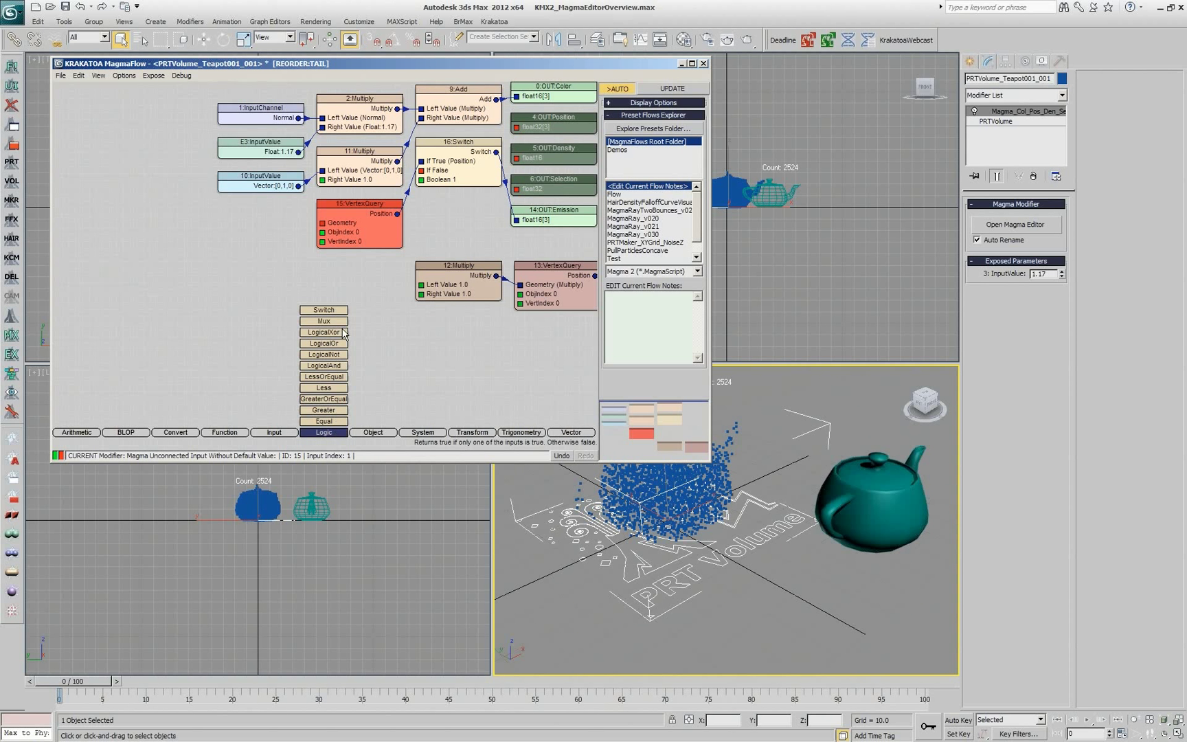
left_click(331, 433)
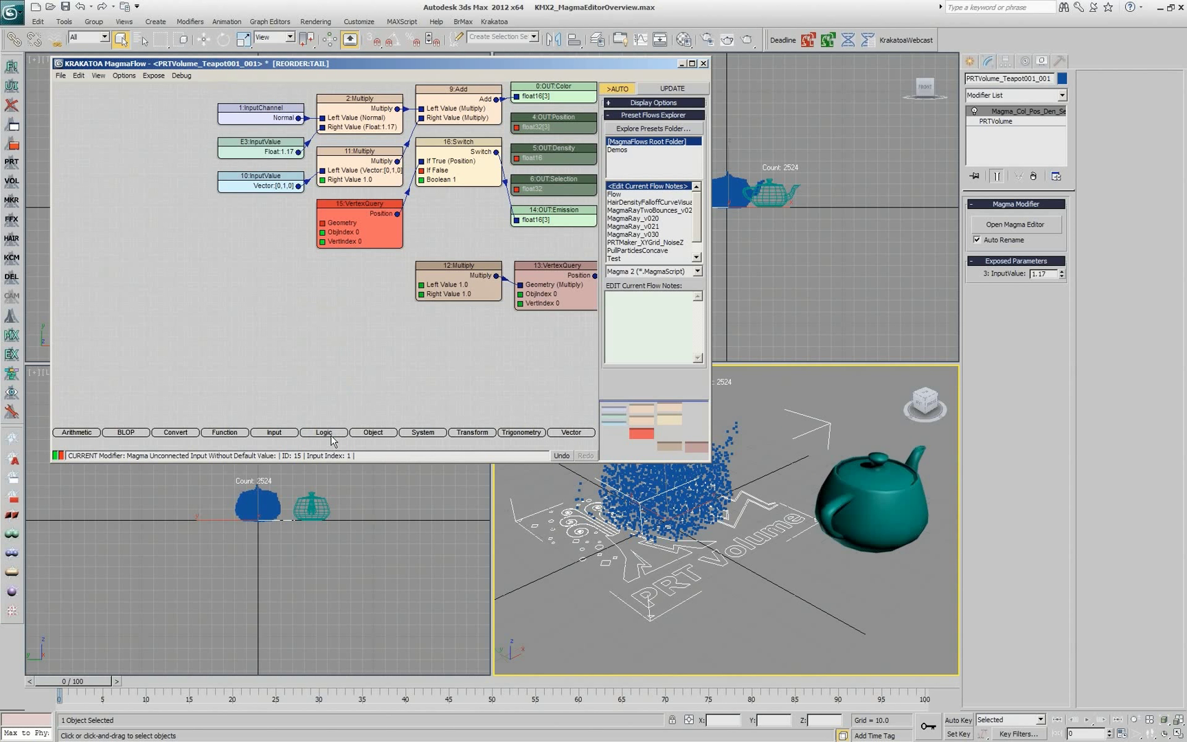
Review the operators in the Object, System, Transform, Trigonometry and Vector depot categories, leaving Vector expanded.
left_click(375, 435)
mouse_move(427, 436)
mouse_move(471, 437)
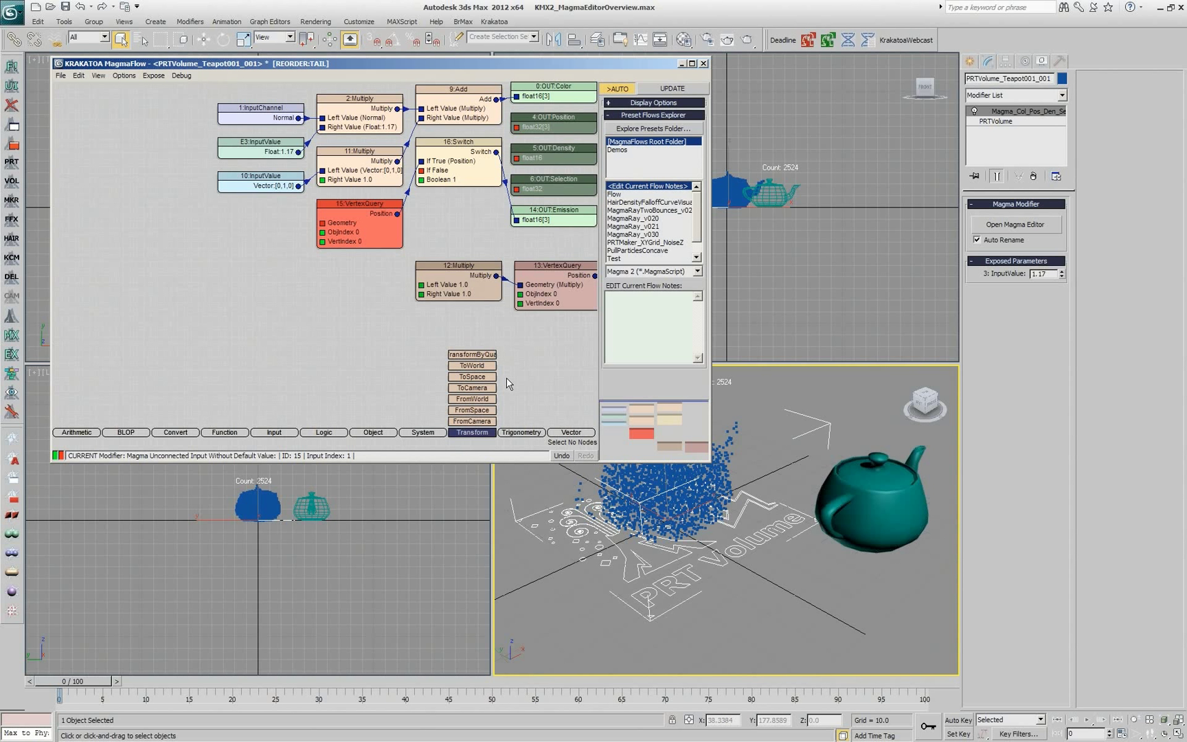
left_click(479, 434)
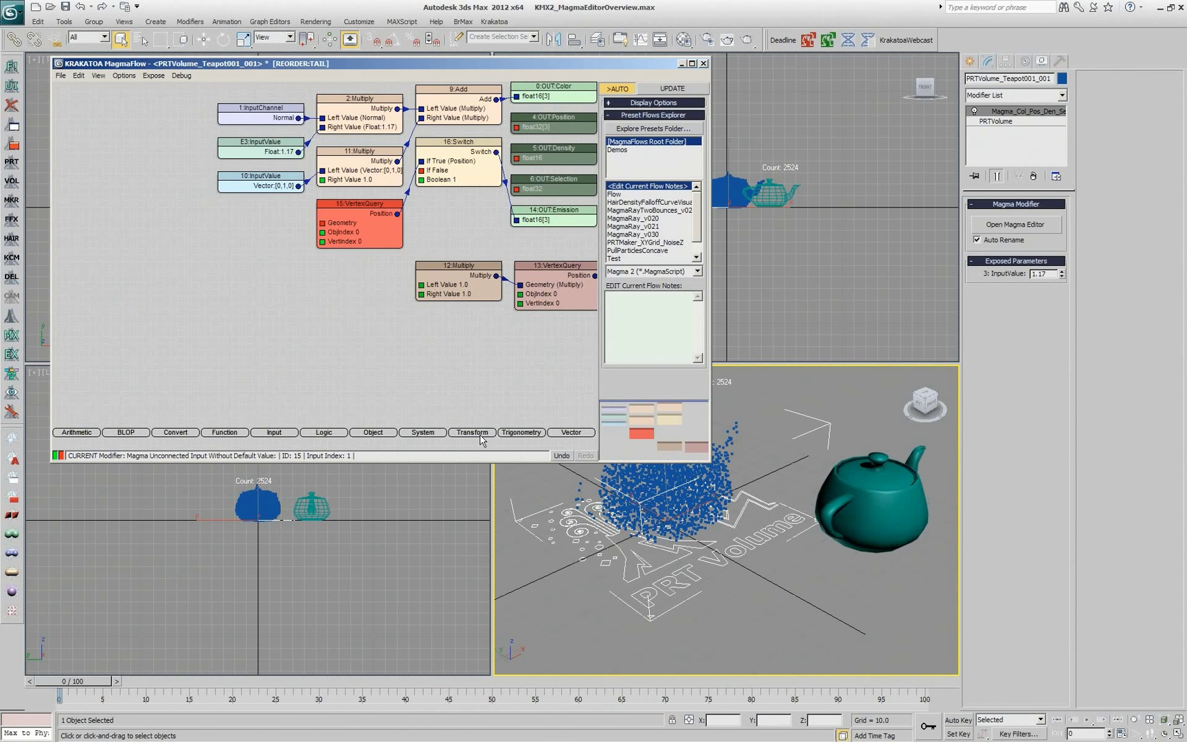
left_click(531, 434)
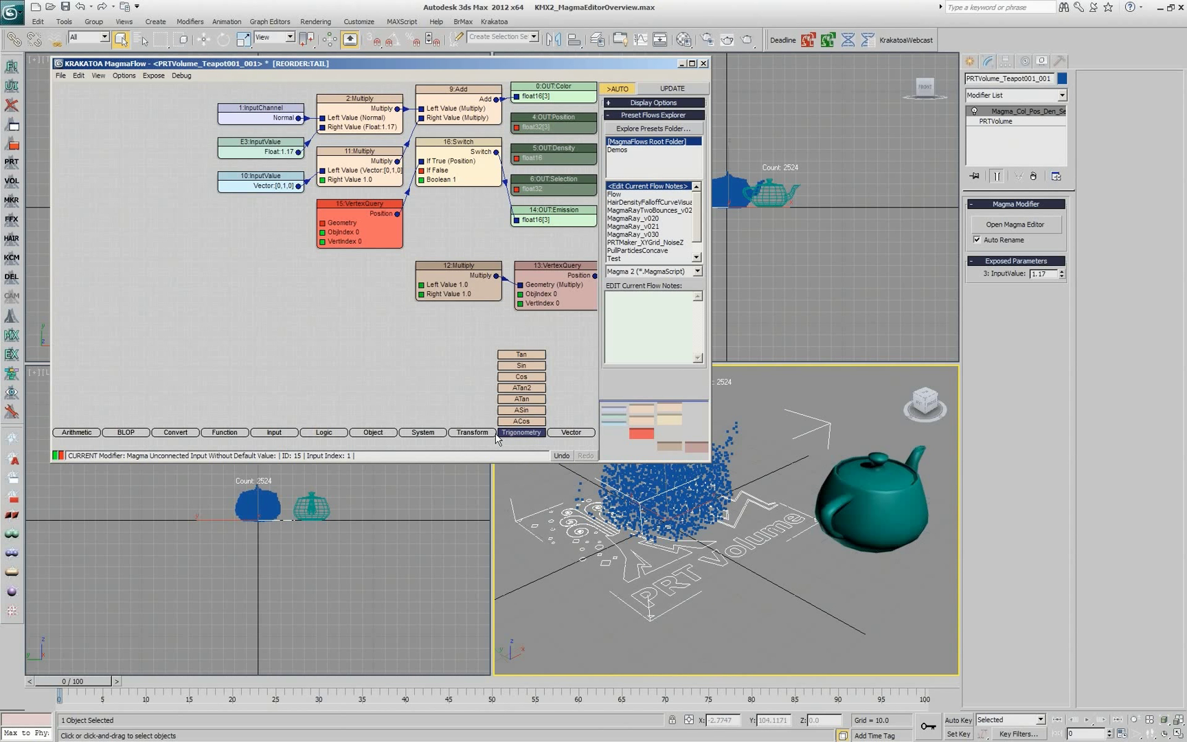
left_click(509, 438)
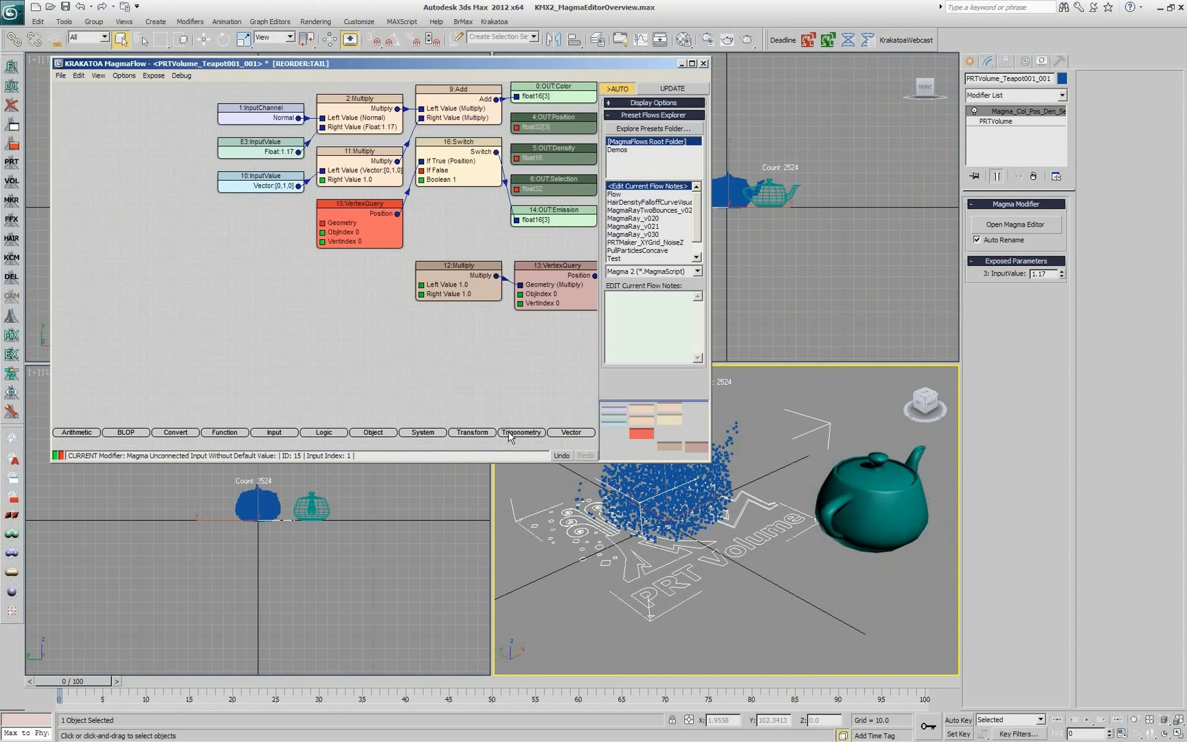
right_click(522, 391)
left_click(447, 361)
right_click(447, 361)
mouse_move(564, 434)
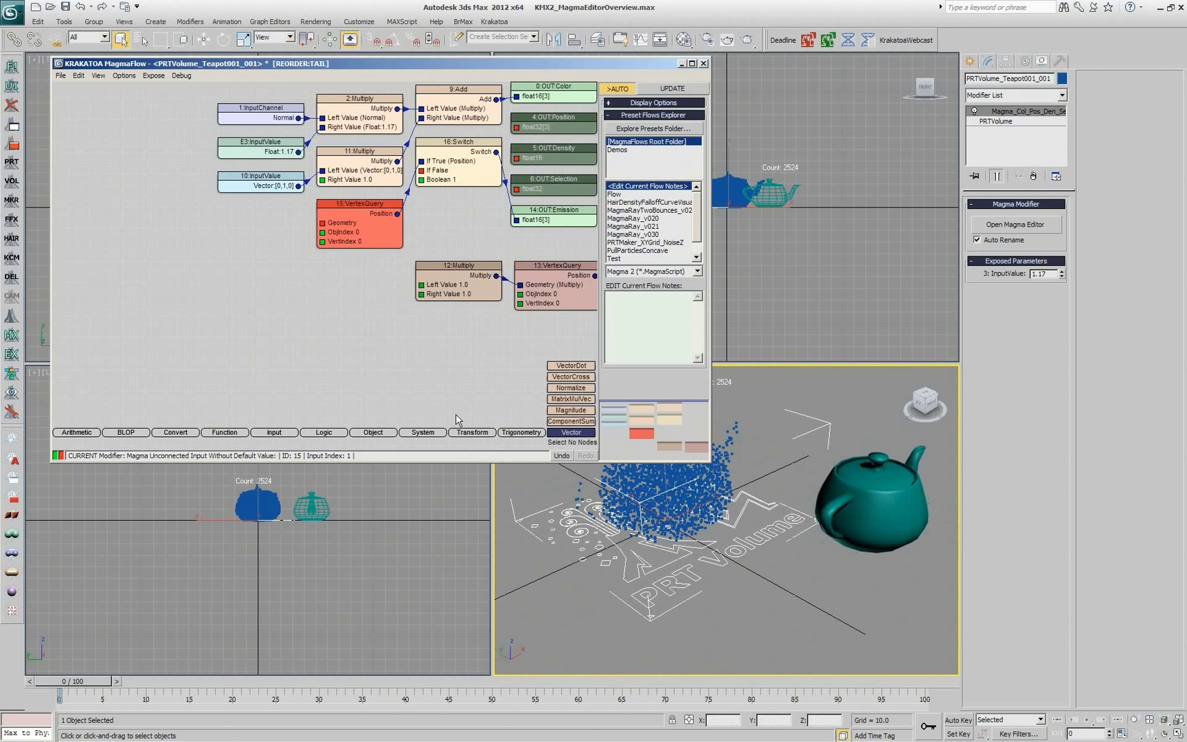